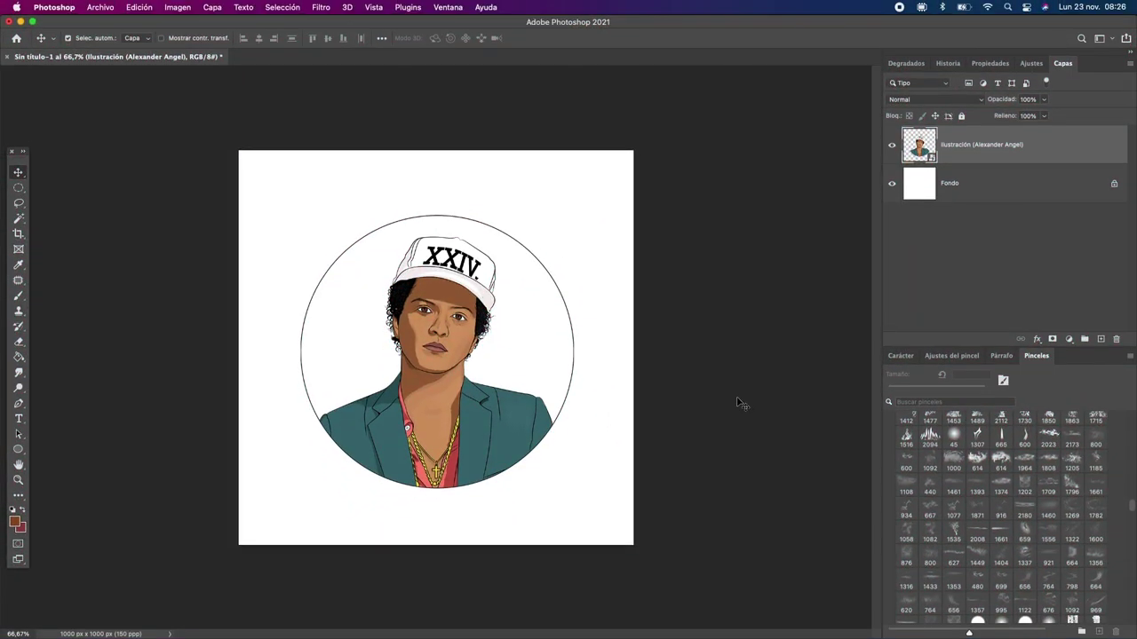
- Open Levels (Ctrl+L) on the portrait illustration layer
key("ctrl+l")
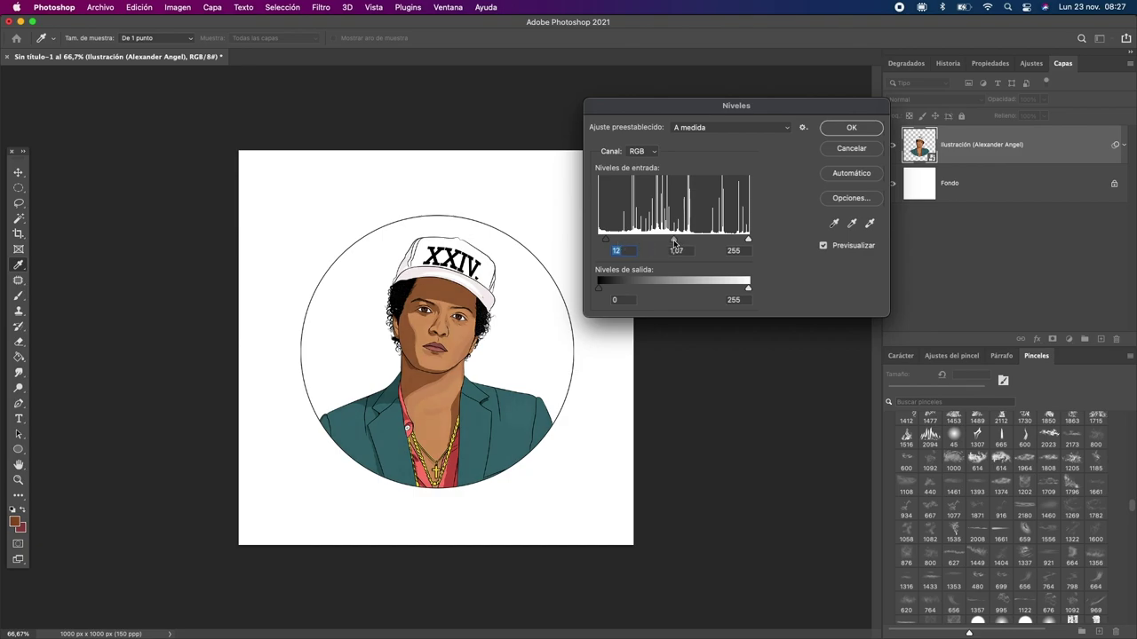
- Apply Levels at 12/1/241, then set Brightness/Contrast brightness to -2
left_click_drag(671, 243, 678, 244)
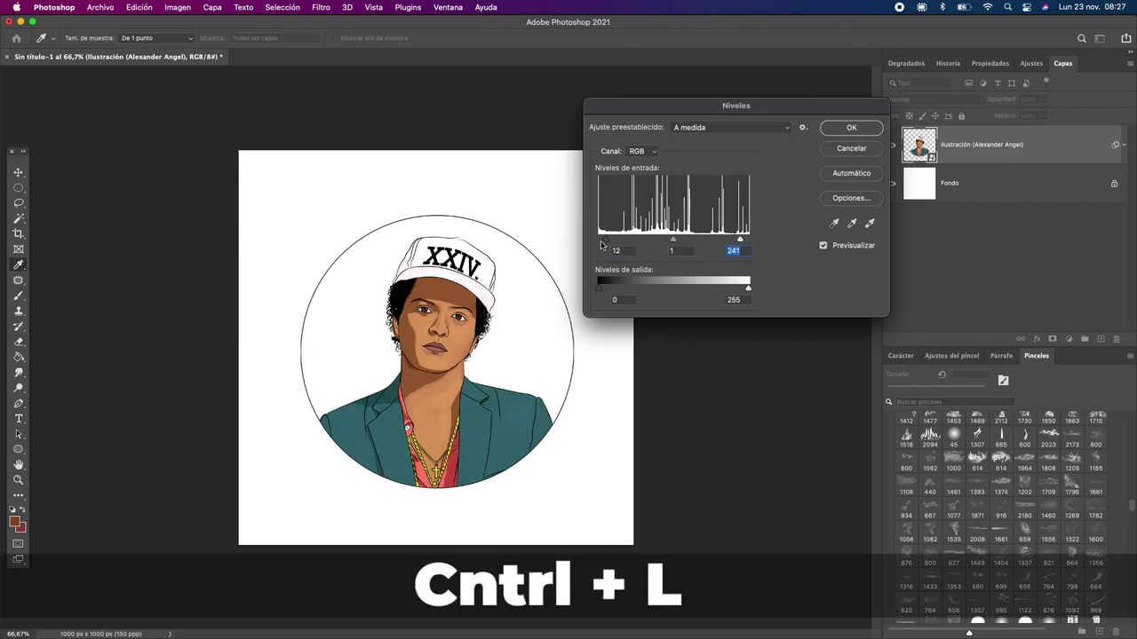
key("Return")
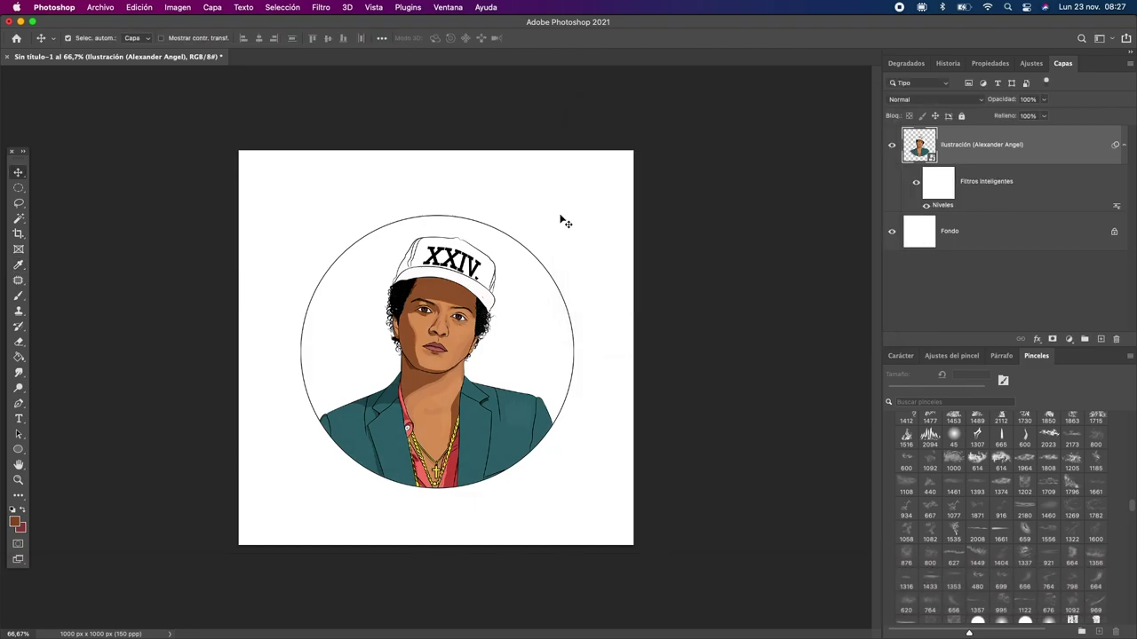
left_click(181, 8)
left_click(373, 39)
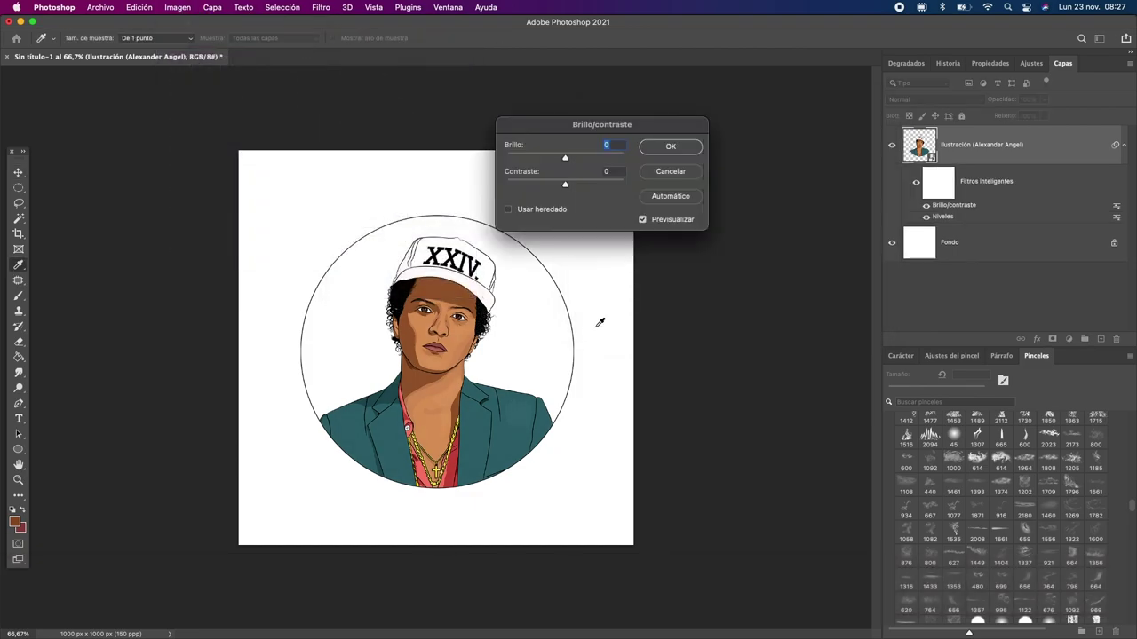
left_click_drag(566, 159, 564, 159)
- Apply Brightness/Contrast and paint masked brown shading over the hair under the cap
left_click(668, 148)
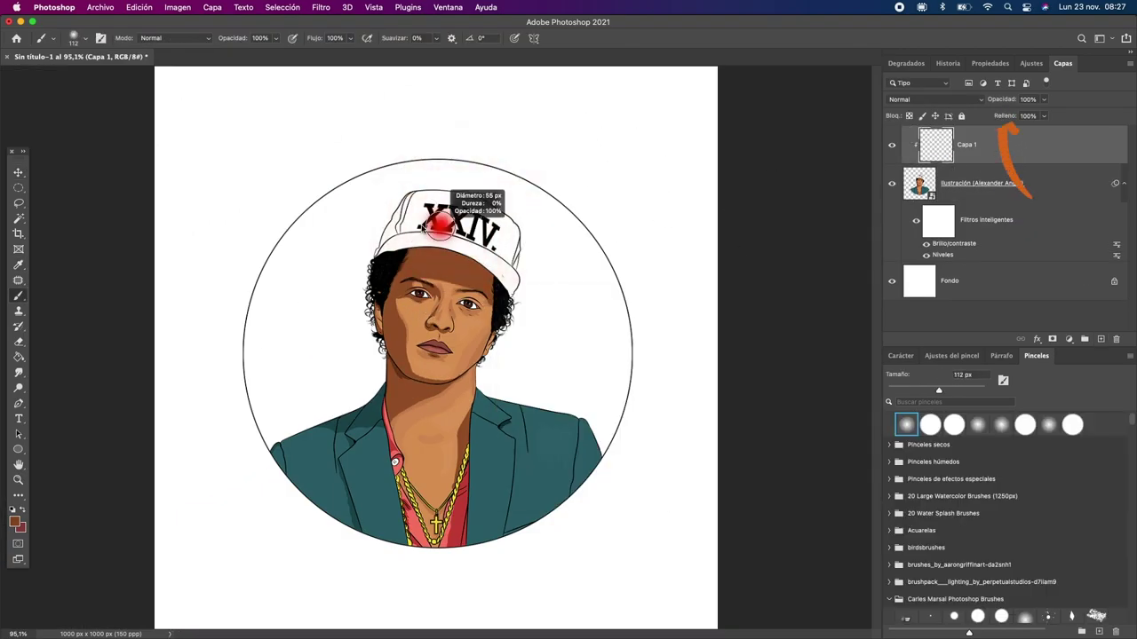
left_click_drag(438, 226, 382, 266)
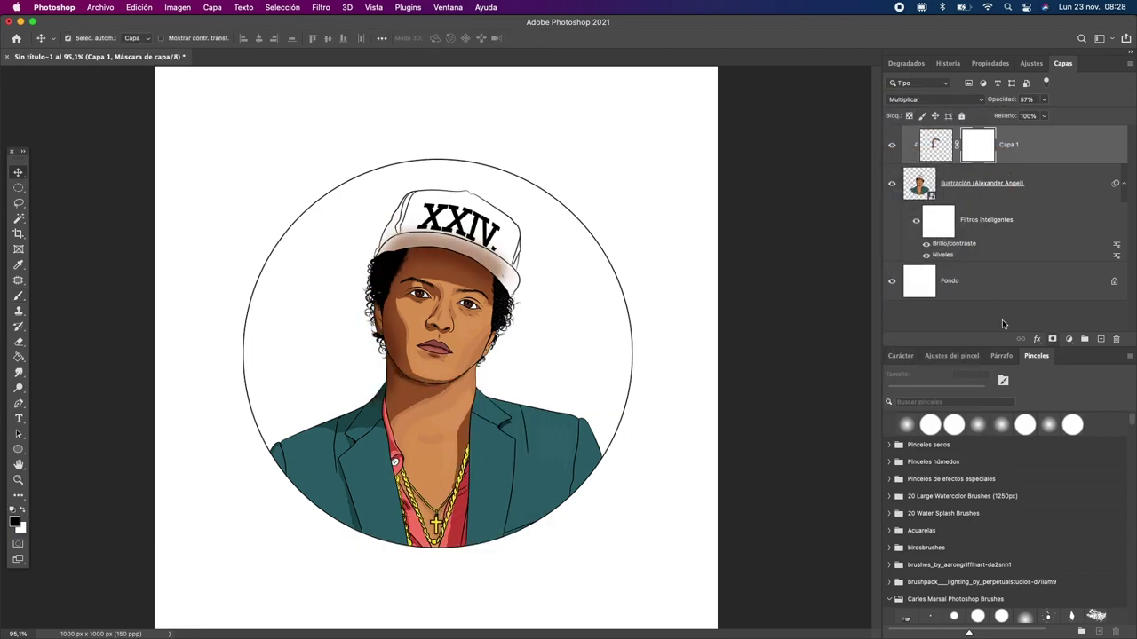
key("b")
left_click_drag(520, 266, 377, 277)
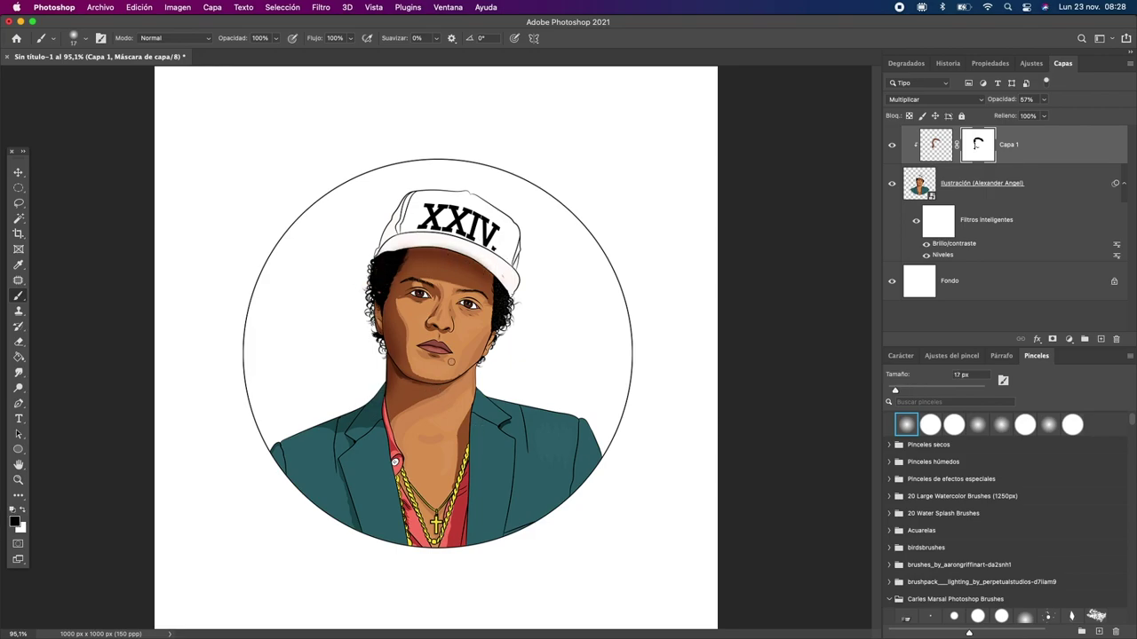
key("ctrl+2")
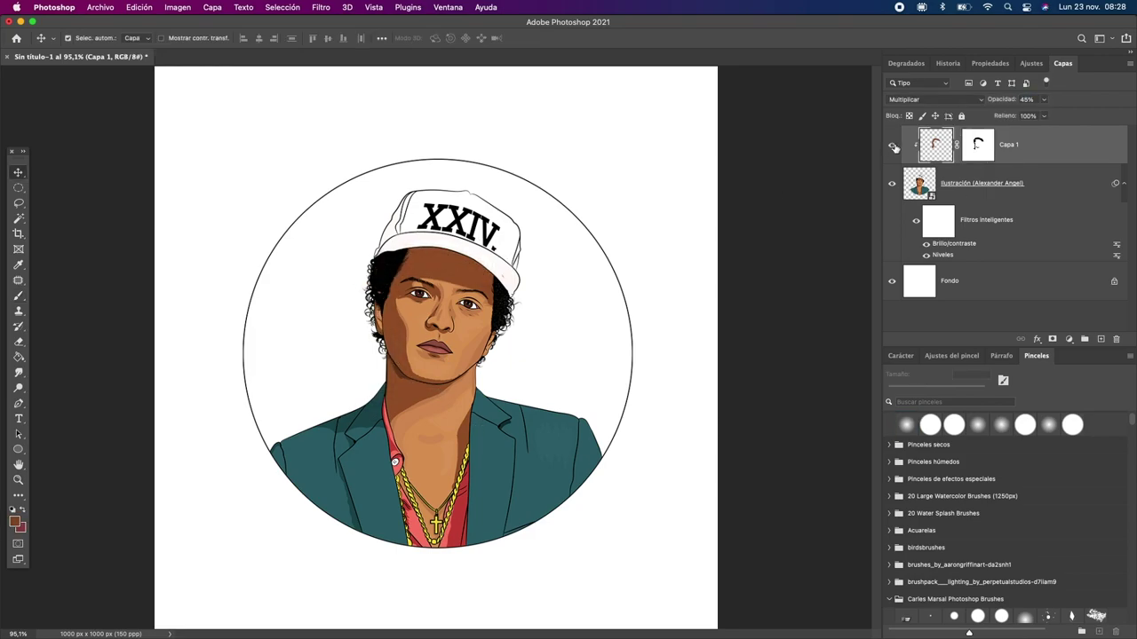
- On a new layer, paint dark brown shading under the cap brim and mask the excess
scroll(643, 330, "down", 2)
key("ctrl+shift+alt+n")
left_click_drag(391, 259, 501, 298)
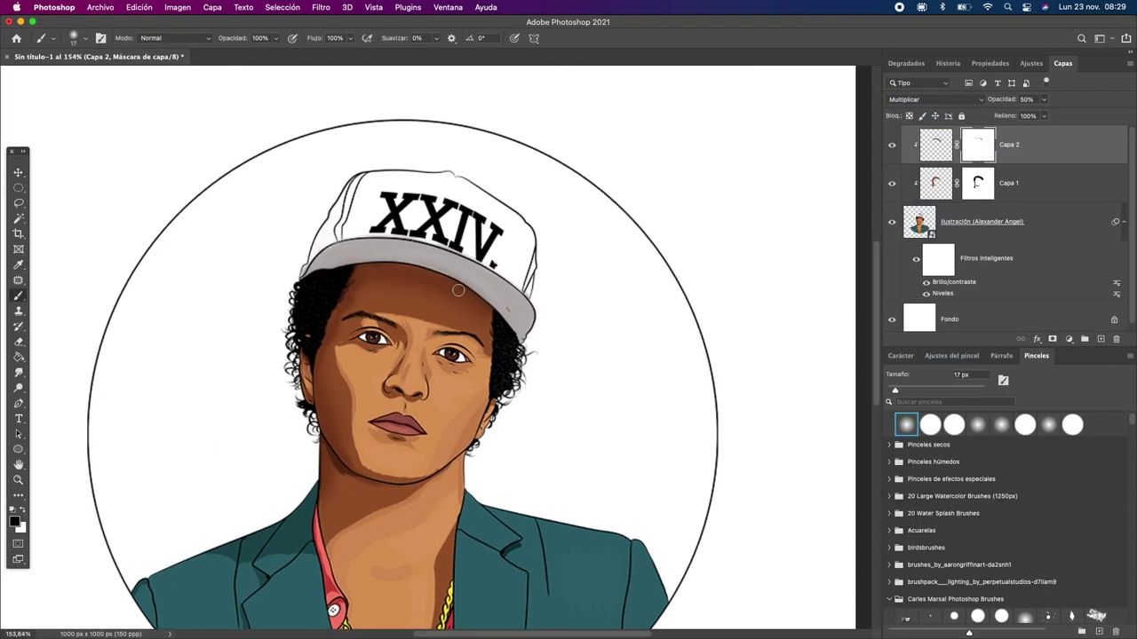
left_click_drag(459, 290, 542, 306)
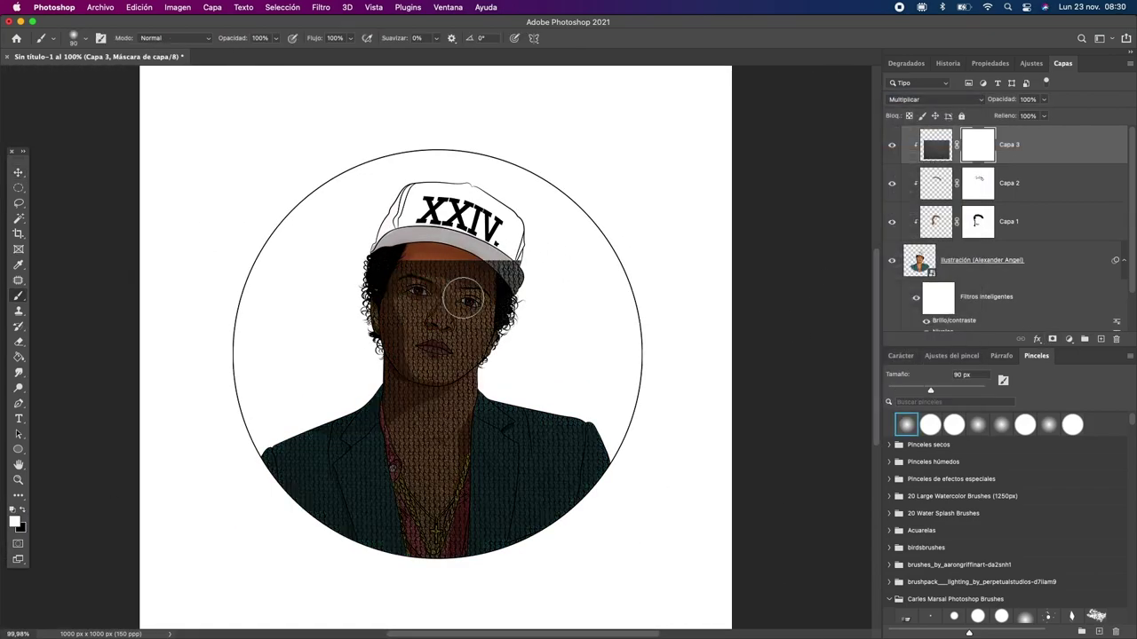
- Mask the dark texture off the face, neck and chest, then lower its opacity to 50%
key("x")
left_click_drag(463, 299, 435, 408)
left_click_drag(417, 498, 462, 444)
left_click_drag(375, 322, 404, 556)
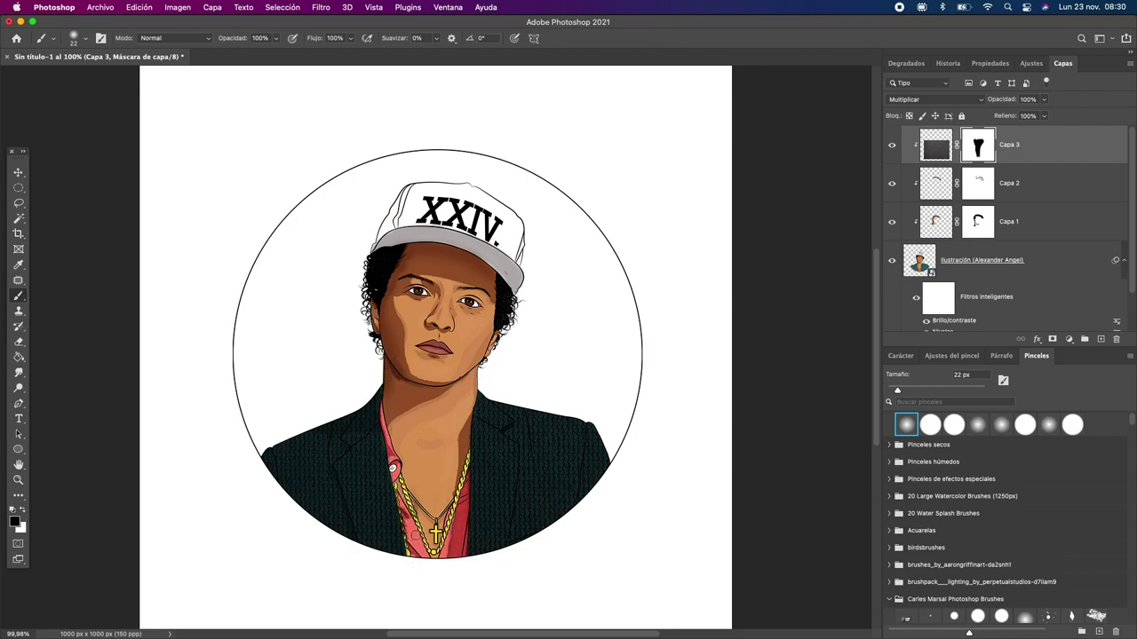
key("v")
left_click_drag(1043, 99, 1017, 116)
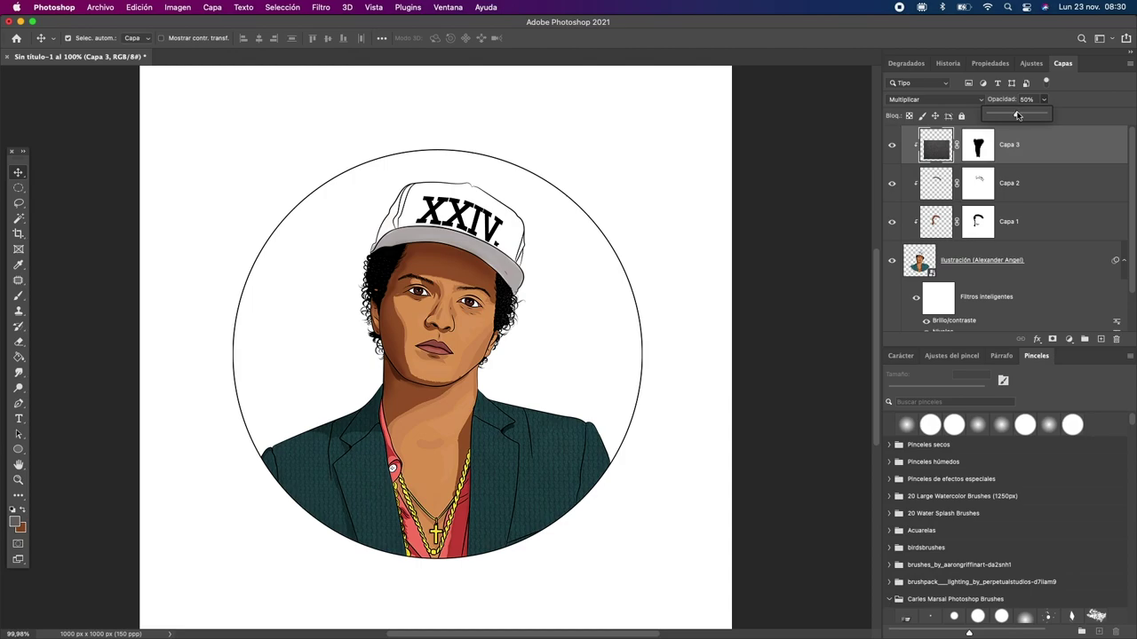
key("super+0")
key("alt+comma")
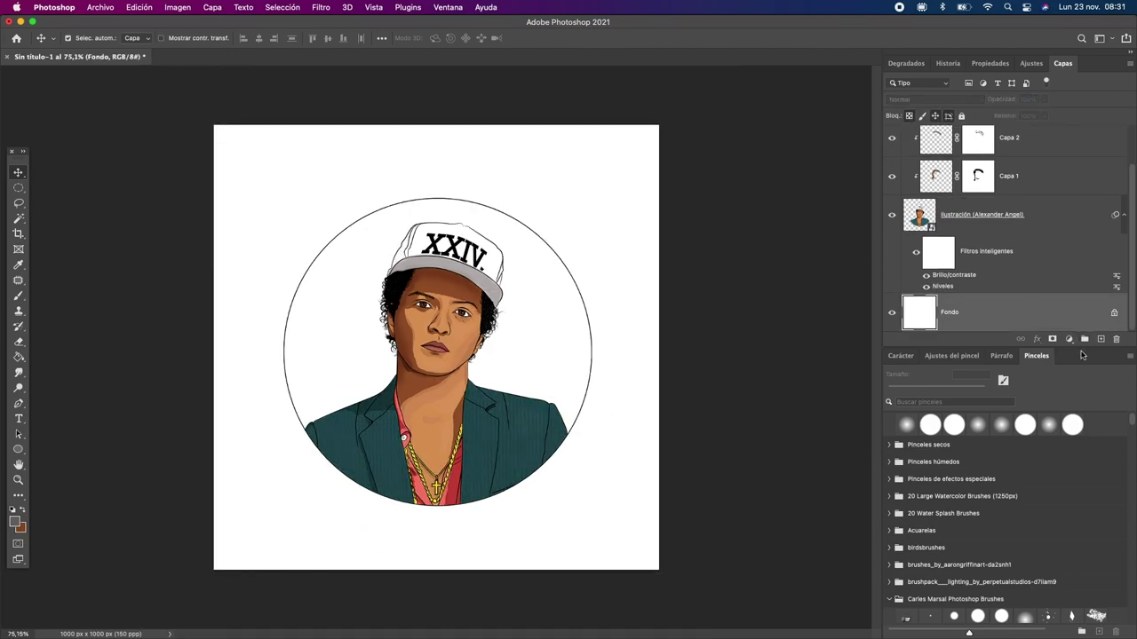
- Add a teal Solid Color fill layer over the Fondo background
left_click_drag(1082, 355, 1078, 405)
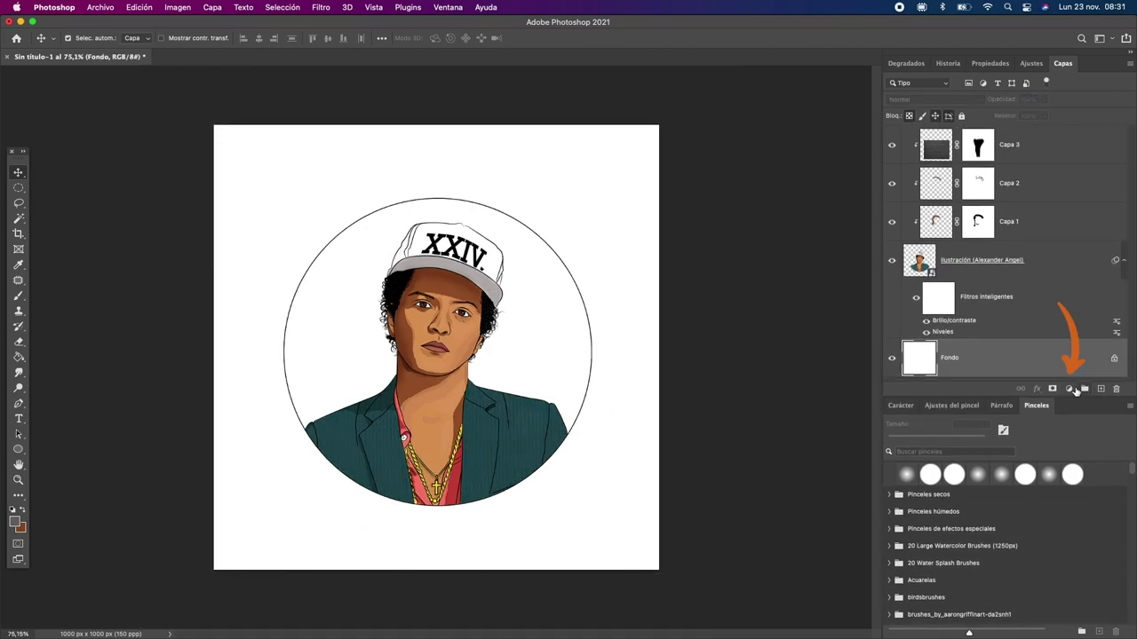
left_click(1068, 389)
left_click(1008, 398)
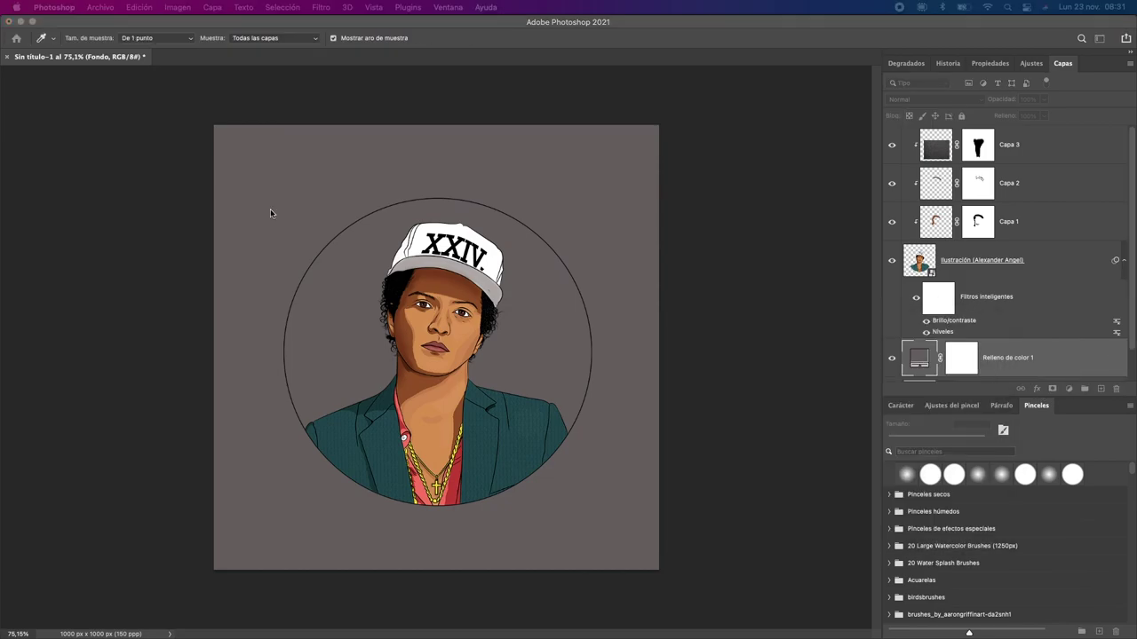
type("931a25")
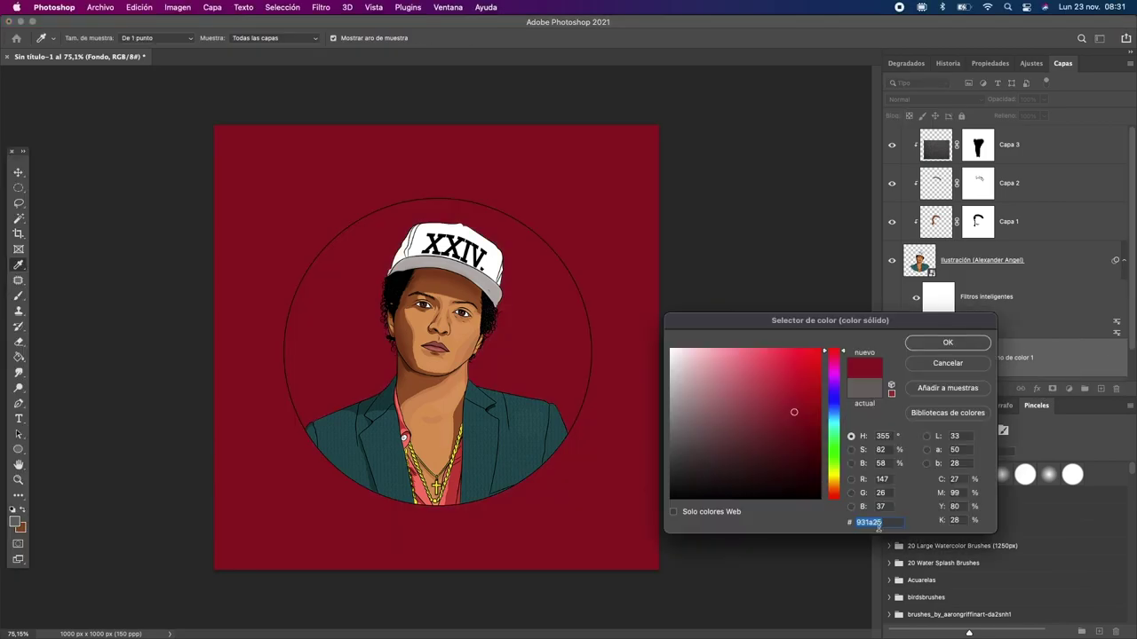
type("ff4b5c00bcd4")
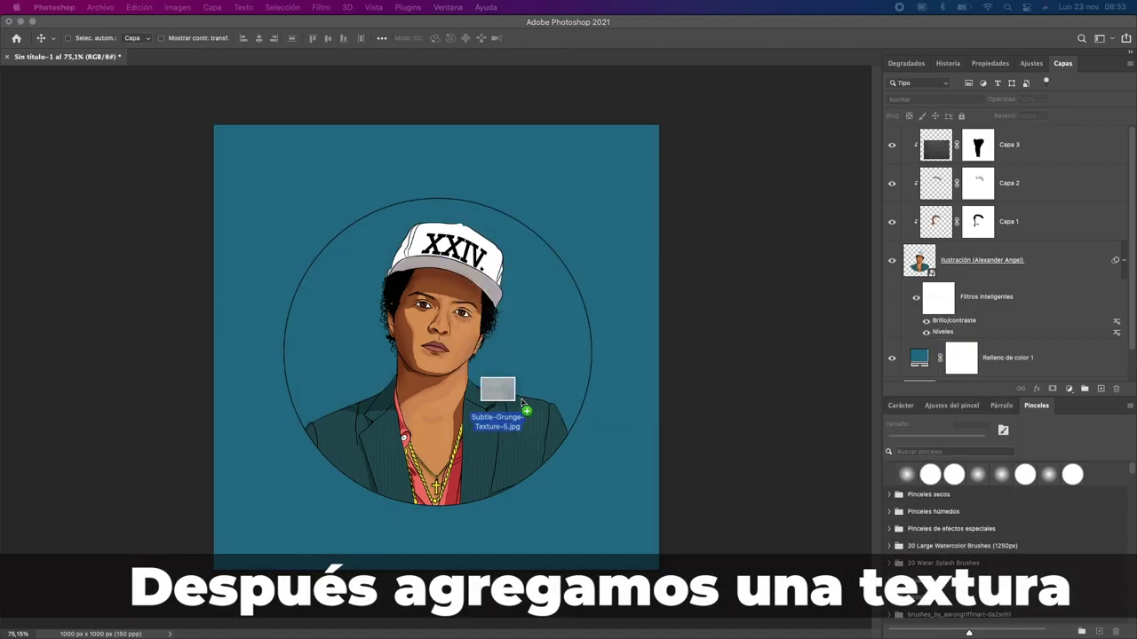
- Place the grunge texture full-canvas below the illustration, set to Multiply at 63% opacity
left_click_drag(497, 386, 497, 386)
left_click_drag(659, 347, 782, 348)
key("Return")
left_click_drag(977, 144, 977, 373)
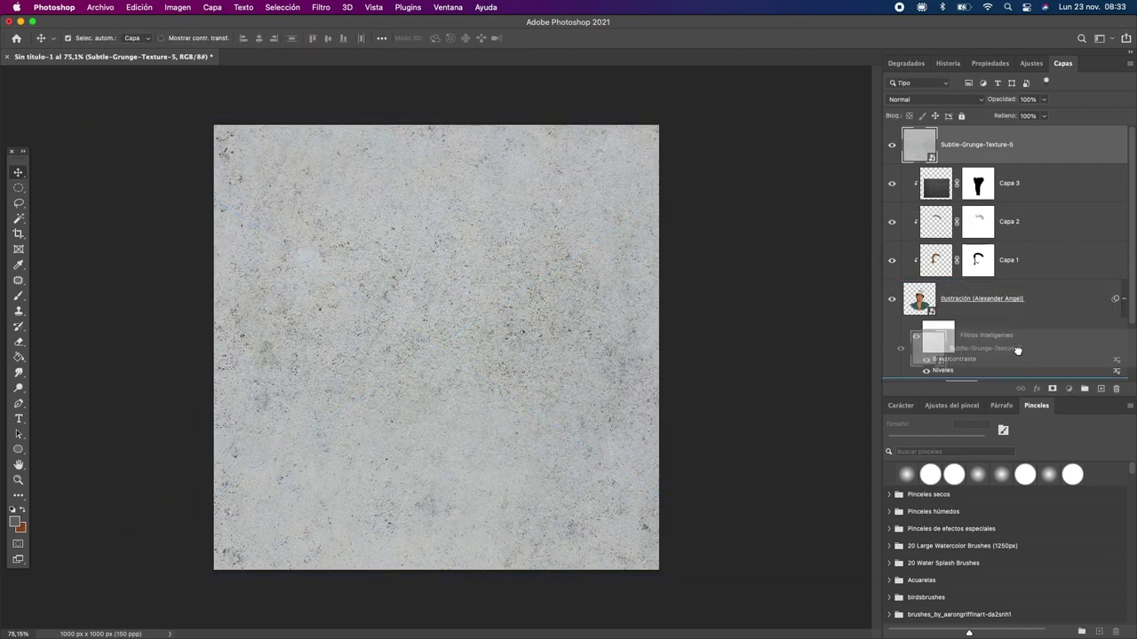
left_click(933, 100)
left_click(915, 144)
left_click(1045, 99)
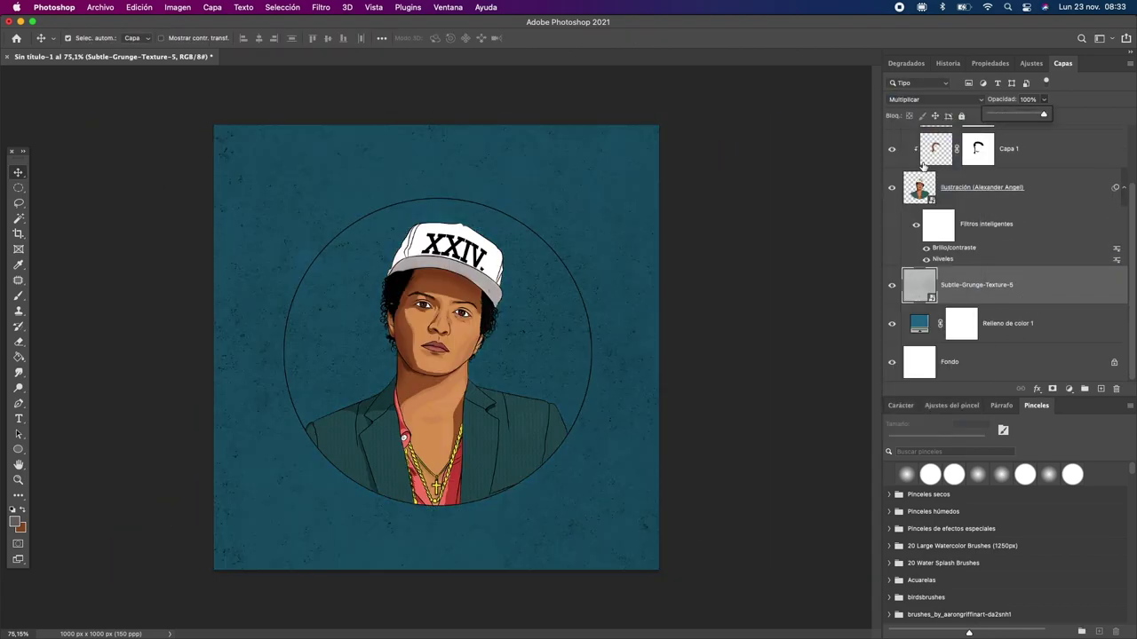
mouse_move(1048, 114)
left_mouse_down()
mouse_move(1013, 116)
mouse_move(1024, 117)
left_mouse_up()
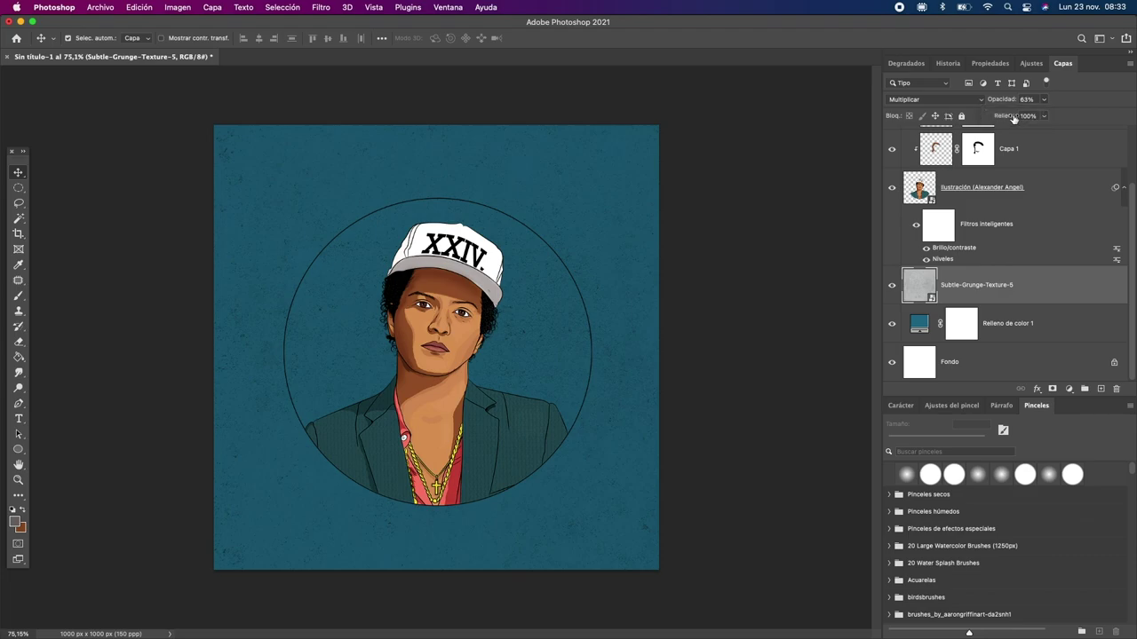
left_click(998, 311)
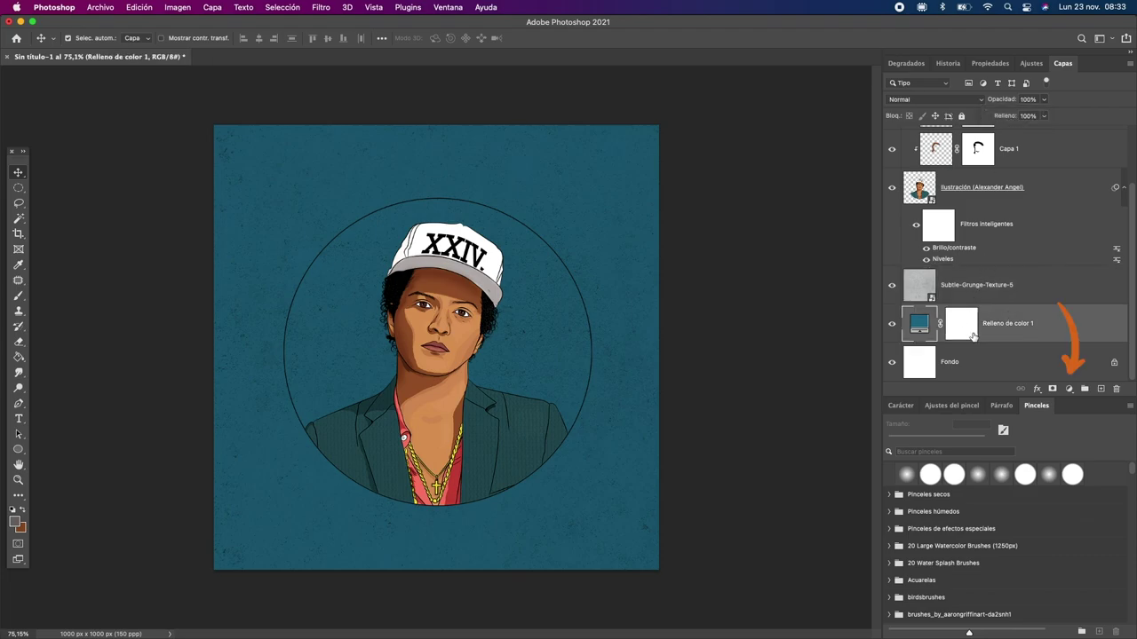
- Add a gradient fill using the reversed Púrpura_18 magenta-blue preset
left_click(1069, 388)
left_click(1056, 416)
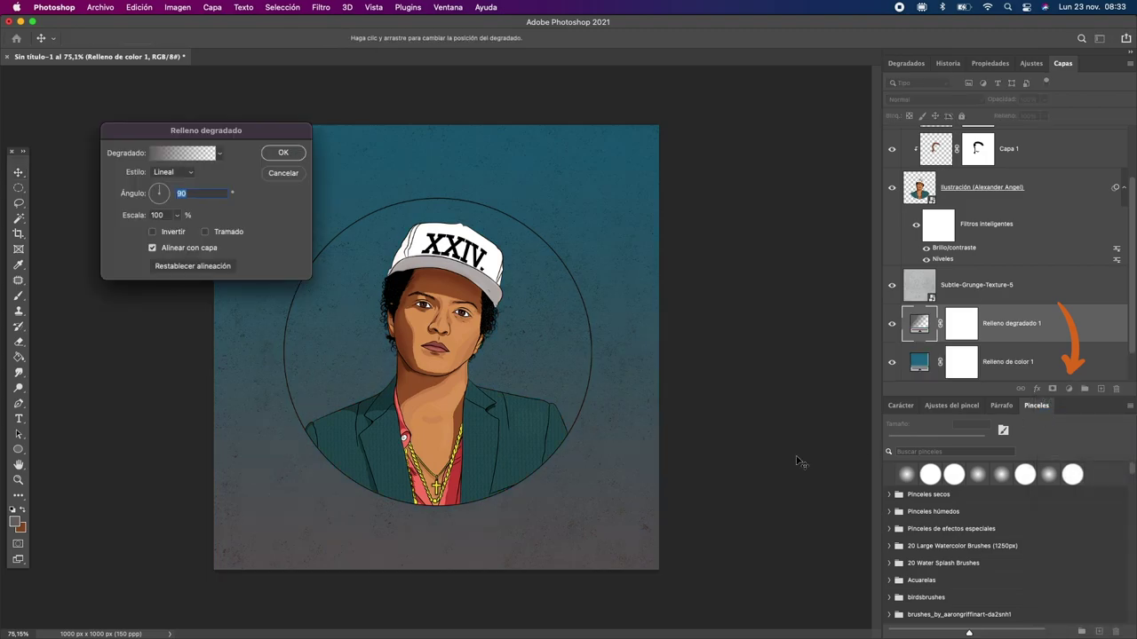
left_click(199, 155)
left_click(68, 158)
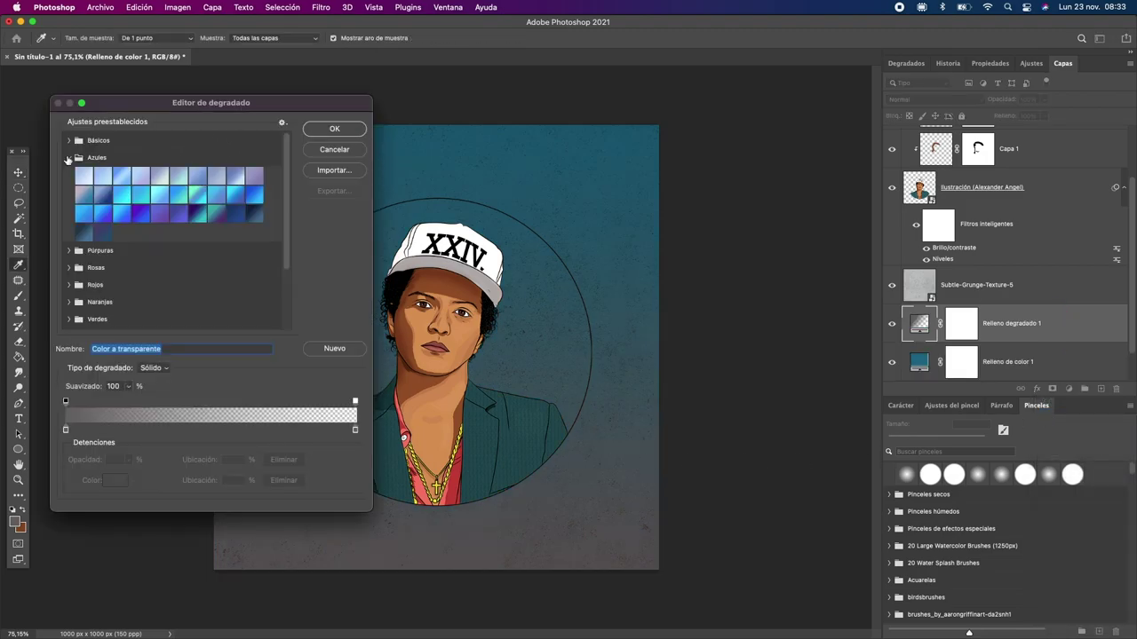
left_click(178, 197)
left_click(253, 215)
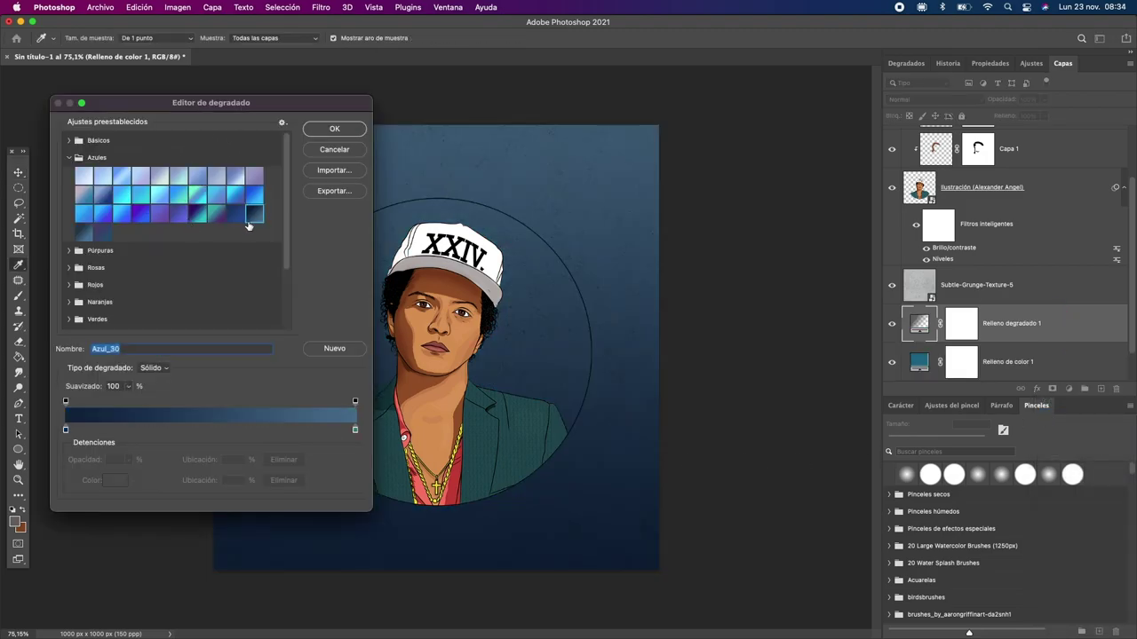
left_click(130, 184)
left_click(68, 158)
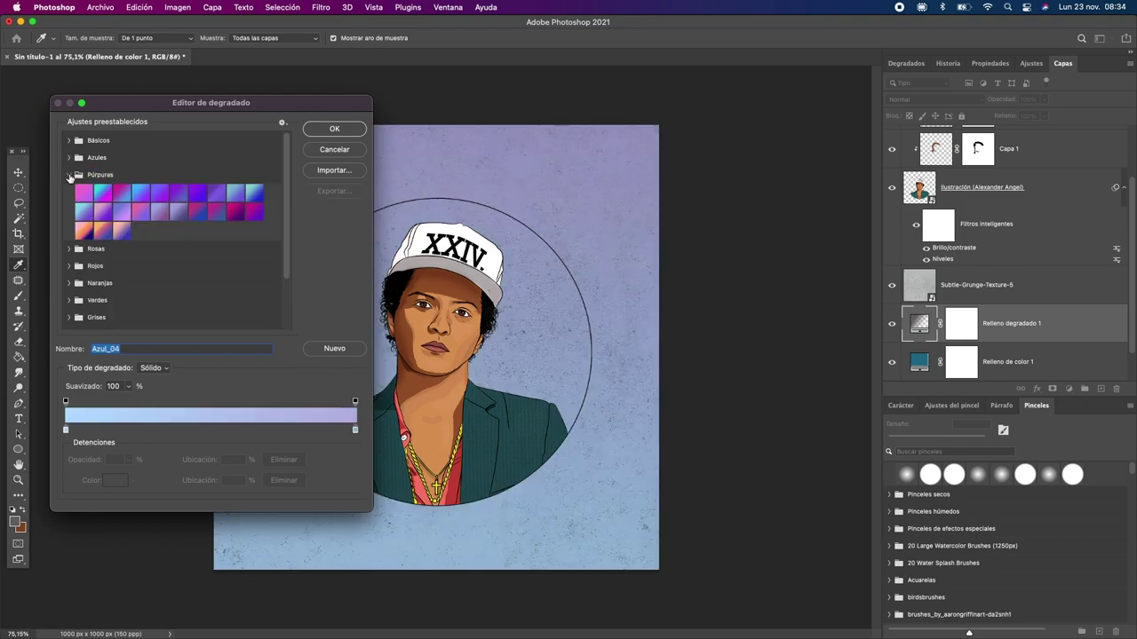
left_click(96, 191)
left_click(216, 211)
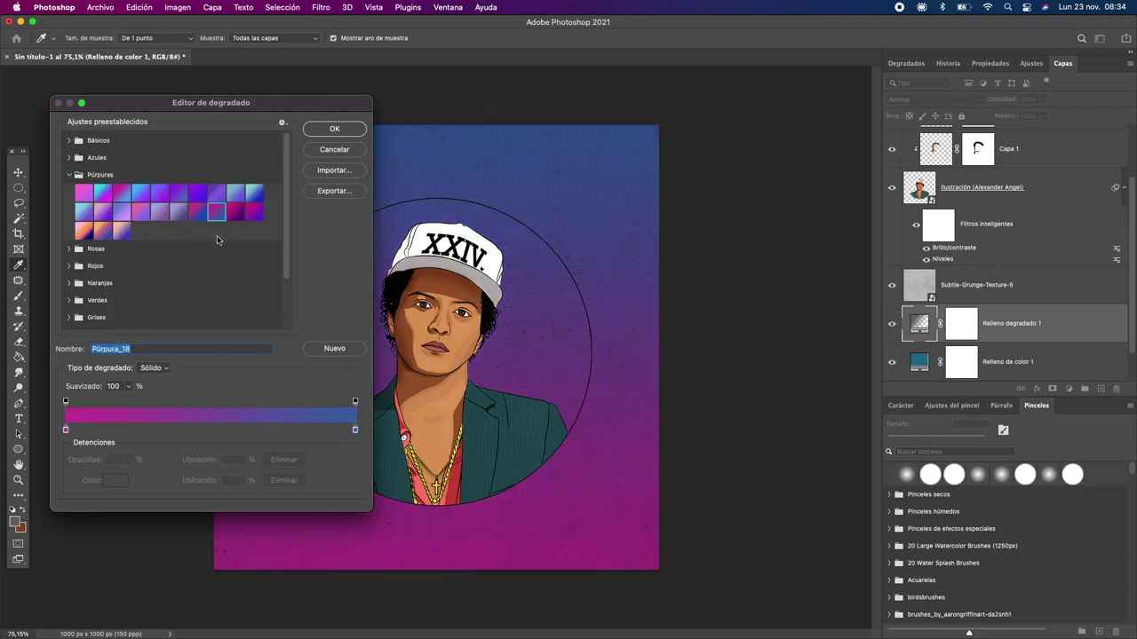
left_click(322, 131)
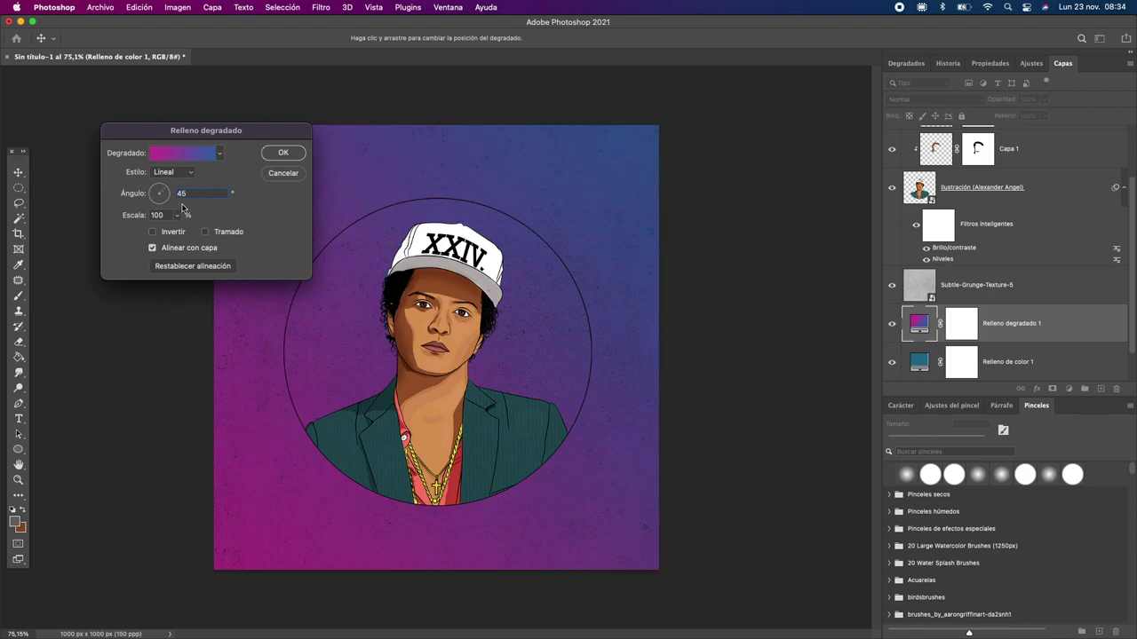
left_click(177, 234)
left_click(282, 152)
- Set the gradient layer to Dividir at about 28% opacity and compare it hidden
left_click(942, 99)
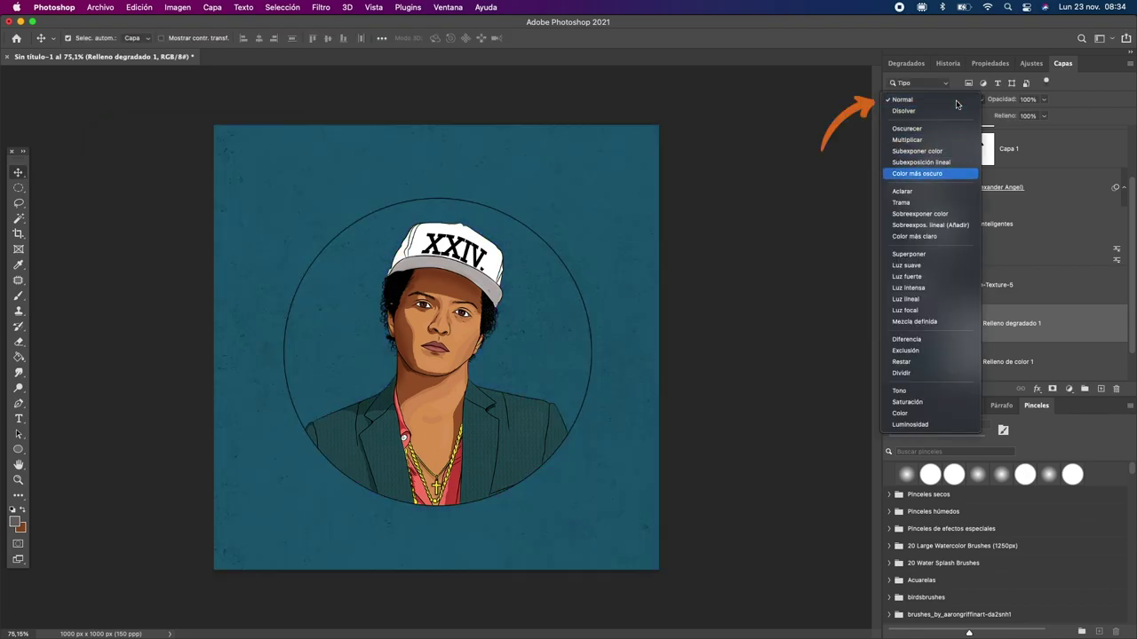
key("Down")
key("Down")
key("Down")
key("Down")
key("Down")
key("Down")
key("Down")
key("Down")
key("Down")
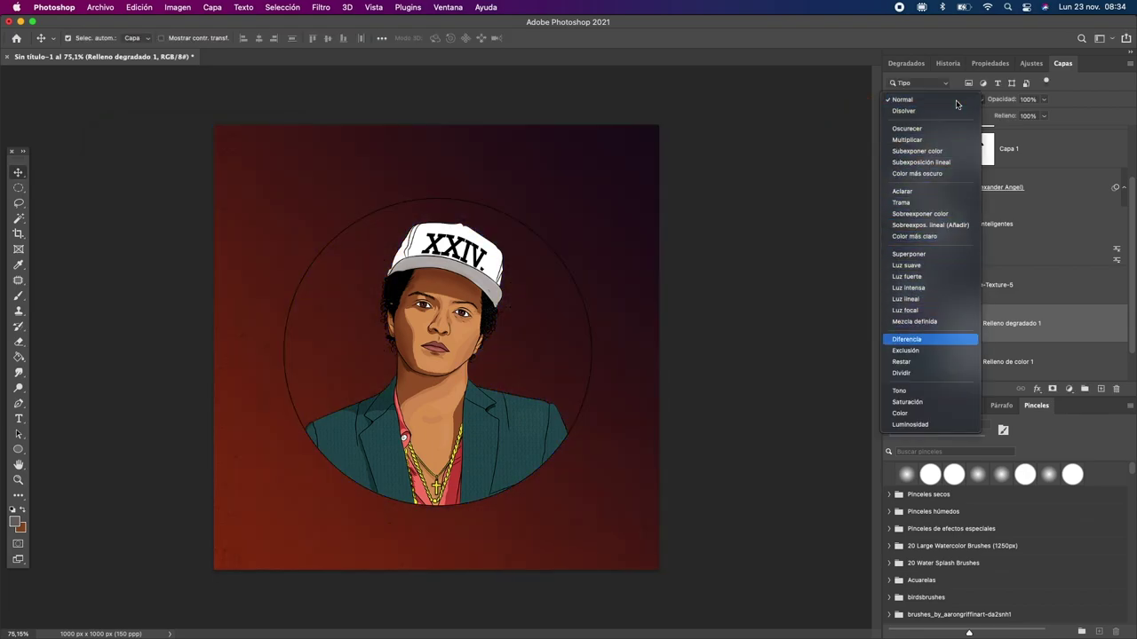
key("Down")
key("Down")
key("Down")
key("Return")
left_click_drag(1044, 99, 1005, 115)
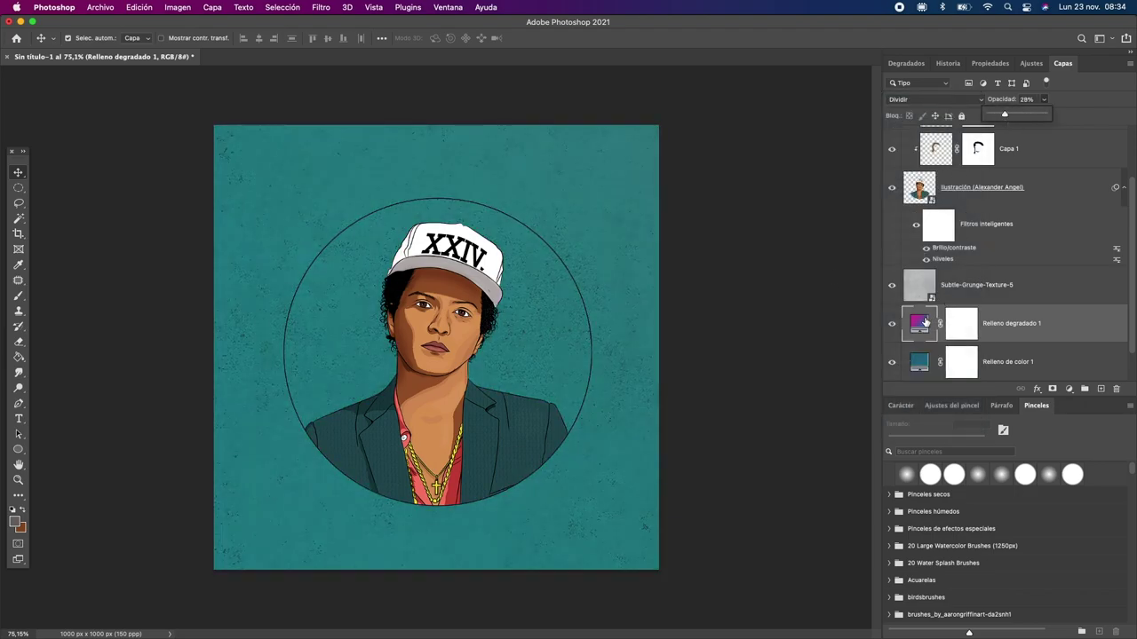
left_click(924, 321)
left_click(893, 324)
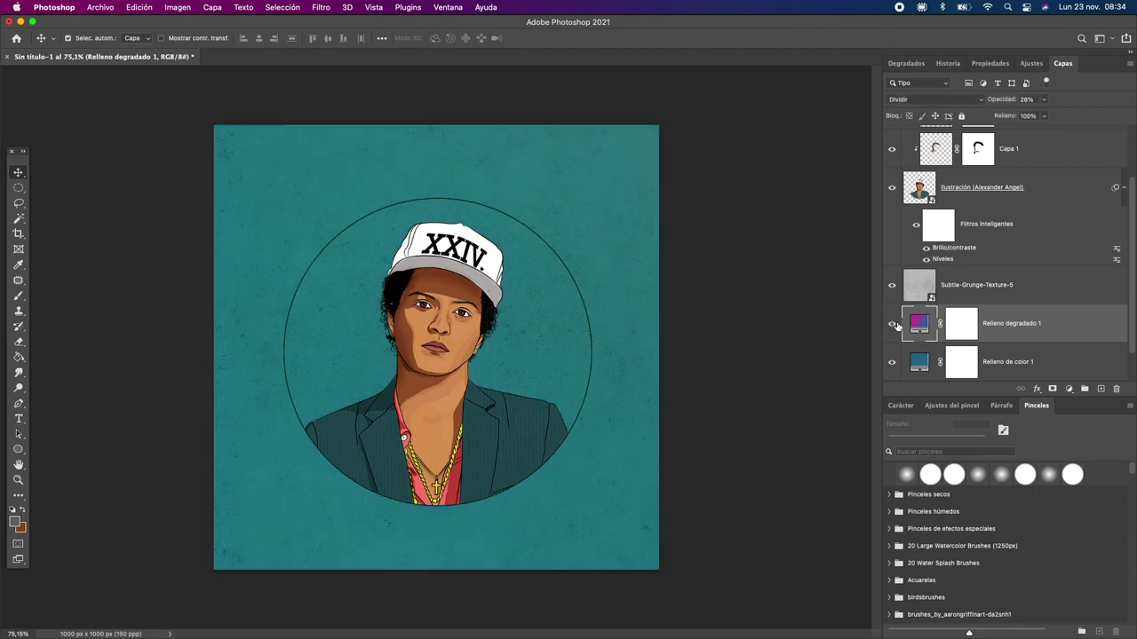
- Switch Relleno degradado 1 to a pink gradient in Sobreexponer color mode
double_click(917, 326)
left_click(160, 227)
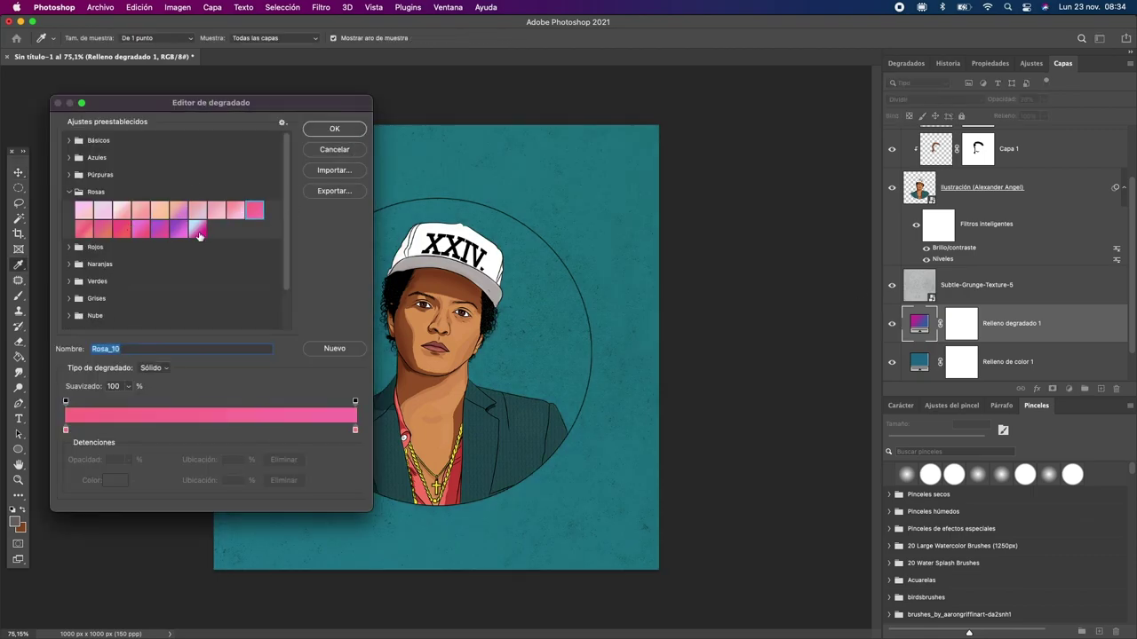
left_click(250, 99)
left_click(937, 99)
key("Up")
key("Up")
key("Up")
key("Up")
key("Up")
key("Up")
key("Up")
key("Up")
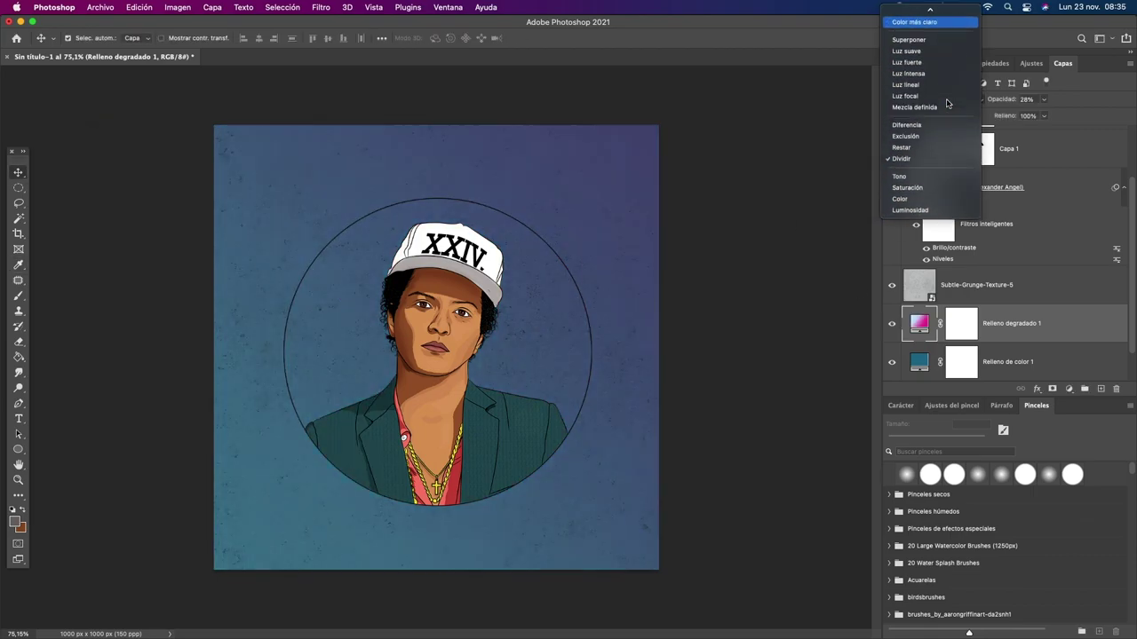
key("Up")
key("Up")
key("Up")
key("Return")
- Change Relleno degradado 1 to a yellow-green Verdes gradient in Luz focal mode
double_click(919, 324)
left_click(202, 155)
left_click(76, 159)
left_click(242, 286)
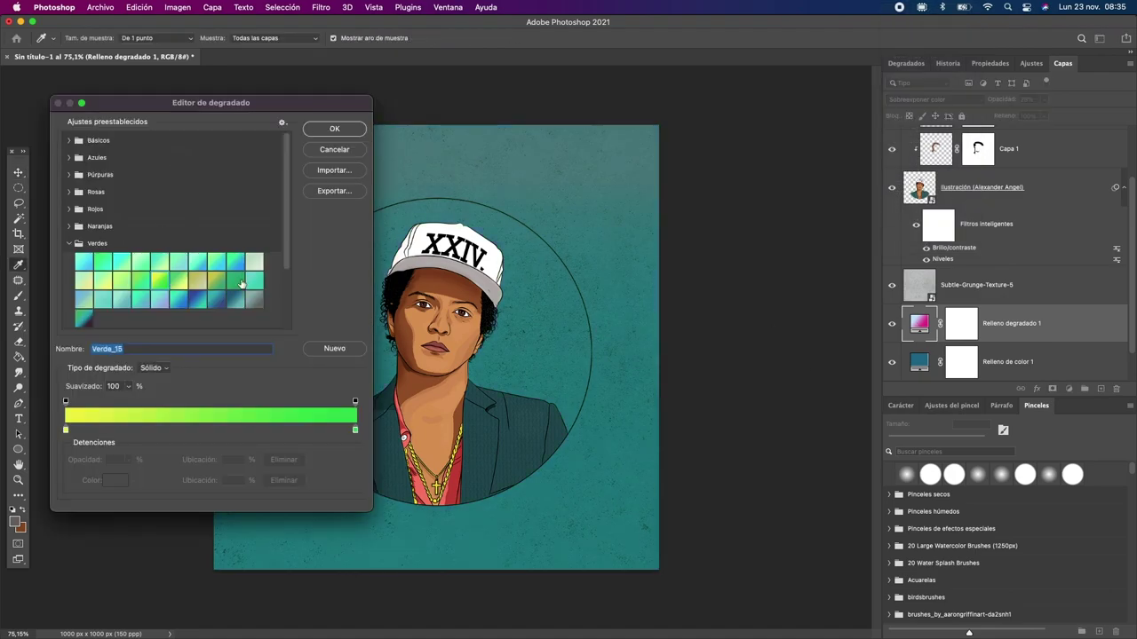
key("Return")
key("Return")
left_click(937, 98)
key("Down")
key("Down")
key("Down")
key("Down")
key("Down")
key("Down")
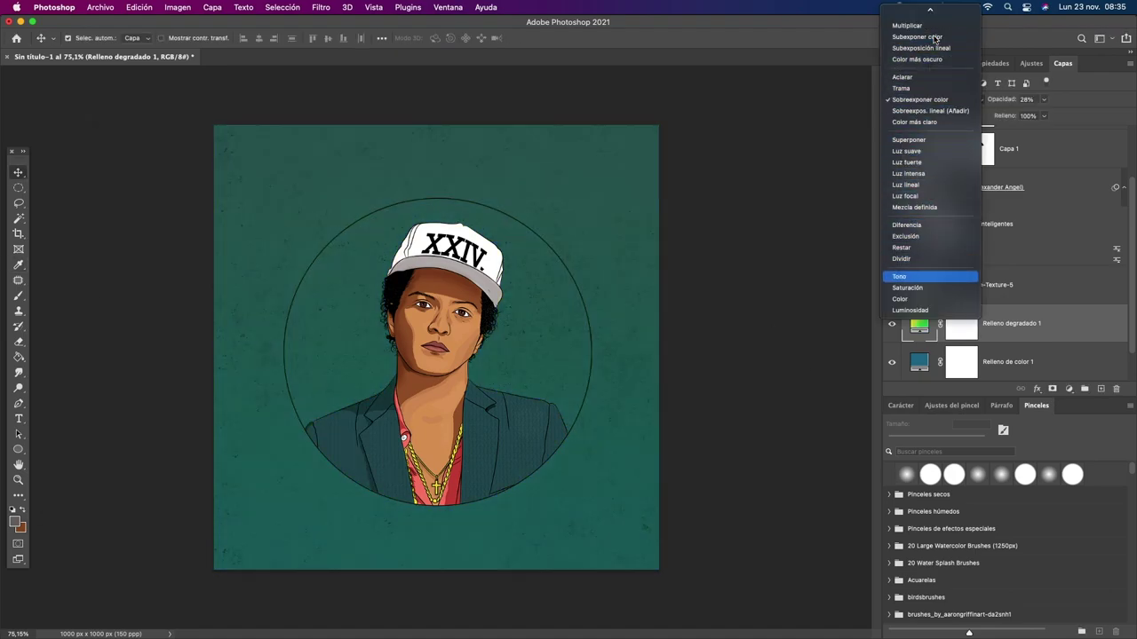
key("Down")
key("Down")
key("Up")
key("Up")
key("Up")
key("Up")
key("Up")
key("Up")
key("Return")
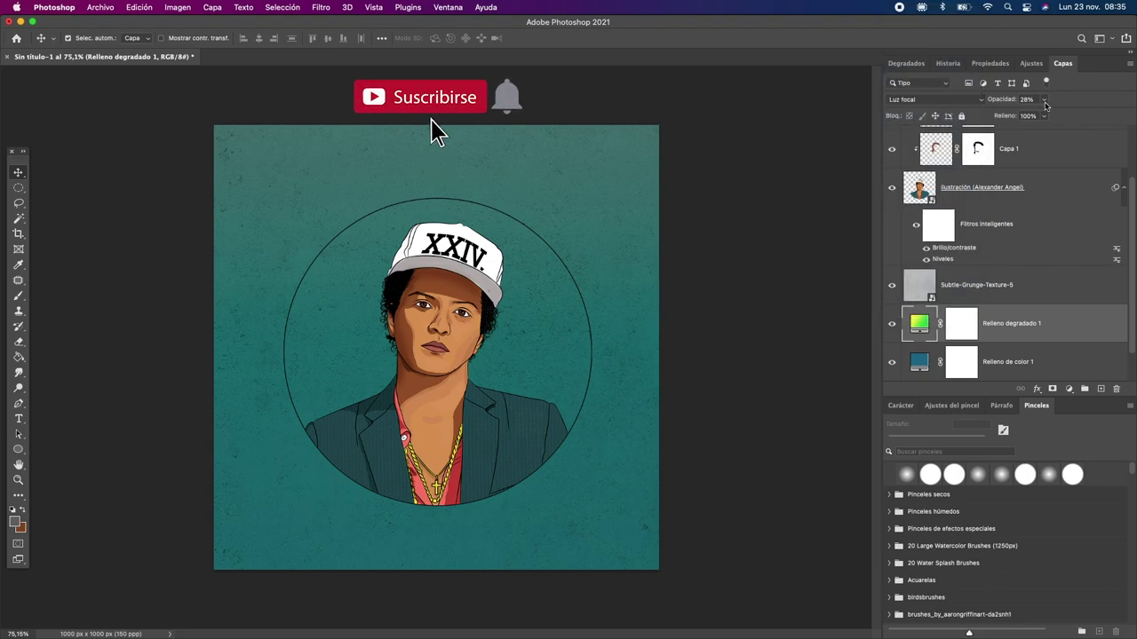
left_click_drag(1043, 98, 1042, 116)
- Add Relleno degradado 2 in Dividir mode at 65% and compare its visibility
left_click(1070, 389)
left_click(1057, 413)
left_click(968, 99)
key("Down")
key("Down")
key("Down")
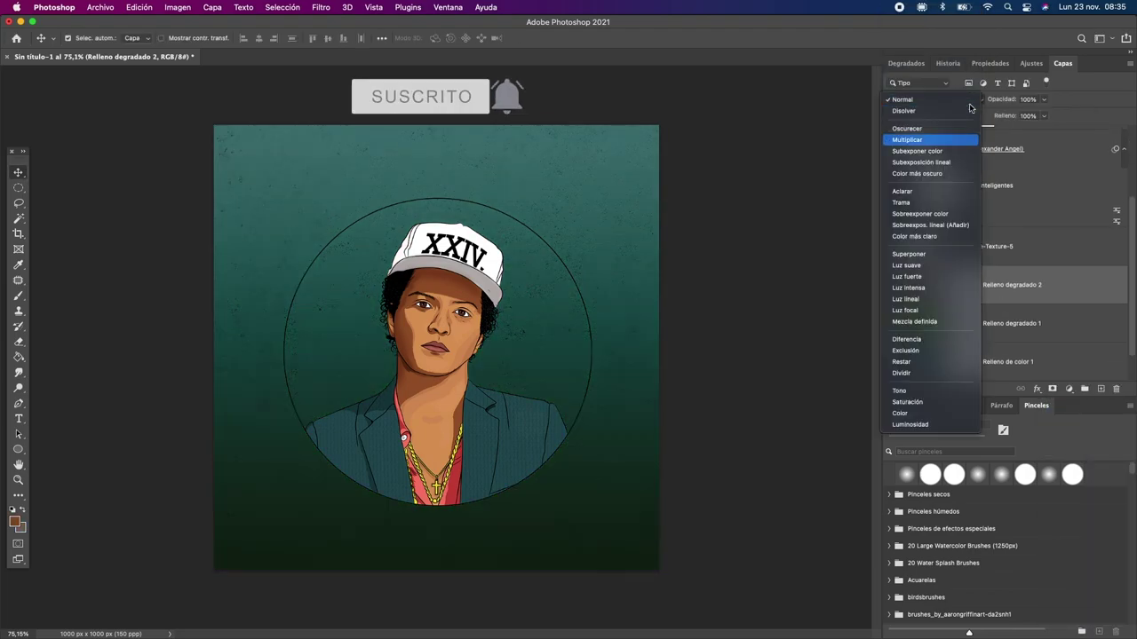
key("Down")
key("Down")
key("Down")
key("Down")
key("Down")
key("Down")
key("Down")
key("Down")
key("Down")
key("Return")
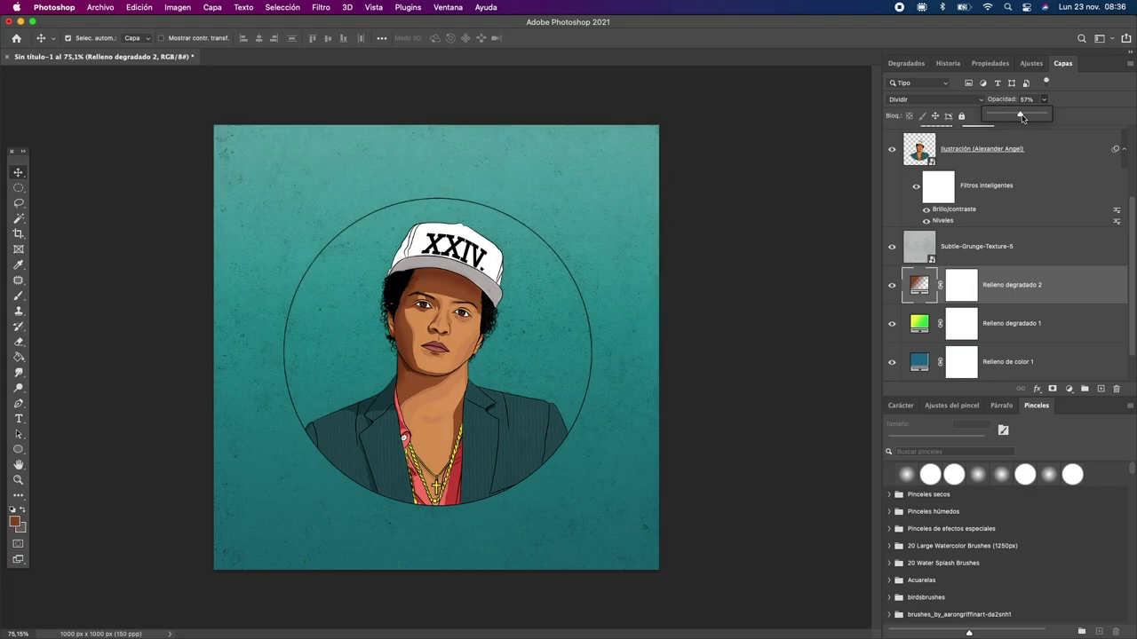
left_click(891, 285)
left_click(892, 323)
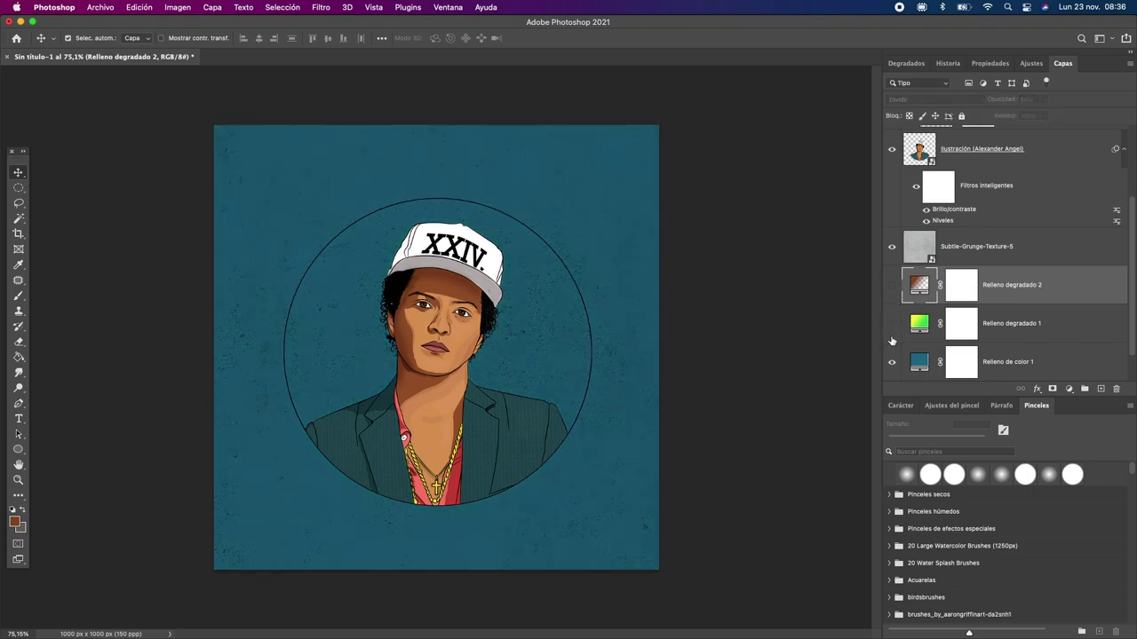
left_click(891, 285)
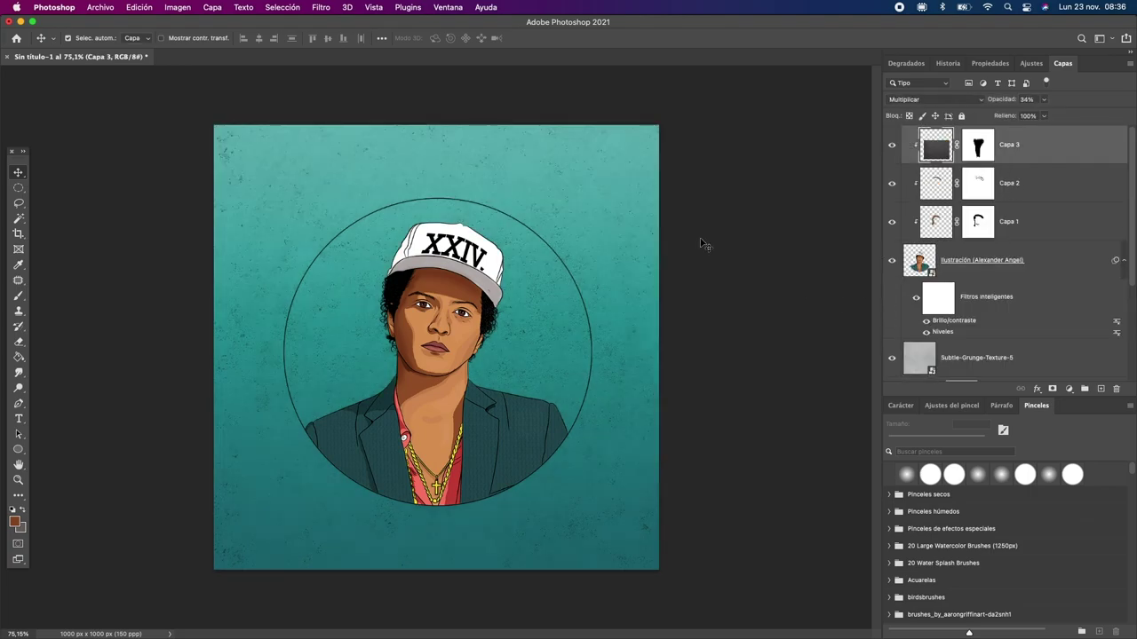
- Draw a 692 px circle and centre it on the portrait
key("u")
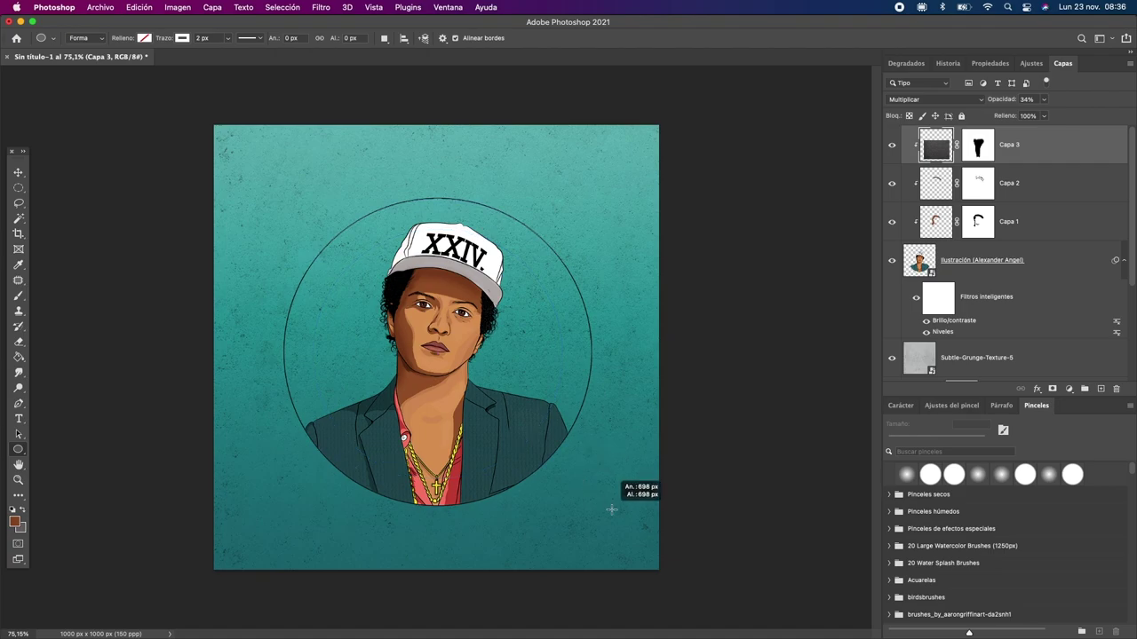
left_click_drag(611, 509, 607, 504)
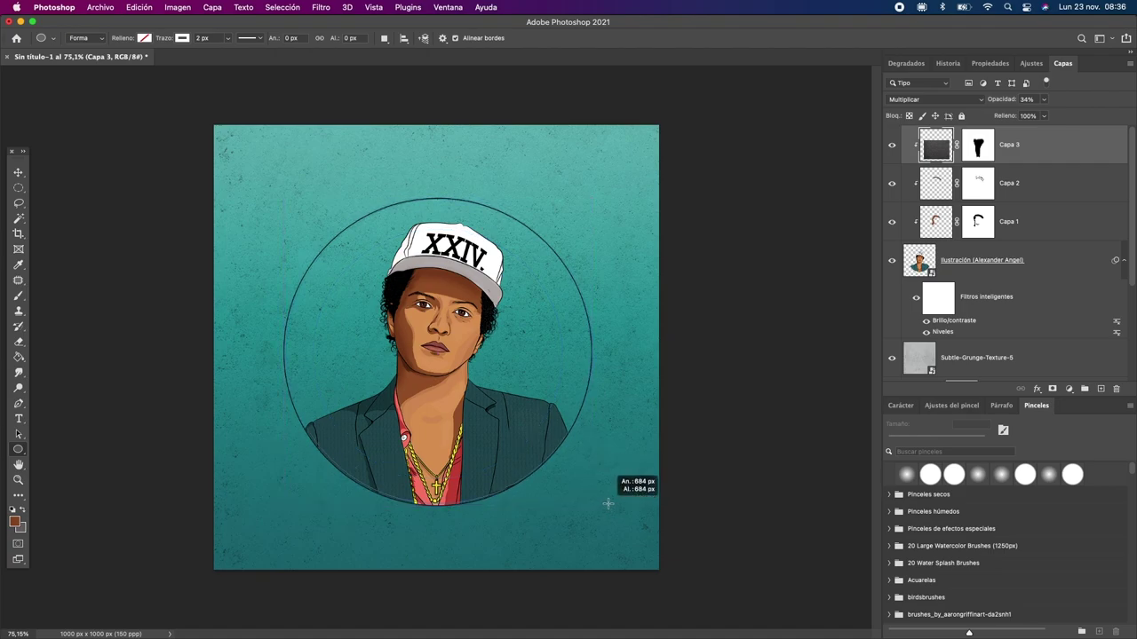
left_click_drag(608, 504, 607, 505)
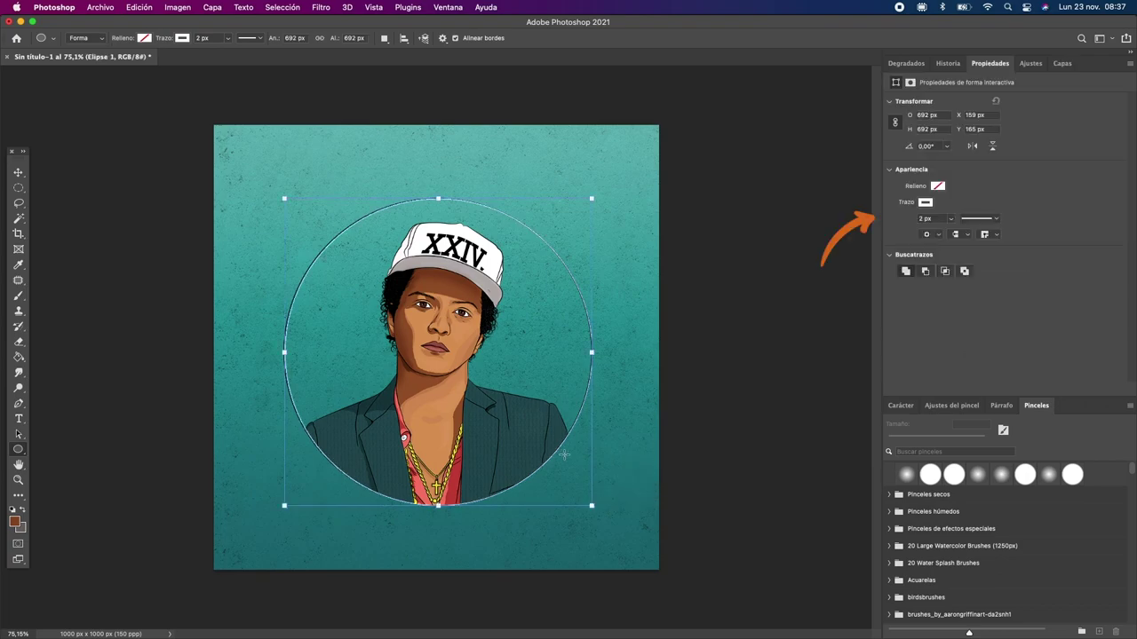
key("v")
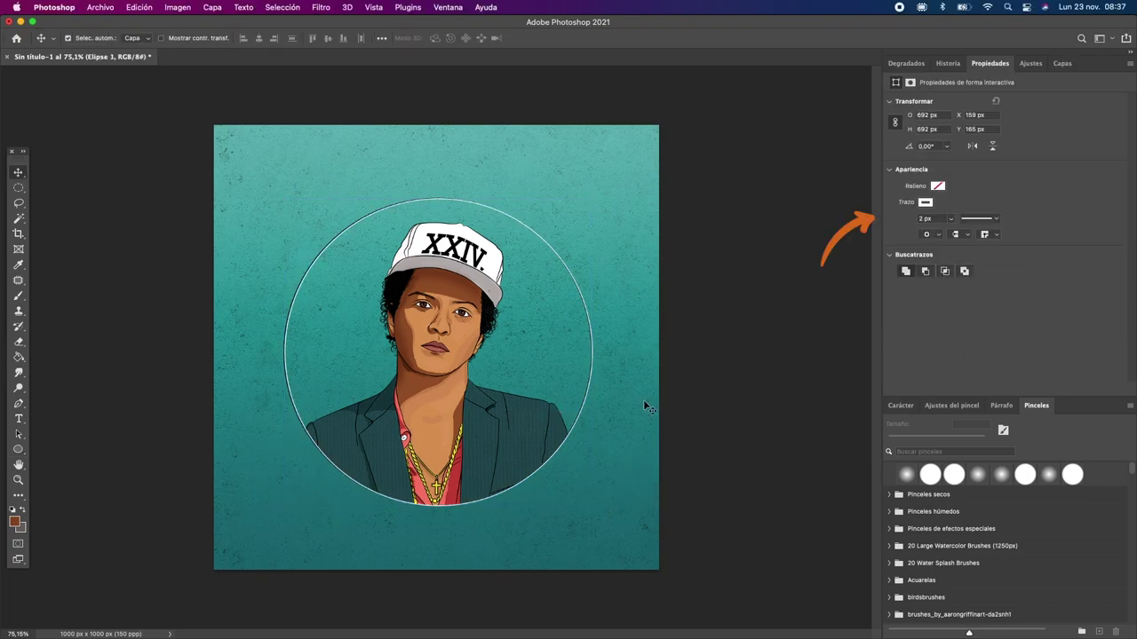
left_click_drag(643, 400, 640, 399)
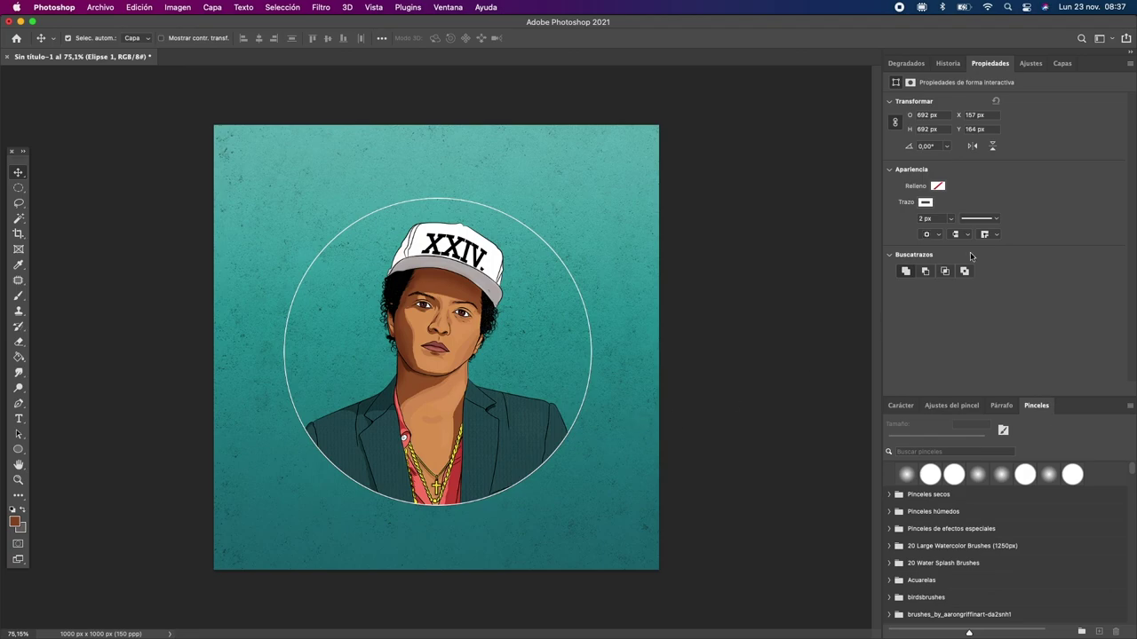
- Give Elipse 1 a cyan-green Outer Glow layer style
left_click(1054, 68)
double_click(1021, 145)
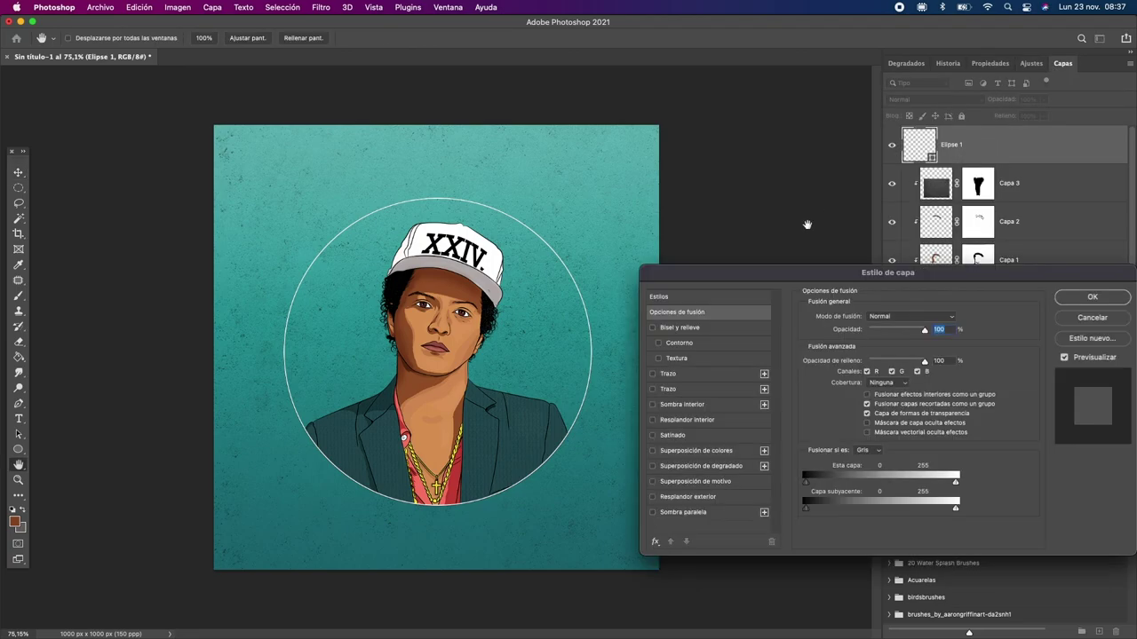
left_click(653, 497)
left_click(835, 358)
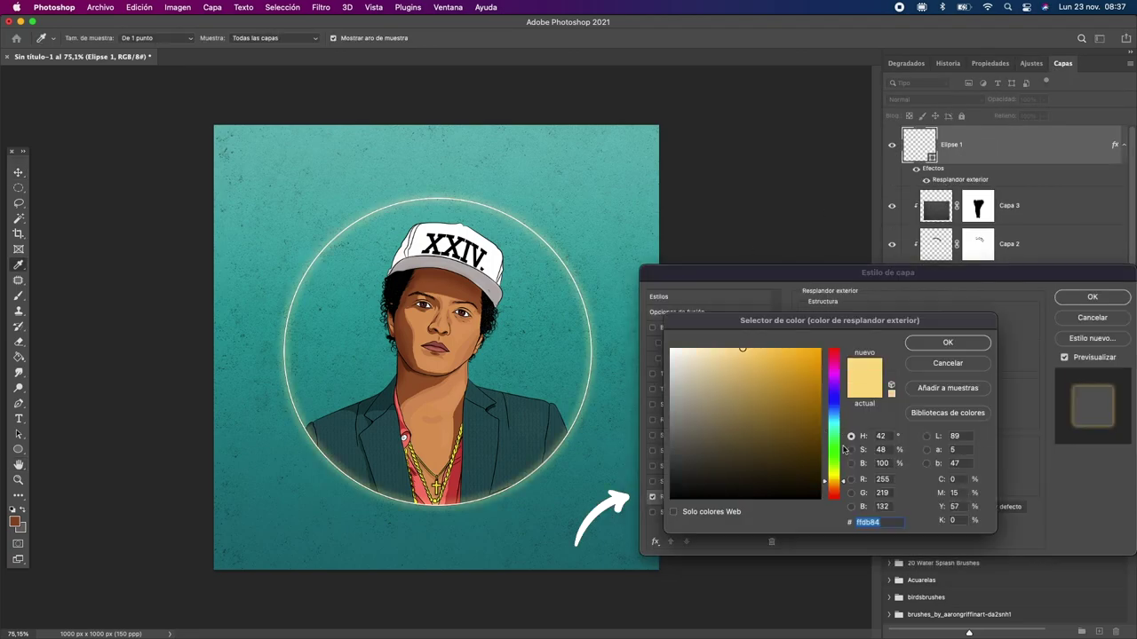
left_click(951, 350)
left_click(932, 358)
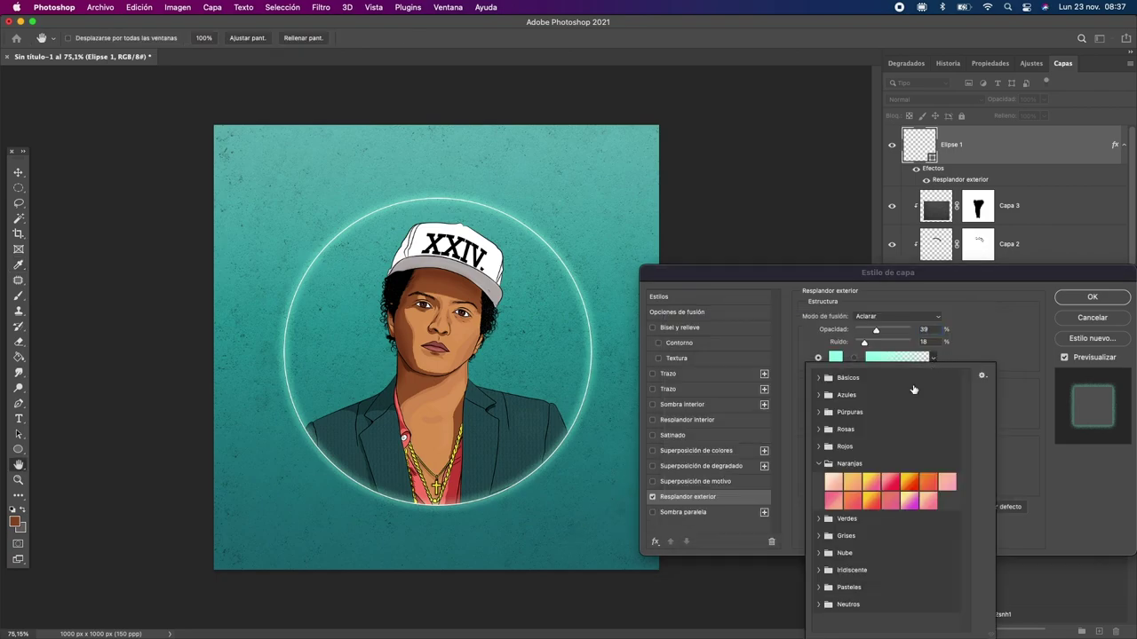
left_click(819, 373)
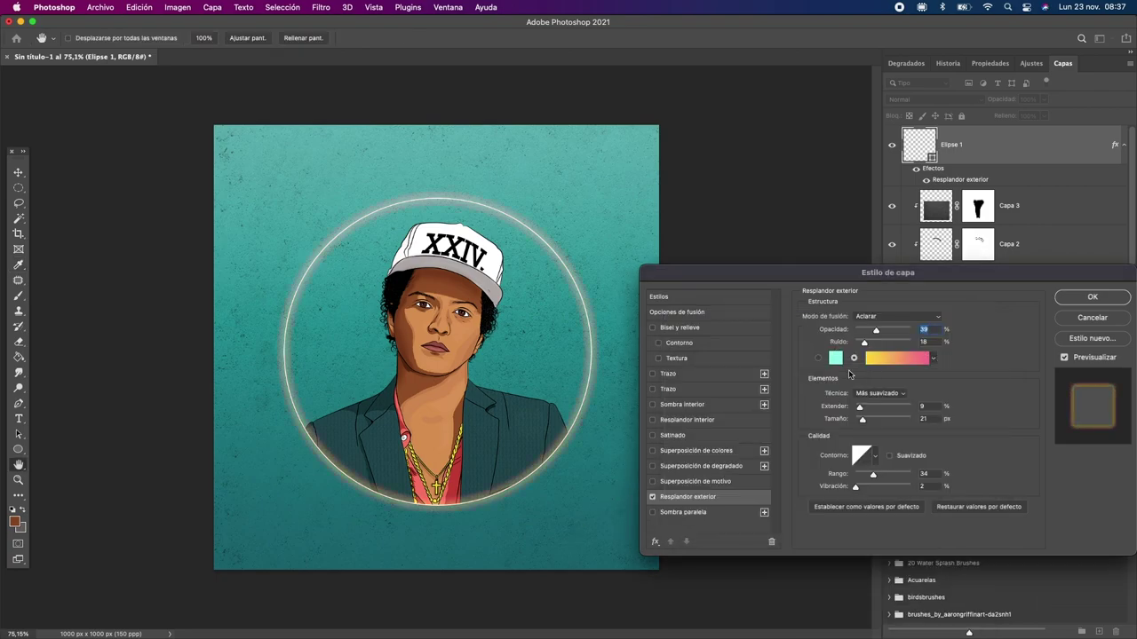
left_click(1070, 300)
- Mask Elipse 1 and brush away the ring where it overlaps the jacket
left_click(1053, 389)
key("b")
mouse_move(456, 520)
left_mouse_down()
mouse_move(533, 459)
mouse_move(307, 450)
mouse_move(355, 408)
left_mouse_up()
scroll(355, 409, "up", 5)
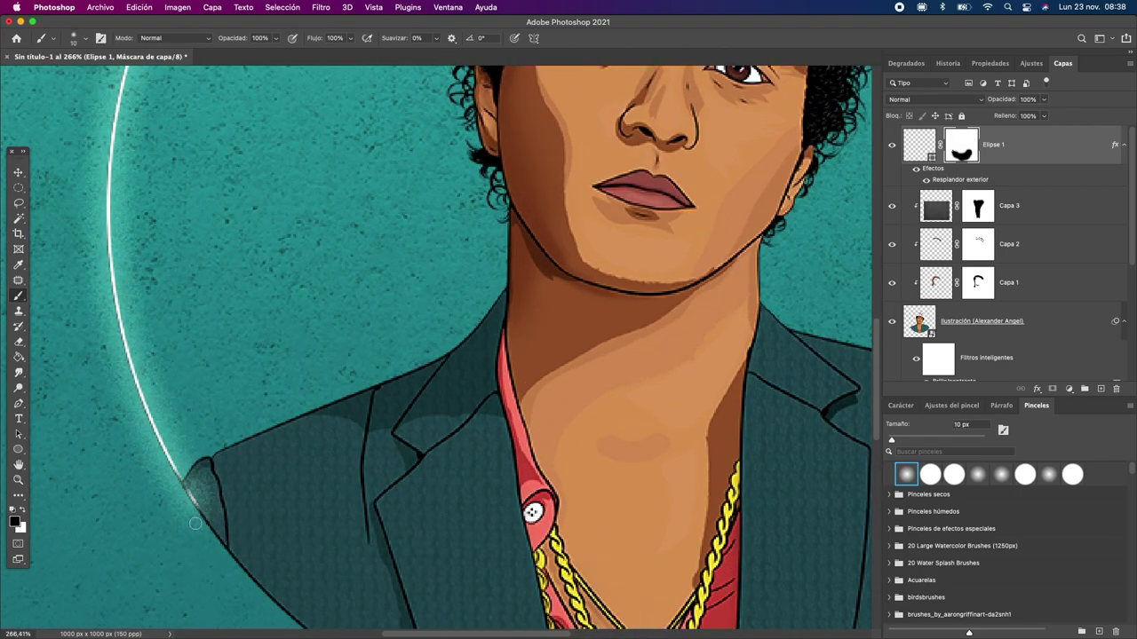
scroll(663, 430, "right", 5)
key("super+0")
key("c")
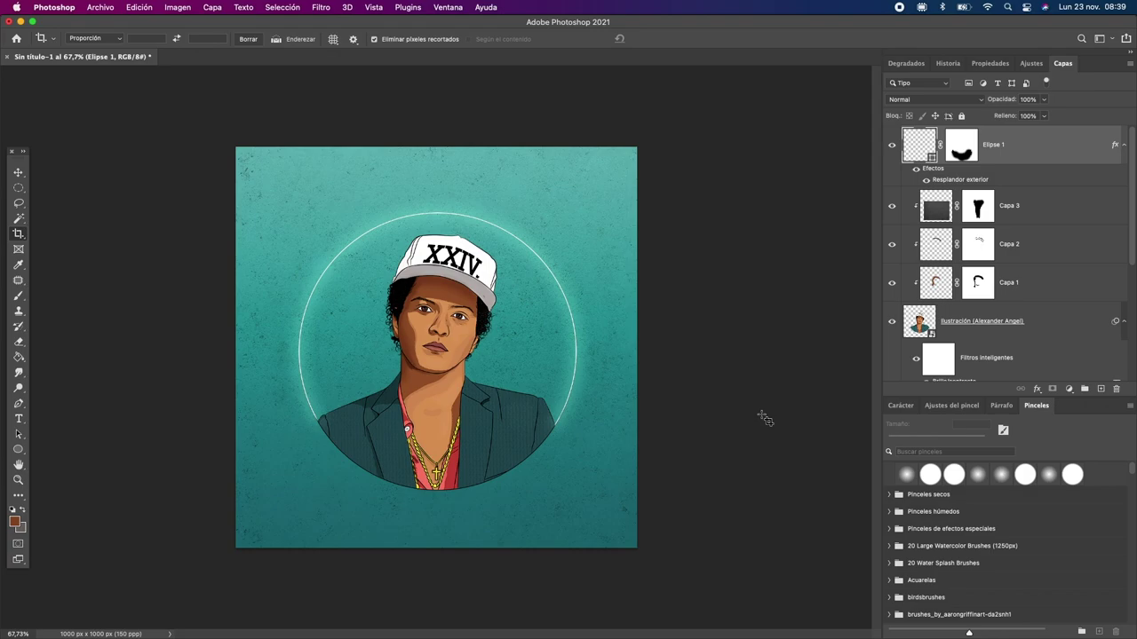
- Create a new empty layer, Capa 4, above the grunge texture layer
key("b")
scroll(974, 284, "down", 5)
scroll(1004, 246, "up", 5)
scroll(1015, 246, "down", 1)
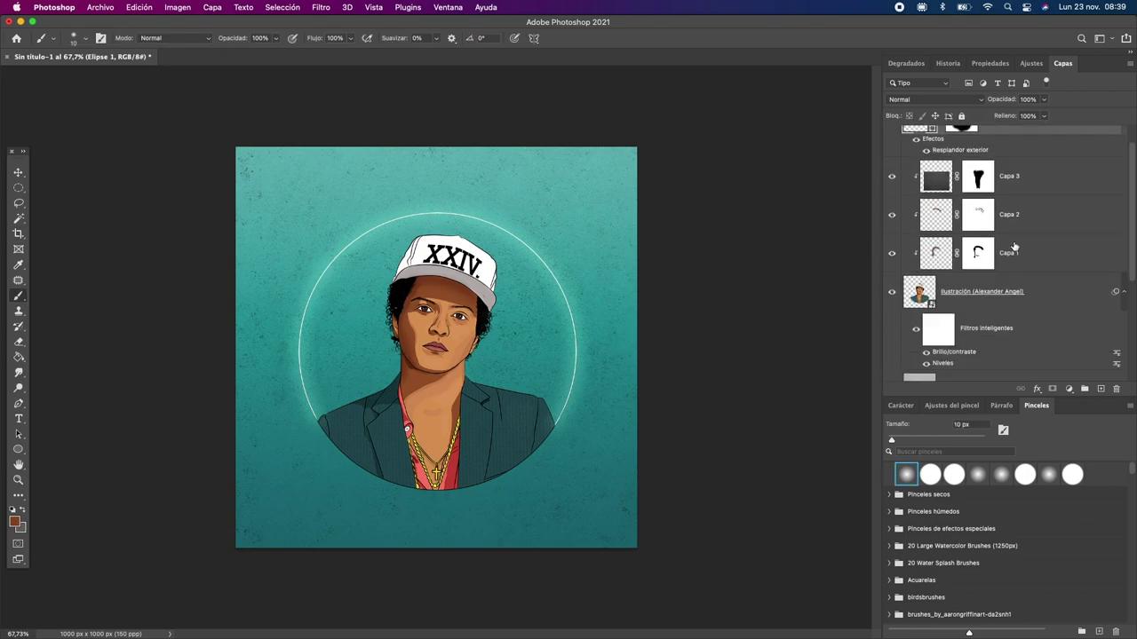
scroll(1014, 246, "down", 5)
scroll(1015, 246, "up", 3)
left_click(1014, 215)
left_click(1015, 322)
left_click(1100, 388)
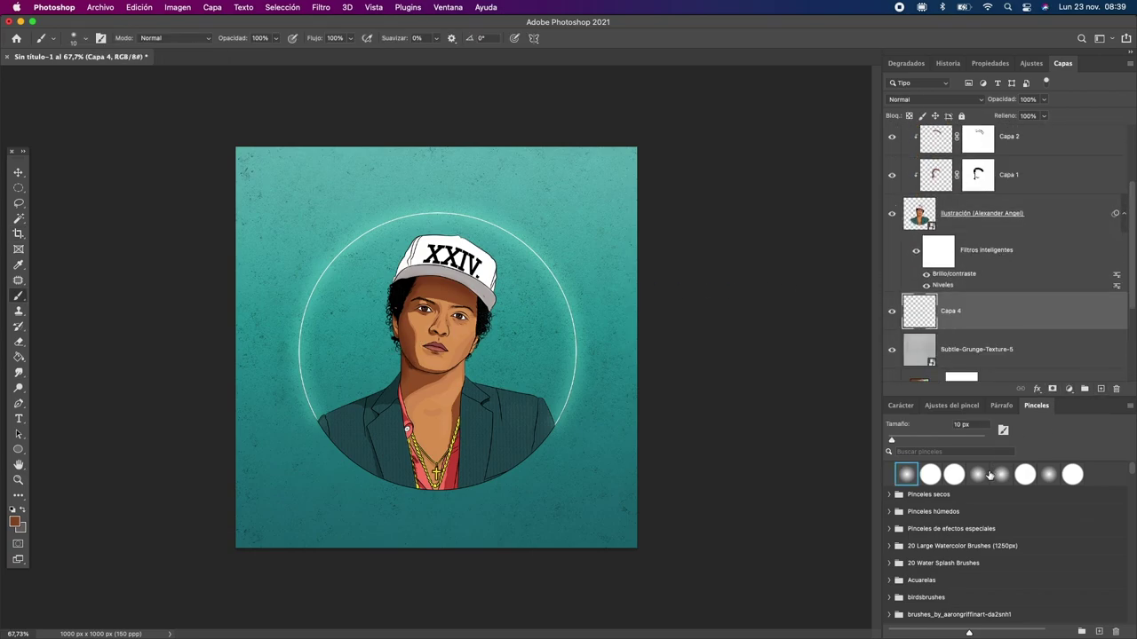
- Choose a cloud brush at about 830 px with a light mint green colour
scroll(990, 498, "down", 10)
scroll(977, 533, "down", 5)
left_click(949, 556)
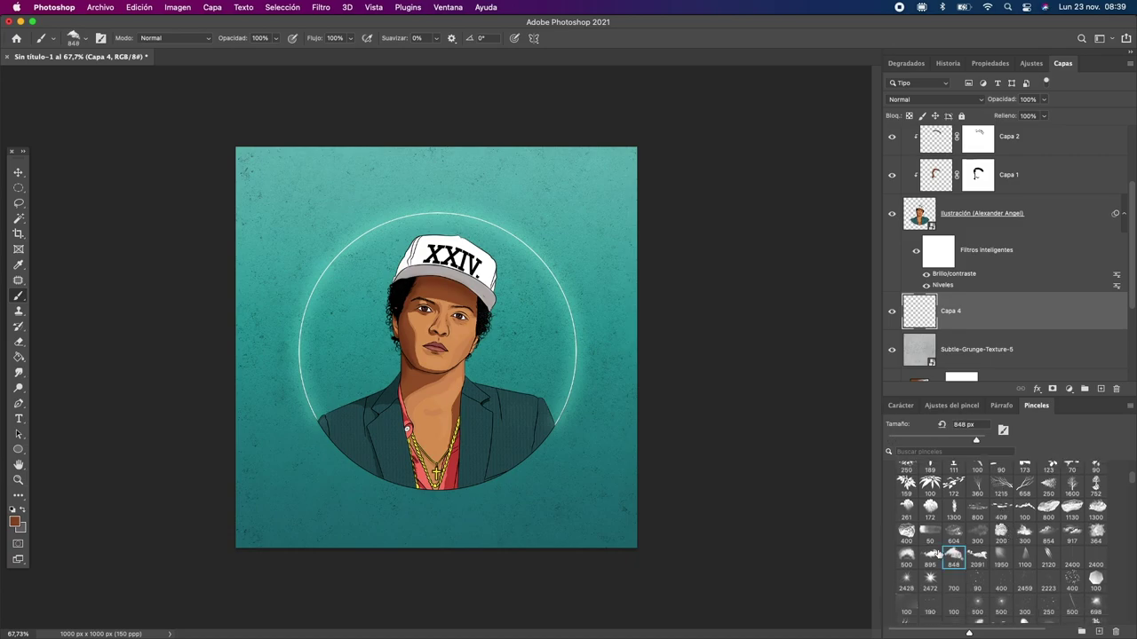
left_click_drag(561, 508, 543, 513)
left_click(14, 522)
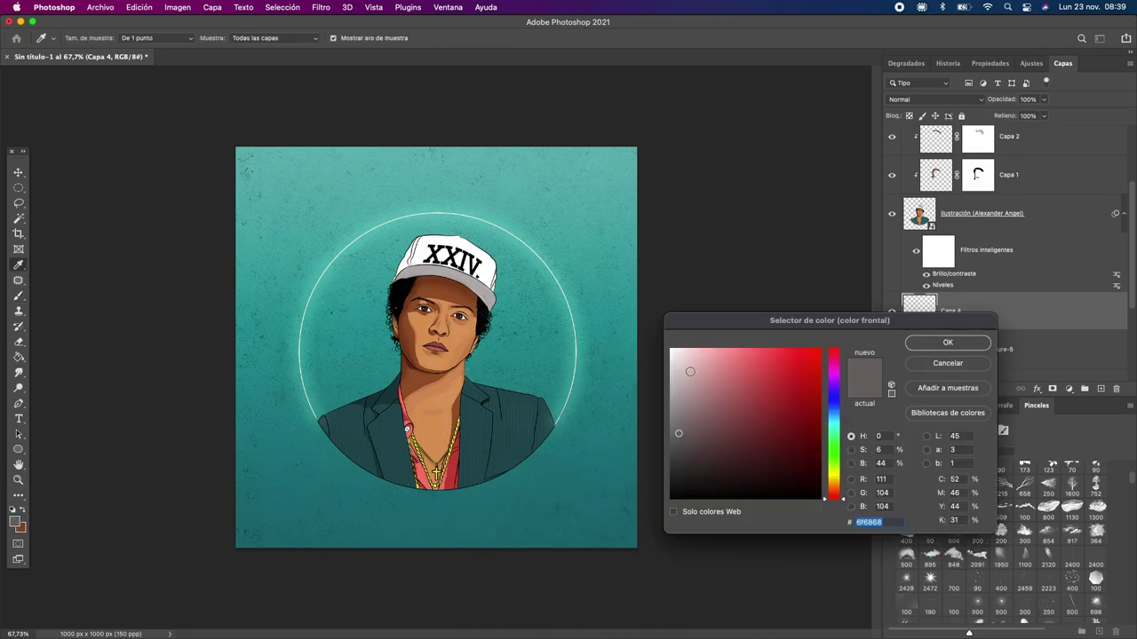
left_click_drag(830, 351, 838, 431)
left_click(718, 435)
key("Return")
- Paint mint clouds along the bottom-left and bottom-right of the canvas
left_click(655, 524)
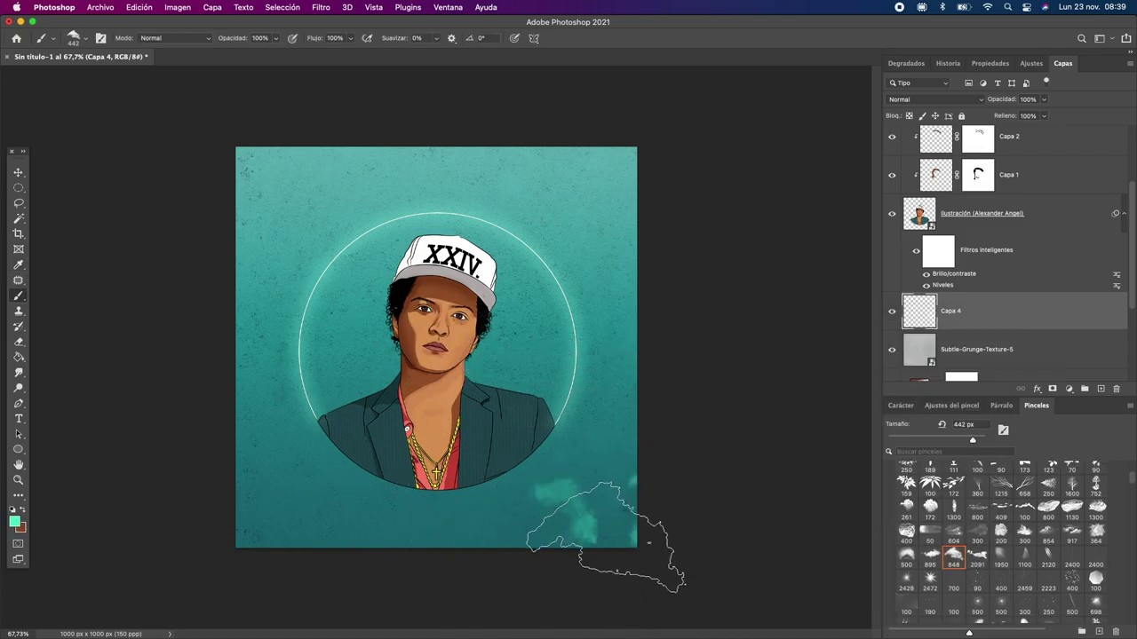
left_click(253, 537)
left_click_drag(293, 575, 405, 592)
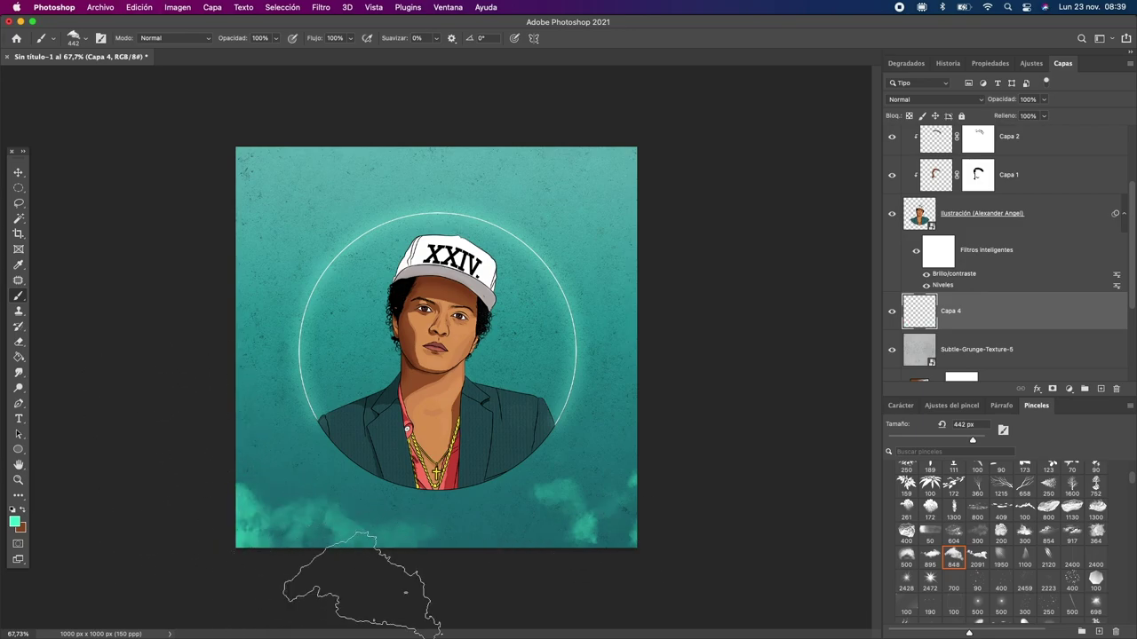
left_click(656, 455)
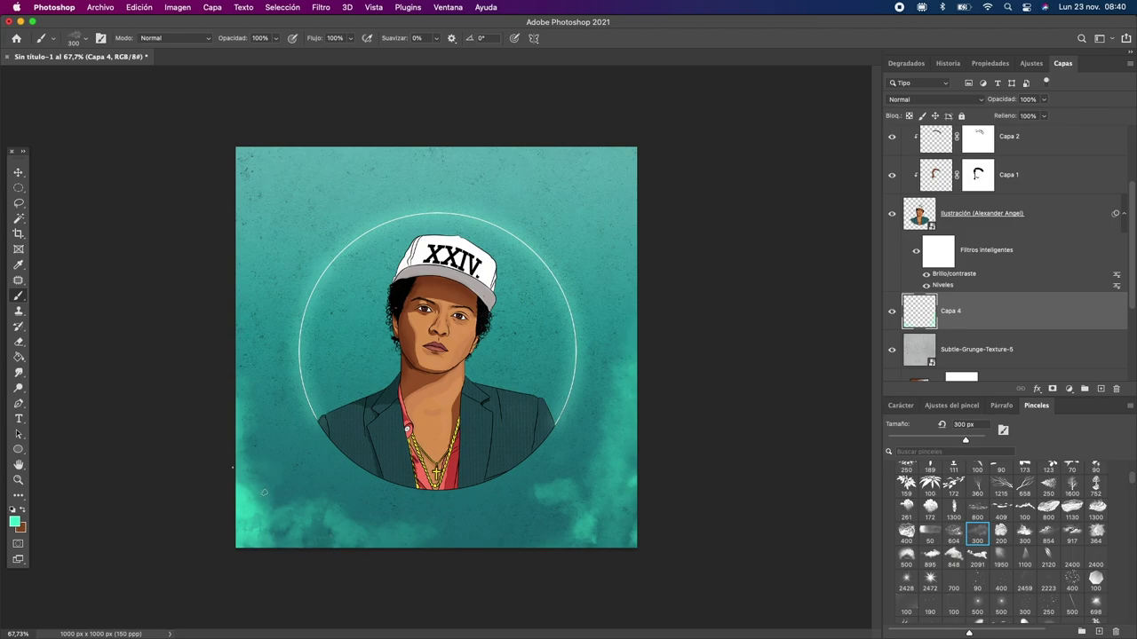
- Try other cloud brush presets and settle on a splash brush
left_click(987, 556)
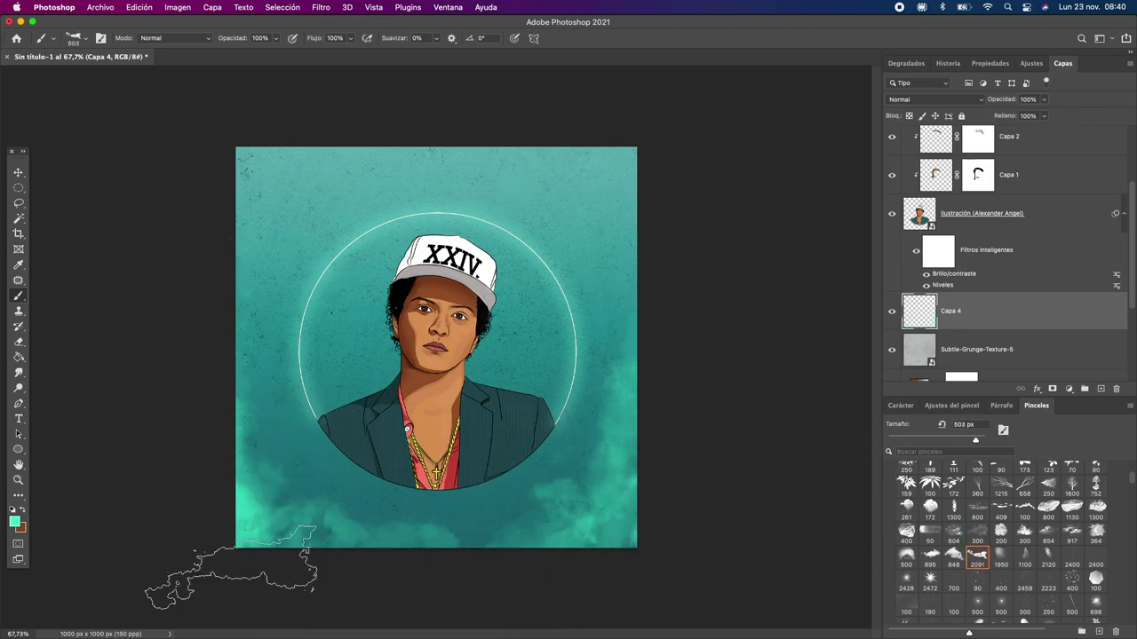
scroll(1005, 546, "down", 3)
scroll(1075, 524, "up", 2)
left_click(1096, 582)
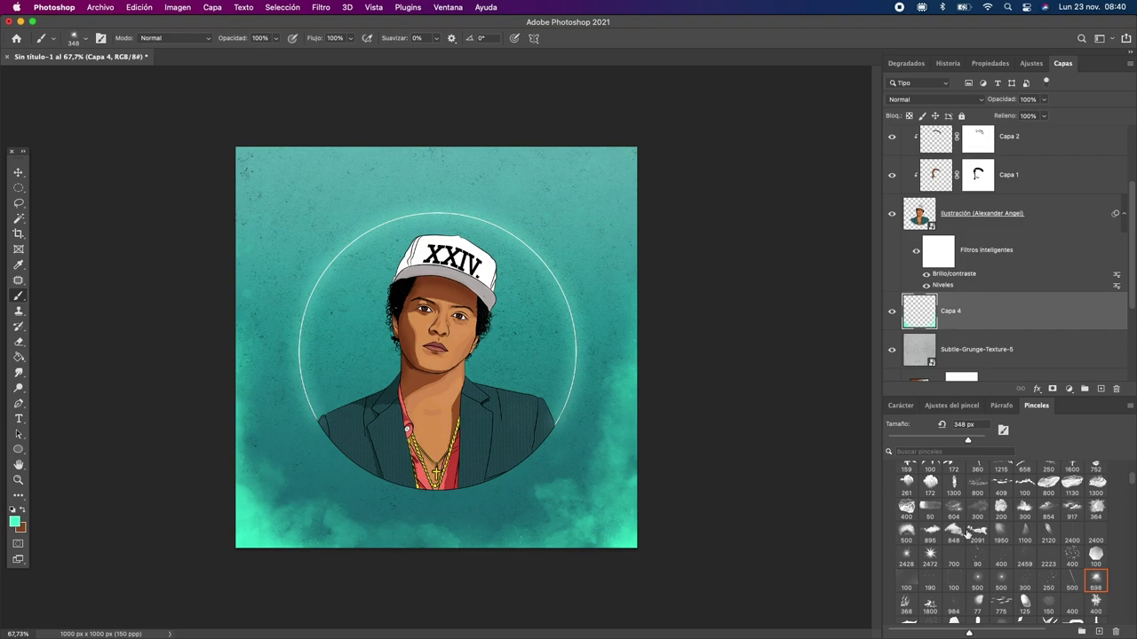
scroll(977, 547, "down", 2)
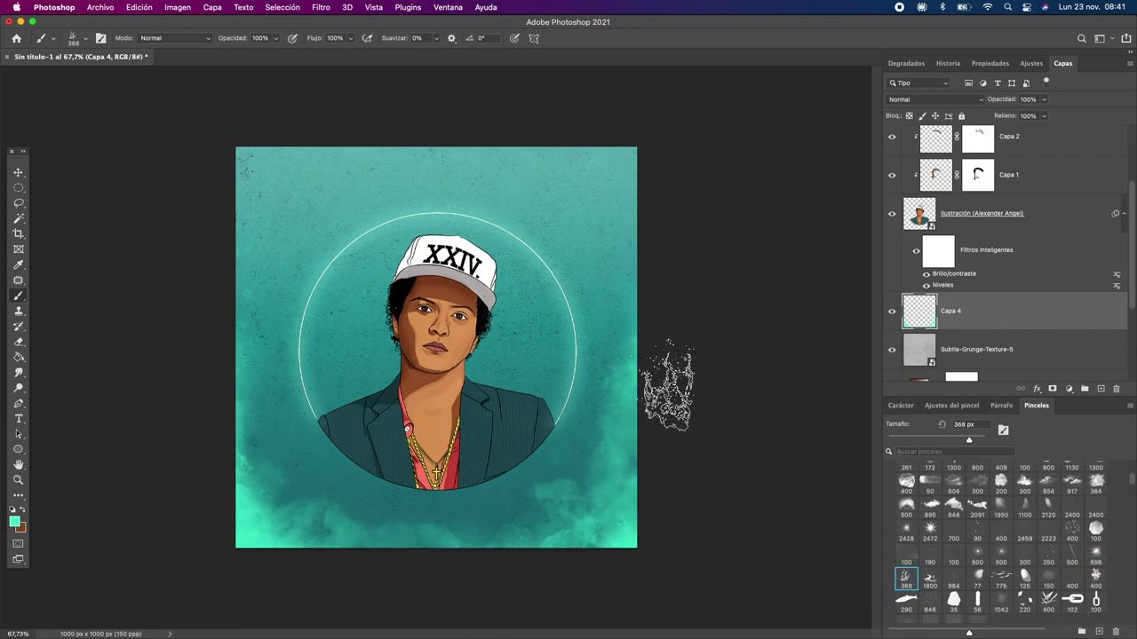
scroll(947, 515, "down", 5)
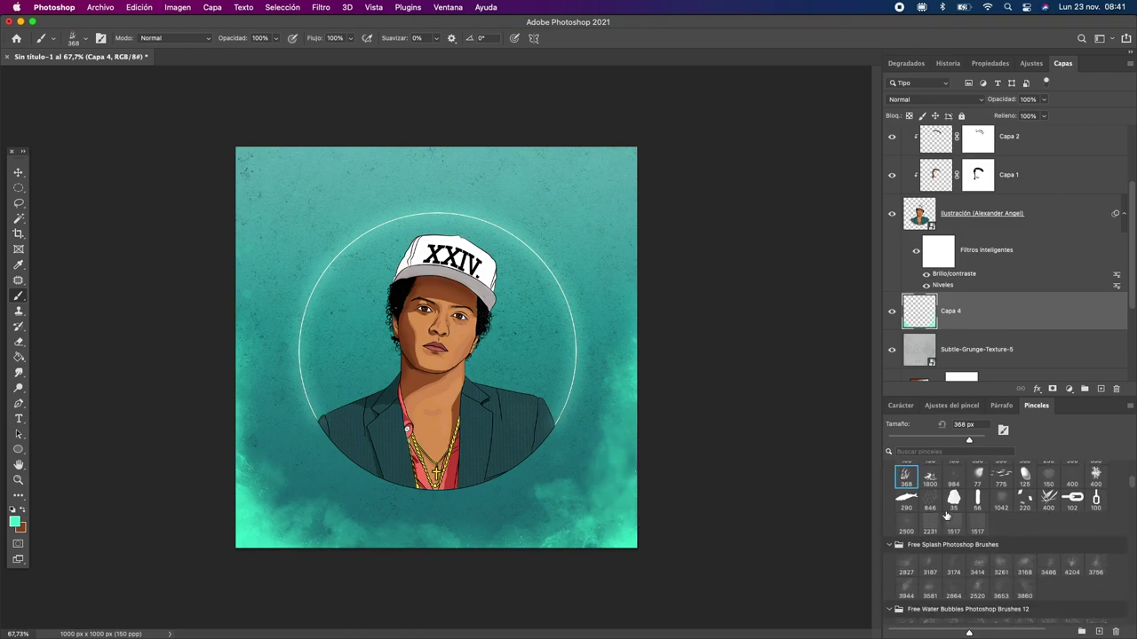
scroll(946, 515, "down", 1)
left_click(977, 533)
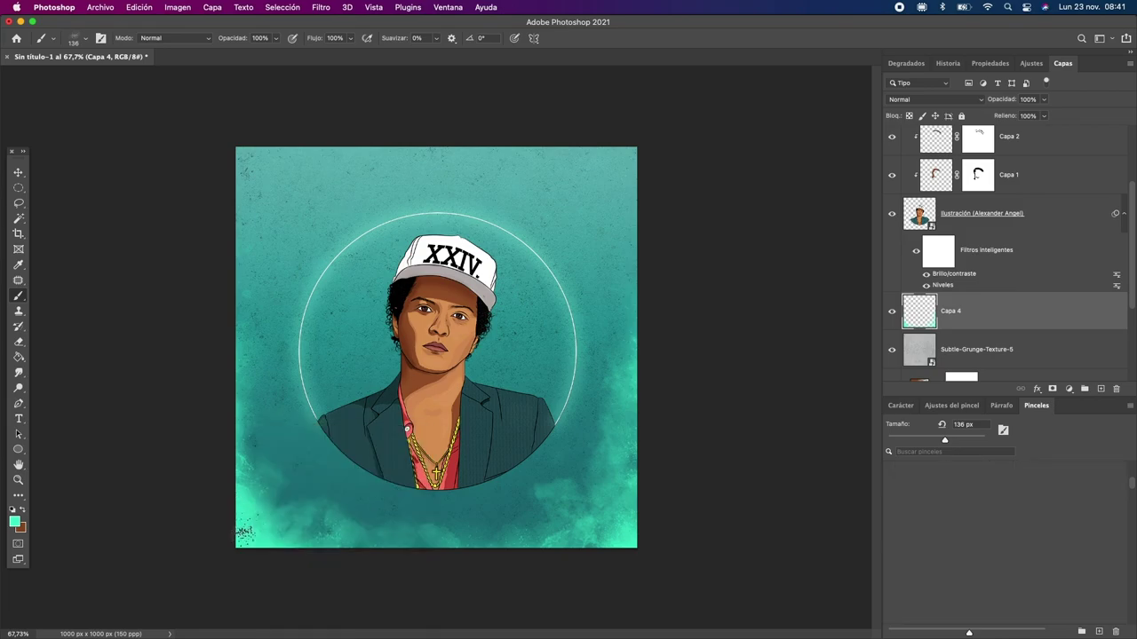
- Try rotating the splash texture 180°, then undo to keep the splash at the bottom
key("v")
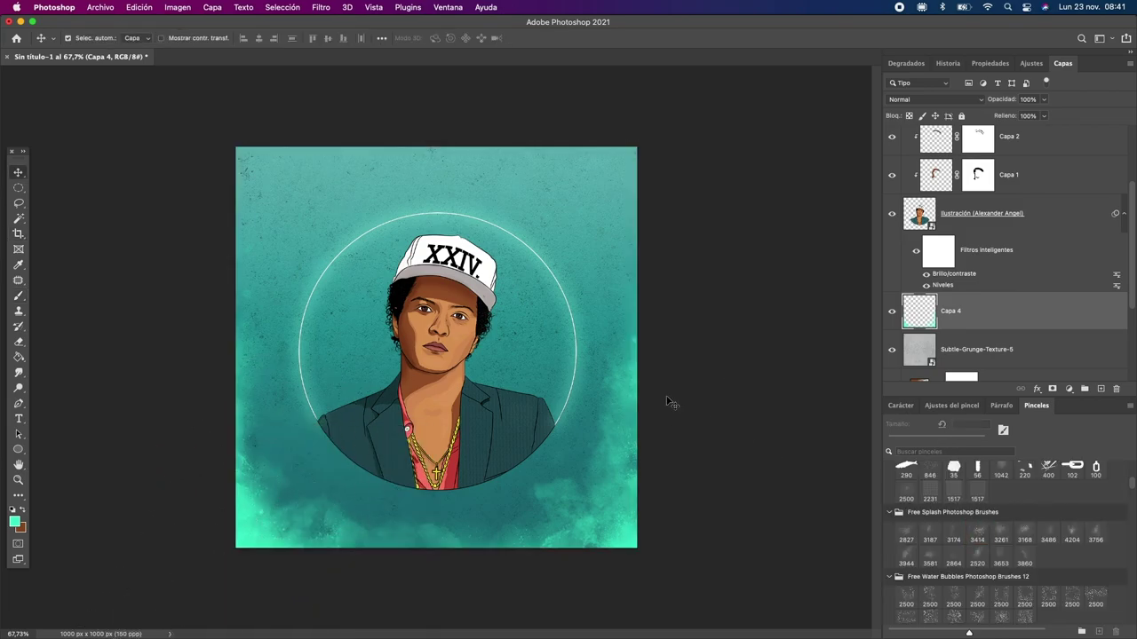
key("ctrl+t")
left_click_drag(647, 208, 609, 166)
key("Return")
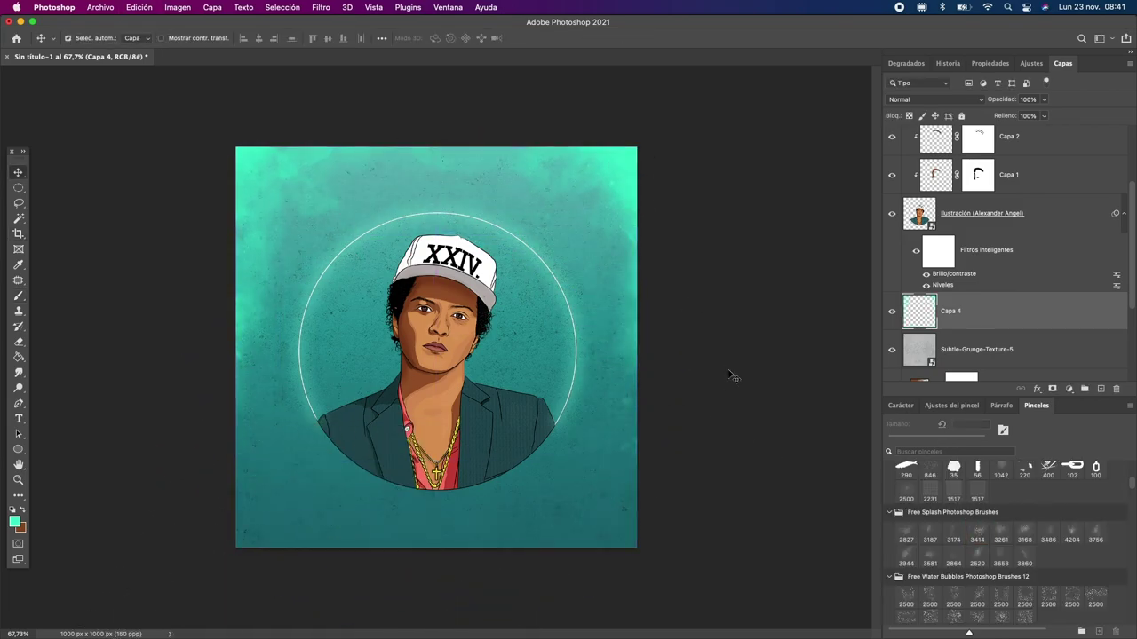
key("ctrl+z")
- Set the cyan splash layer Capa 4 to Luz intensa at about 79% opacity
left_click(969, 99)
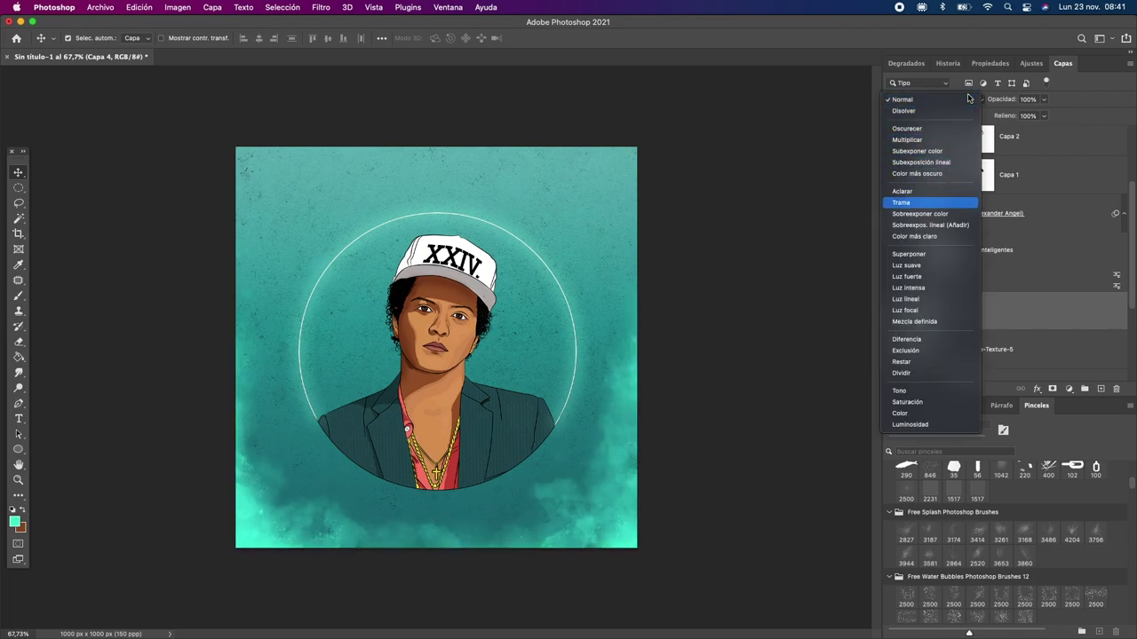
key("Down")
key("Down")
key("Down")
key("Down")
key("Down")
key("Down")
key("Down")
key("Down")
key("Down")
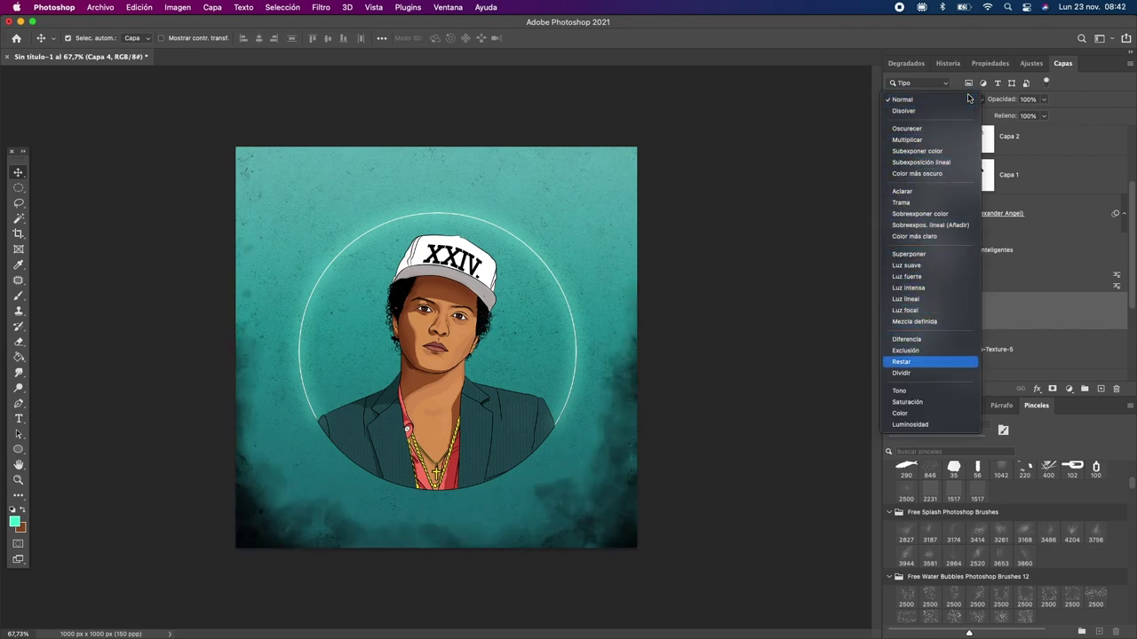
key("Down")
key("Down")
key("Down")
key("Down")
key("Up")
key("Up")
key("Up")
key("Up")
key("Up")
key("Up")
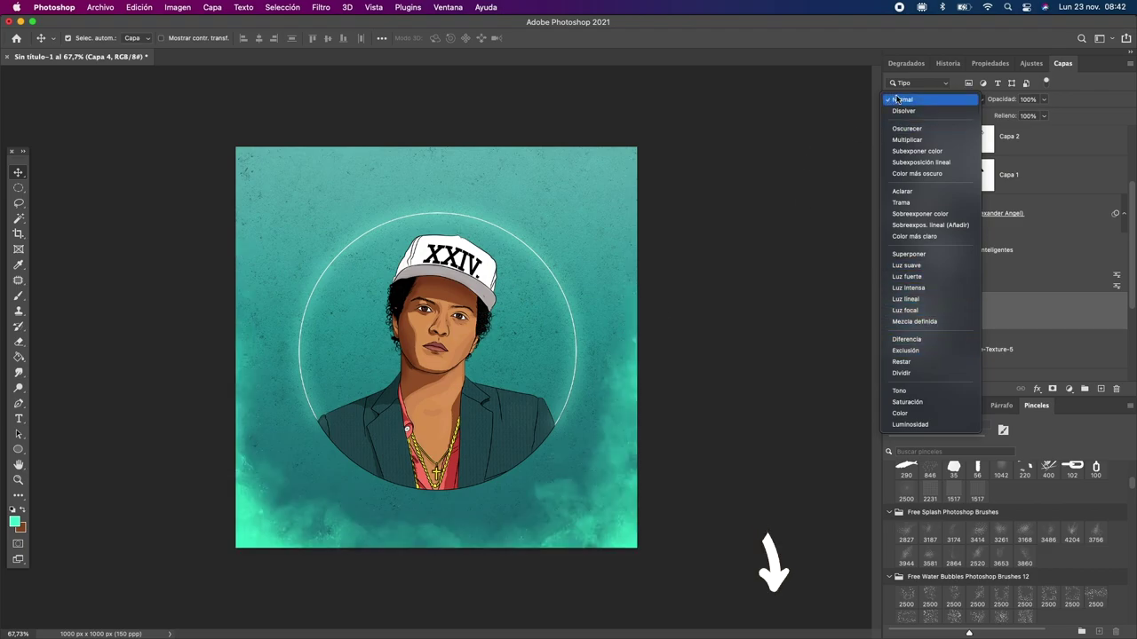
key("Down")
key("Return")
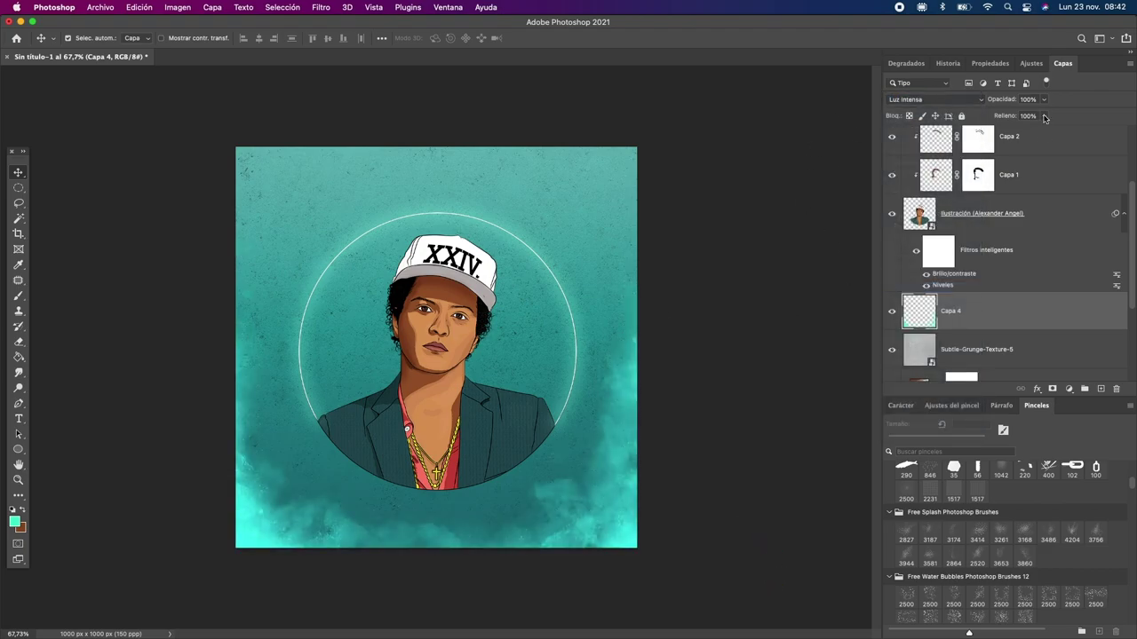
left_click(1044, 99)
left_click_drag(1046, 114, 1033, 115)
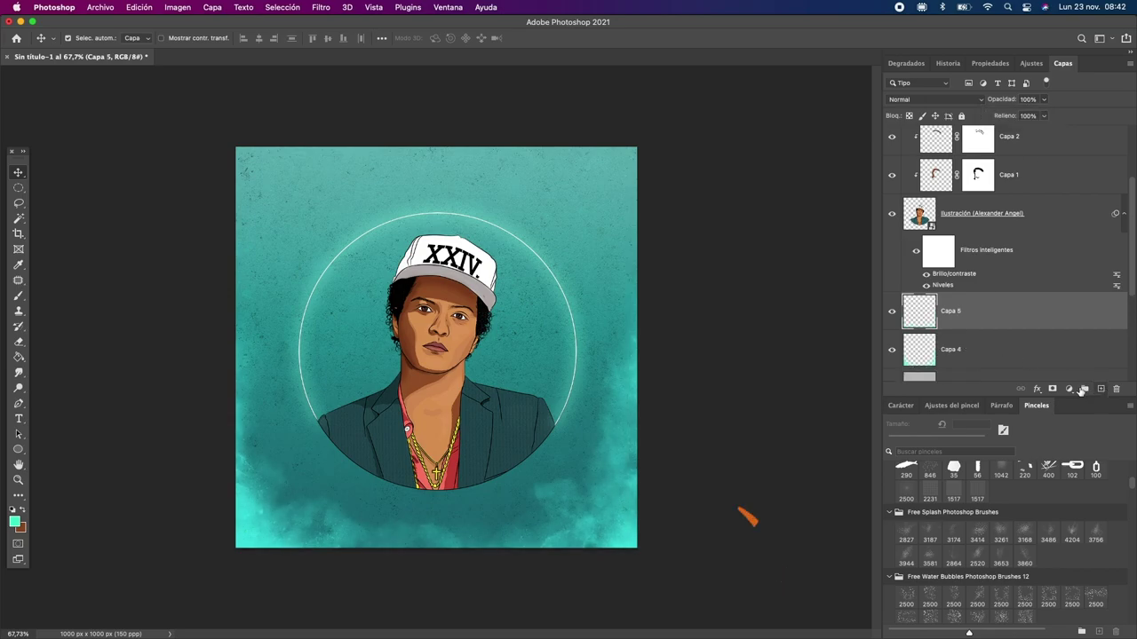
- Set the foreground colour to dark teal
key("x")
left_click(15, 522)
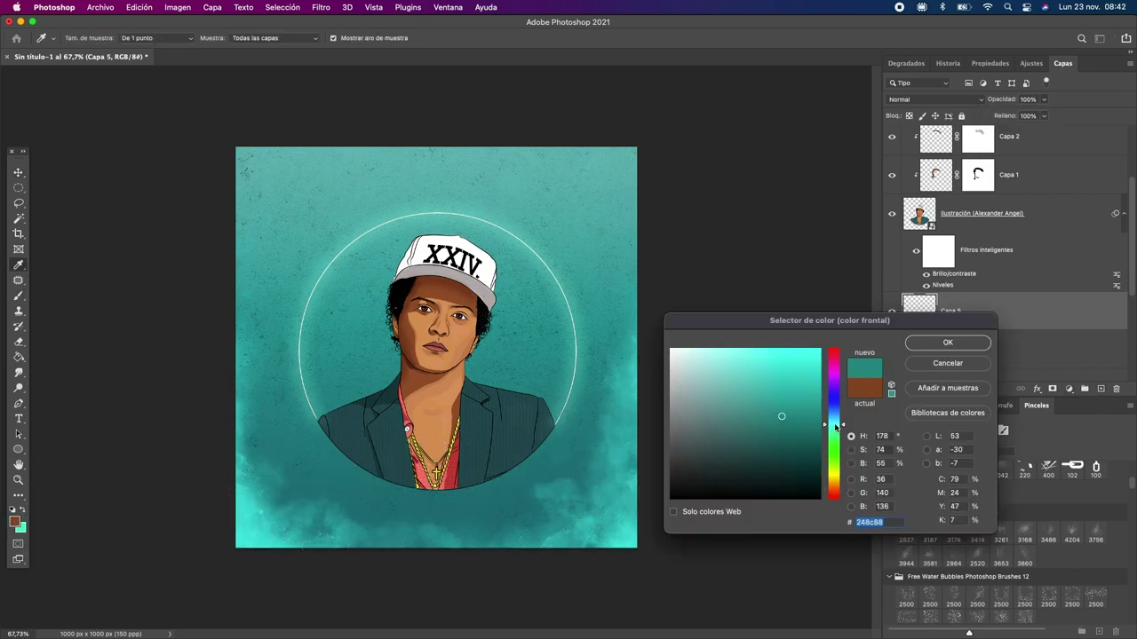
left_click(914, 345)
- Pick a large textured brush preset and brush dark-teal texture onto Capa 5
scroll(991, 551, "down", 2)
scroll(991, 551, "down", 3)
scroll(991, 551, "down", 2)
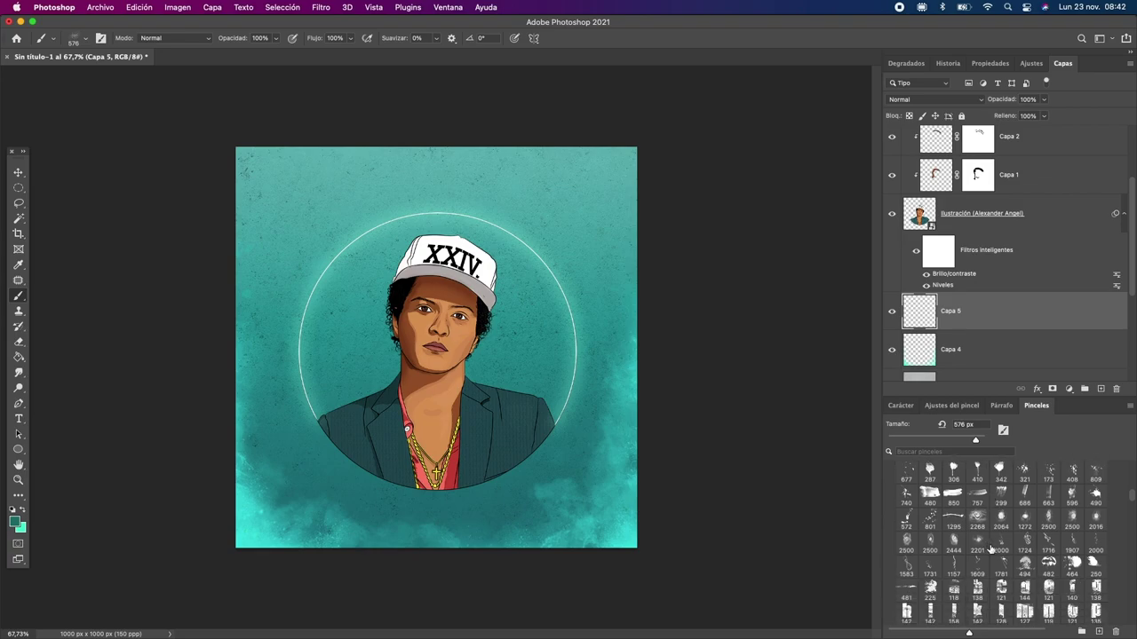
scroll(991, 551, "down", 3)
scroll(995, 553, "down", 3)
scroll(1003, 556, "down", 3)
scroll(1017, 561, "down", 2)
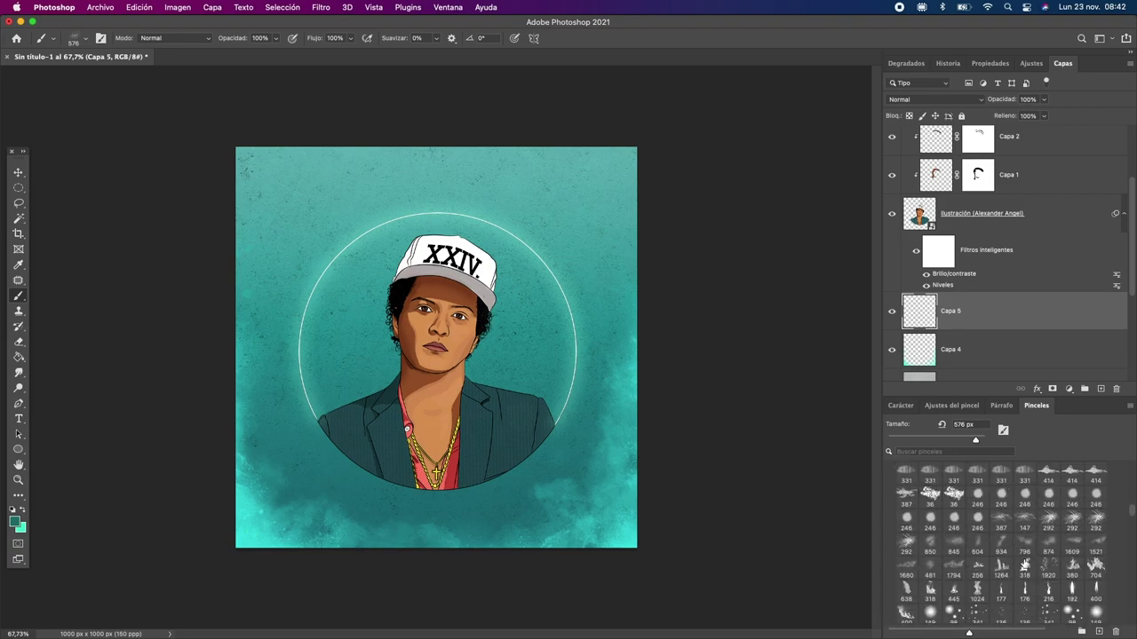
scroll(1021, 560, "down", 3)
scroll(1013, 551, "down", 3)
scroll(1003, 542, "down", 3)
scroll(993, 532, "down", 3)
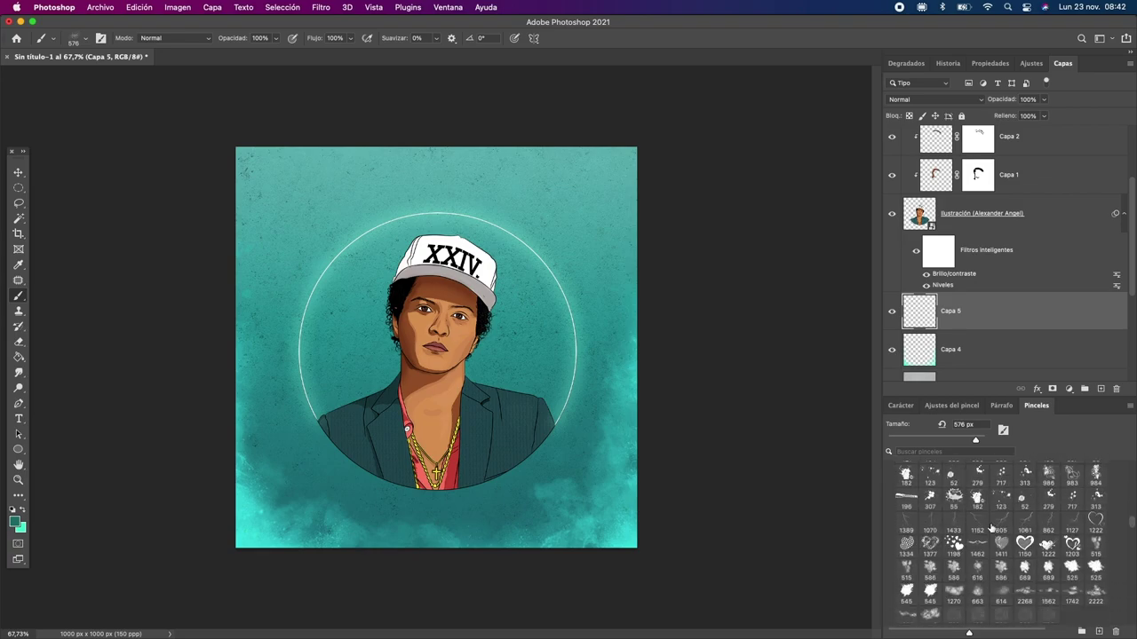
scroll(991, 527, "down", 2)
left_click(953, 525)
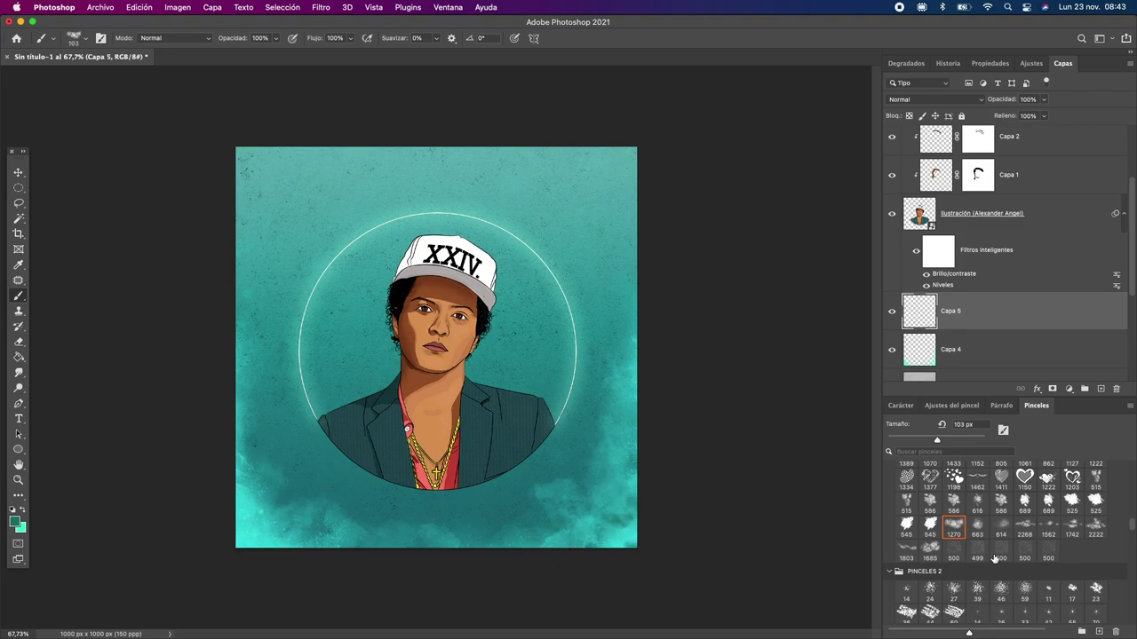
scroll(994, 557, "down", 3)
scroll(995, 551, "down", 4)
left_click(906, 553)
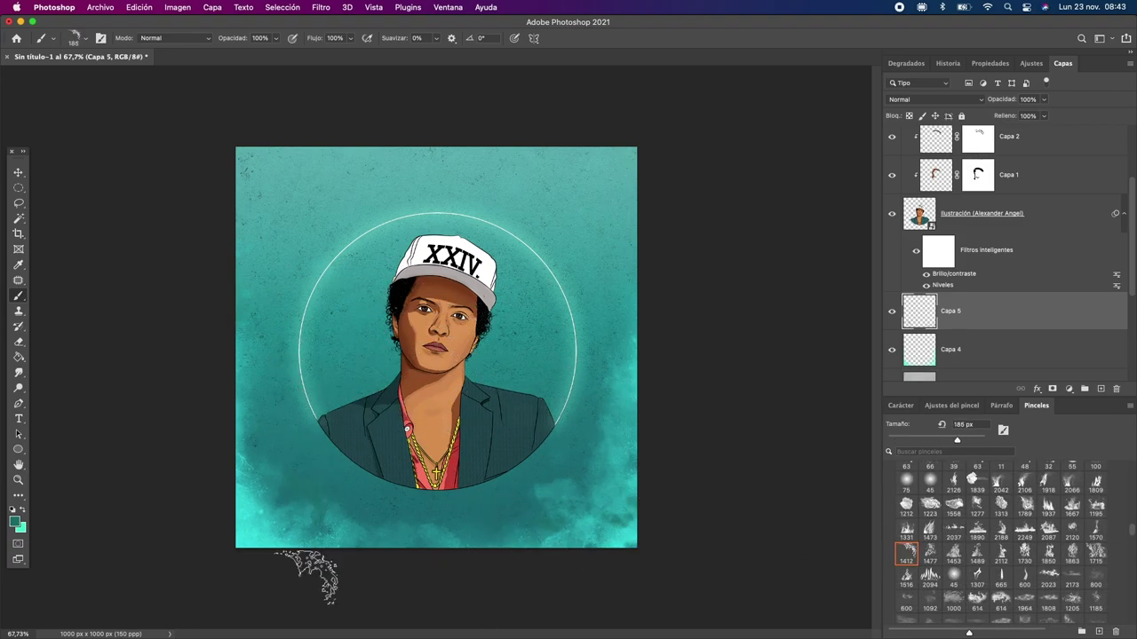
mouse_move(305, 578)
left_mouse_down()
mouse_move(328, 515)
mouse_move(388, 191)
left_mouse_up()
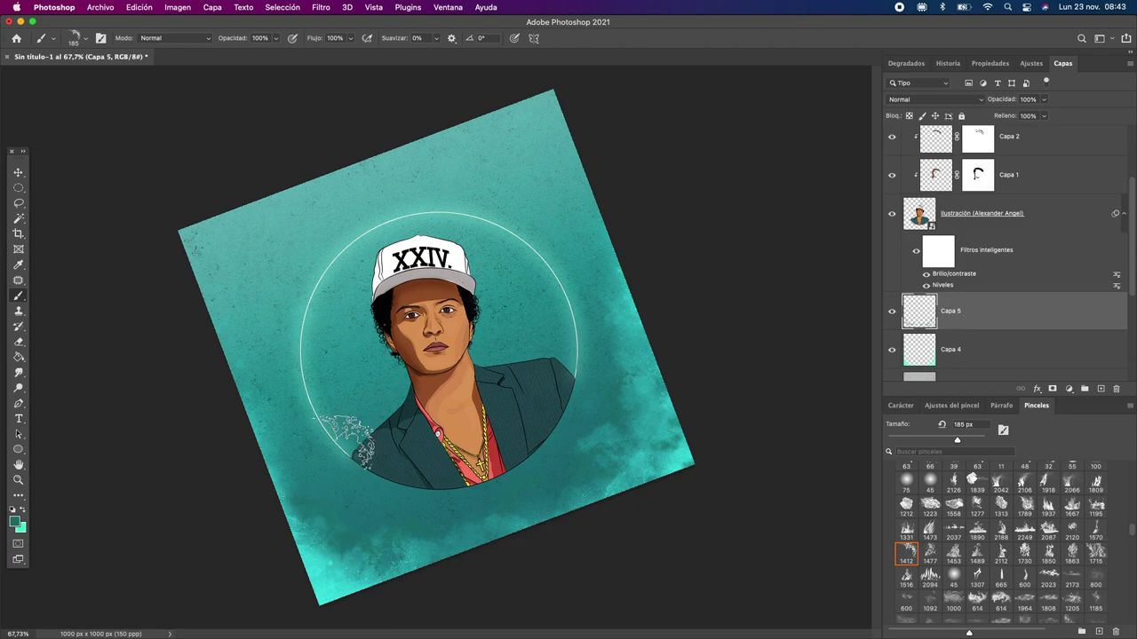
- Set the new texture layer to Luminosidad blending
key("Escape")
key("v")
left_click(937, 100)
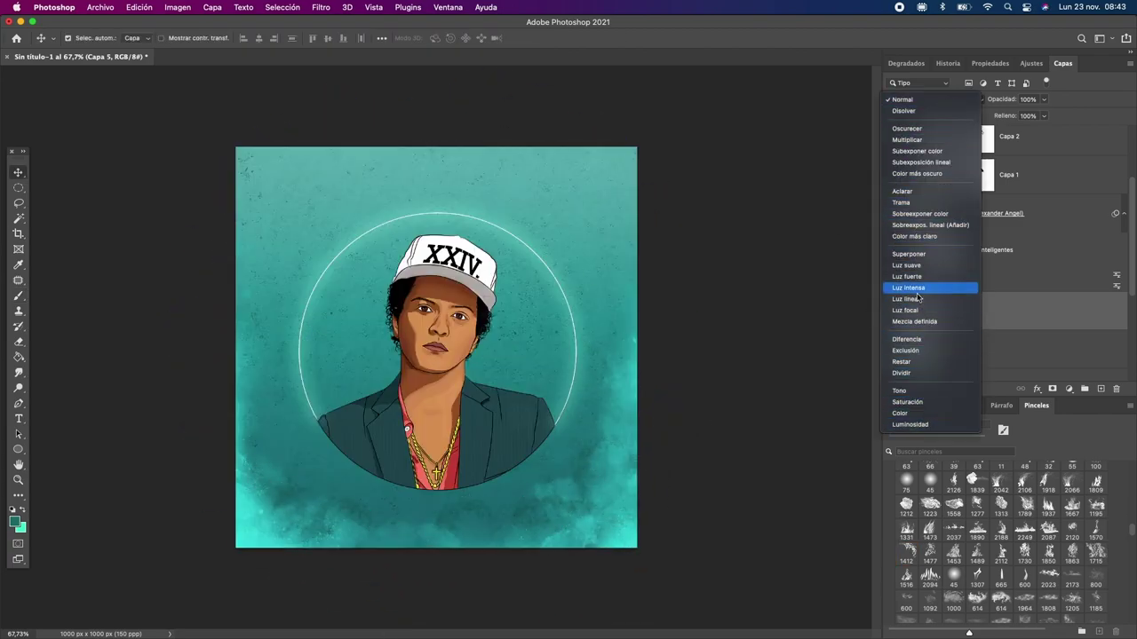
left_click(924, 425)
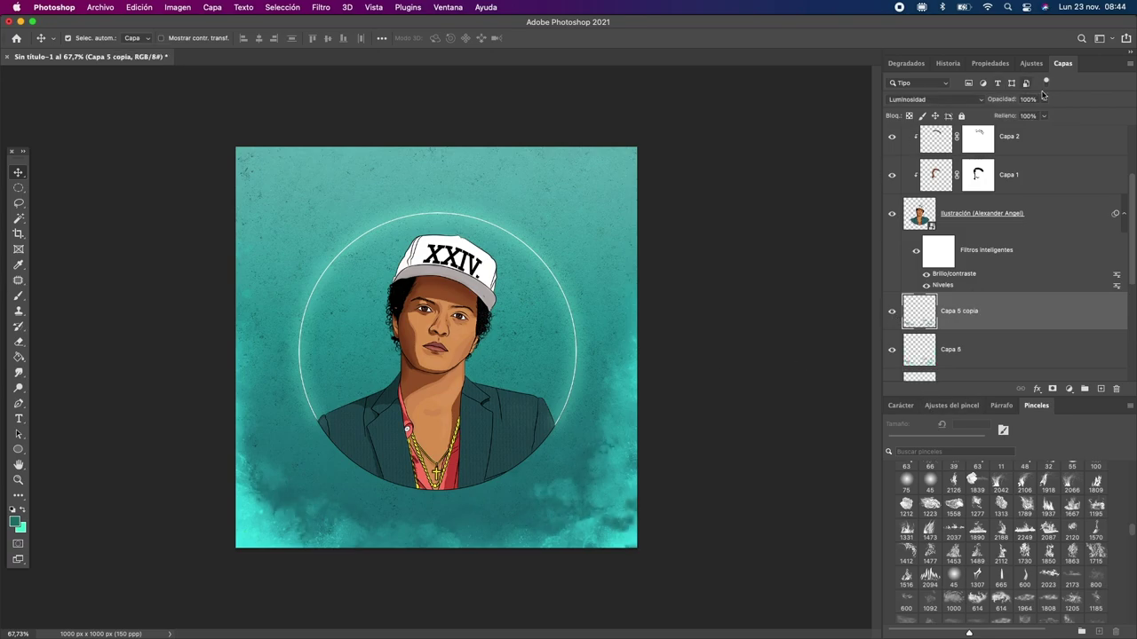
- Try deleting the original Capa 5, undo it, and keep Capa 5 copia in Luminosidad
left_click(989, 326)
key("BackSpace")
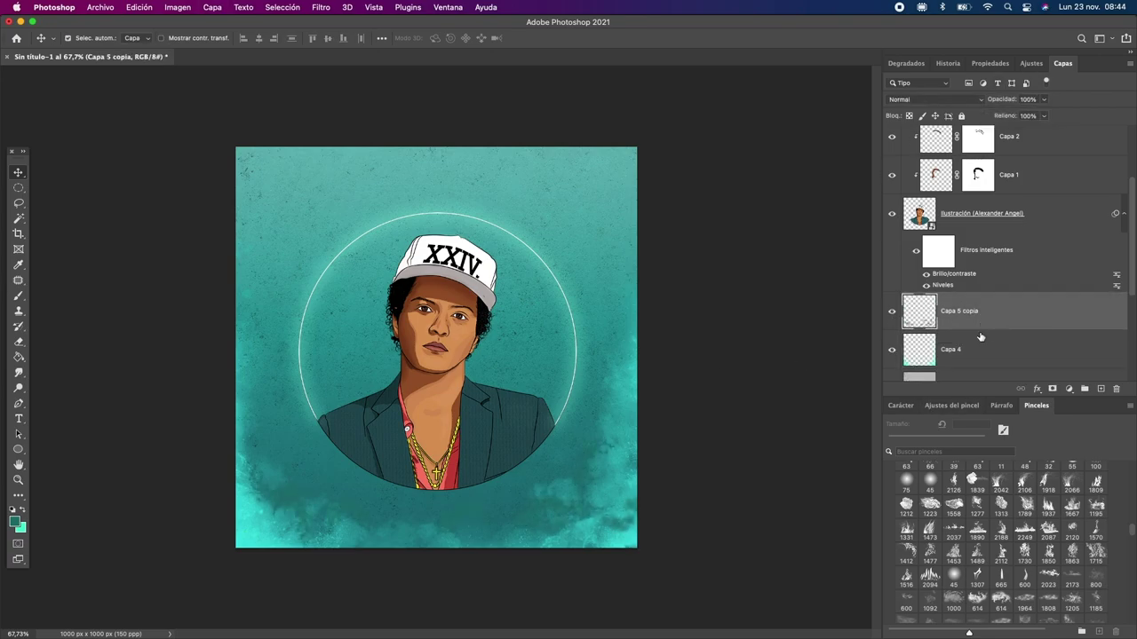
key("super+z")
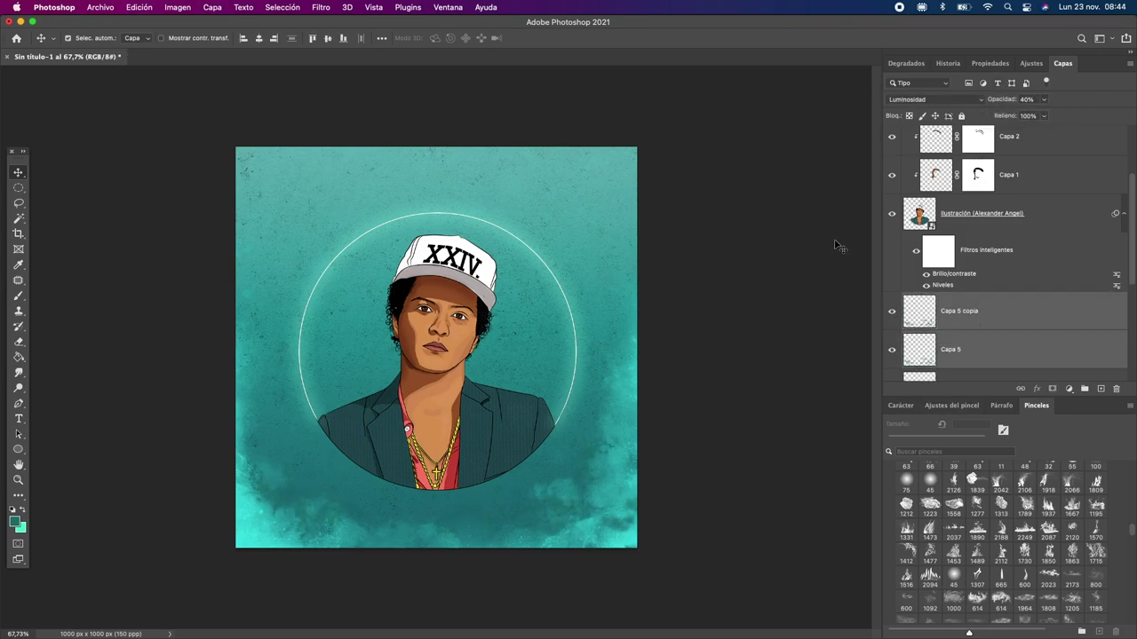
left_click(977, 311)
left_click(933, 99)
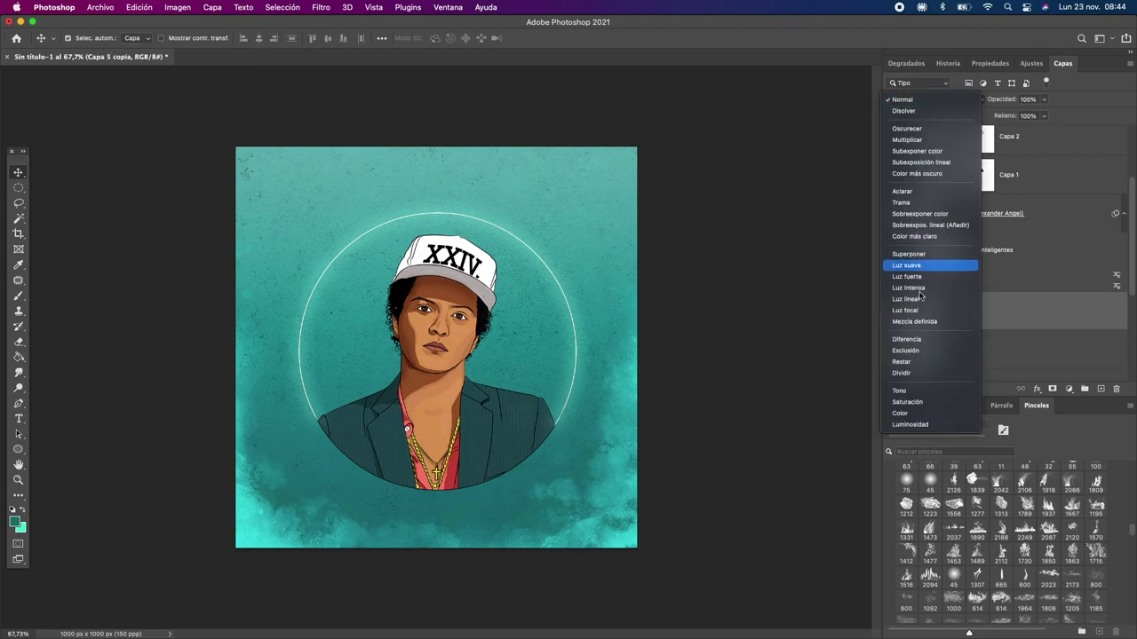
left_click(882, 423)
- Stamp sunshine light rays at the canvas top-left
key("b")
left_click(382, 267)
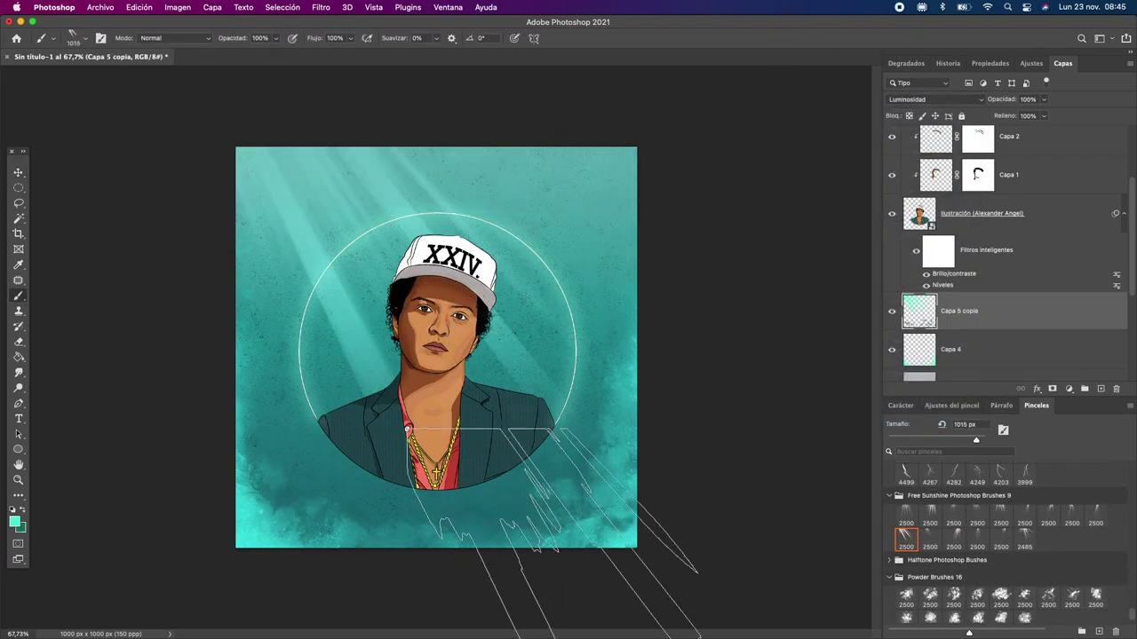
key("super+z")
- Set the rays layer to Trama blending at 24% opacity
left_click(121, 101)
key("v")
left_click(933, 99)
left_click(933, 199)
mouse_move(1044, 99)
left_mouse_down()
mouse_move(1003, 115)
mouse_move(1009, 149)
left_mouse_up()
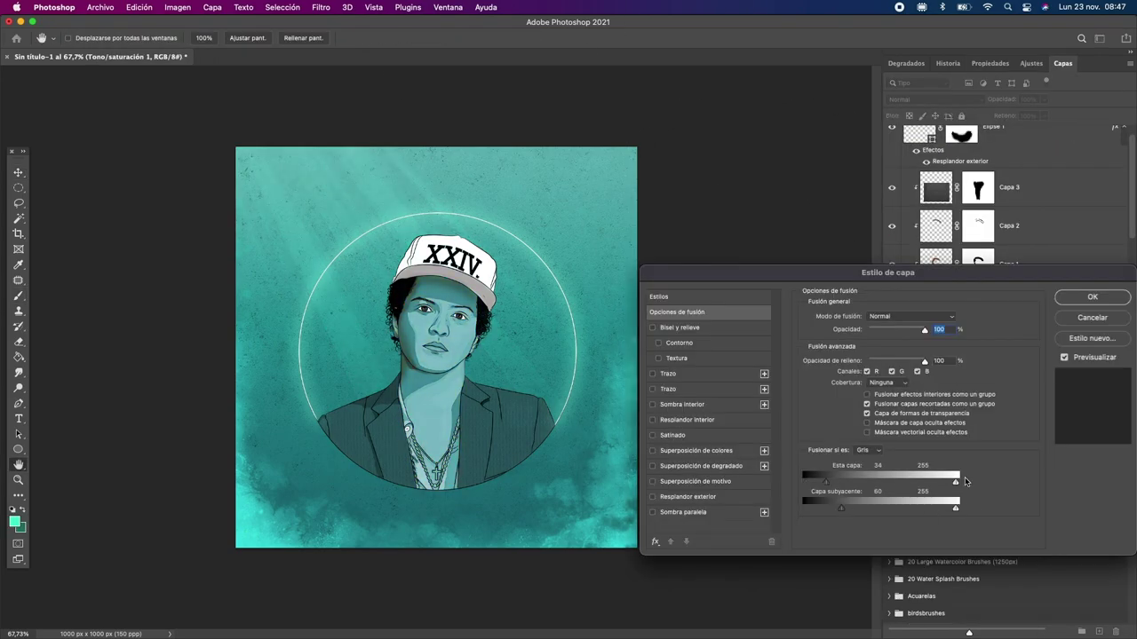
scroll(355, 364, "up", 5)
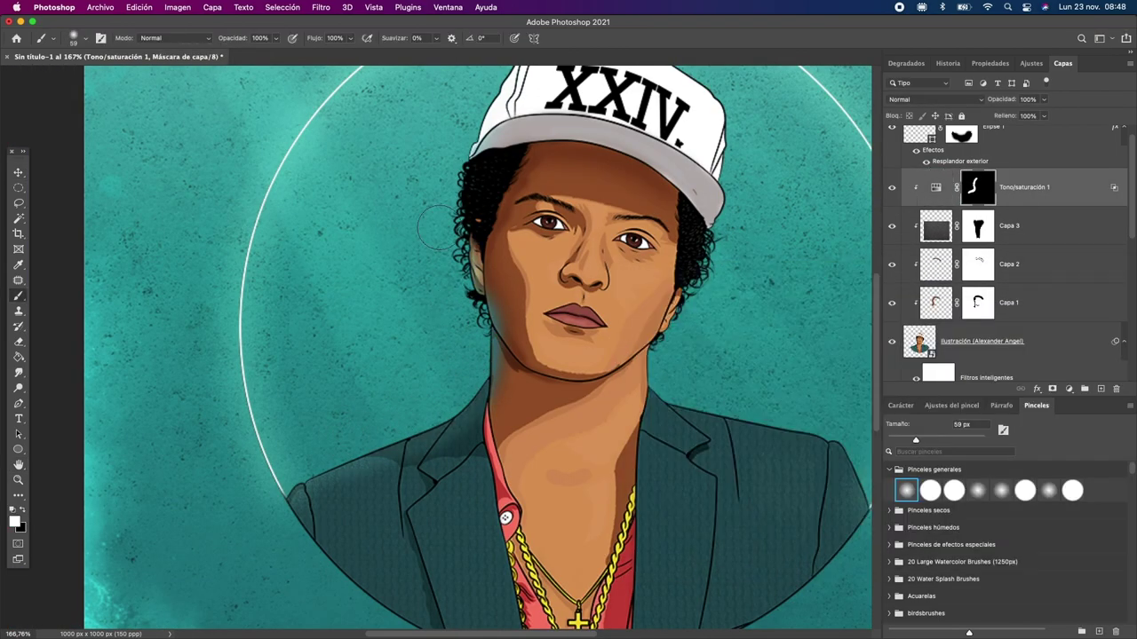
- Choose a small soft round brush, trying 12 px before settling on 5 px
right_click(490, 266)
double_click(563, 394)
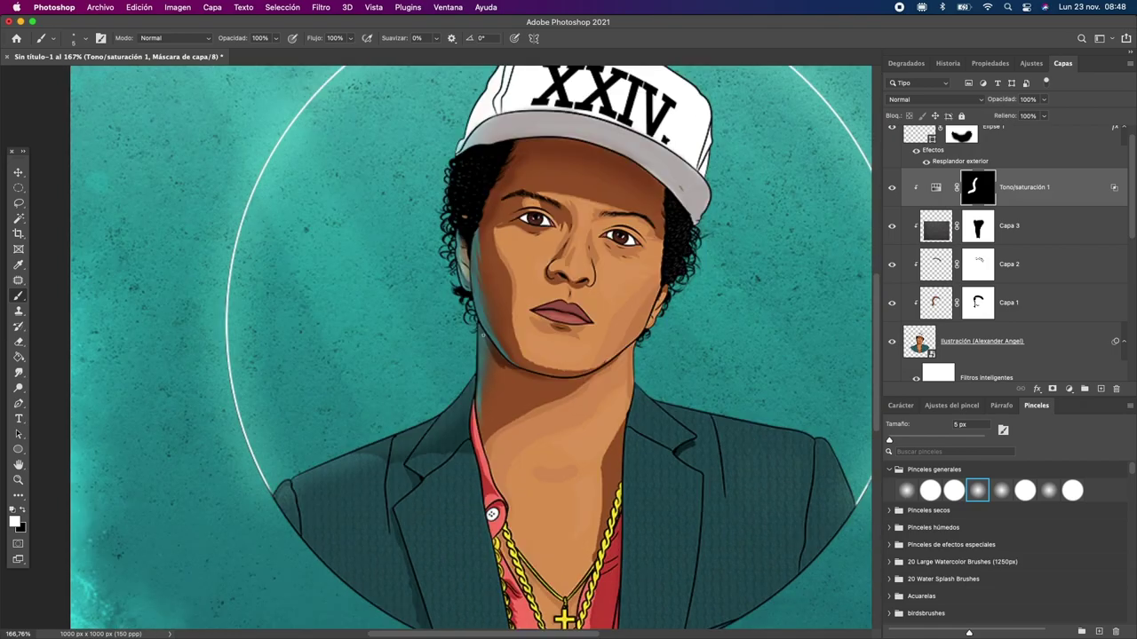
scroll(477, 296, "down", 2)
left_click_drag(418, 431, 424, 430)
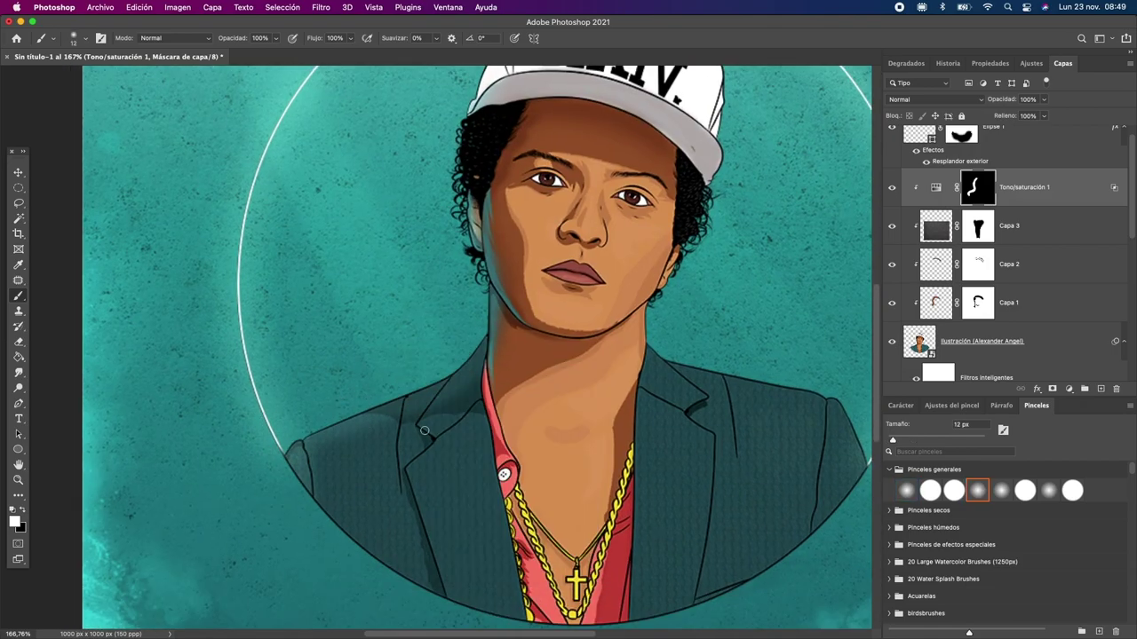
scroll(397, 424, "up", 3)
key("bracketleft")
key("bracketleft")
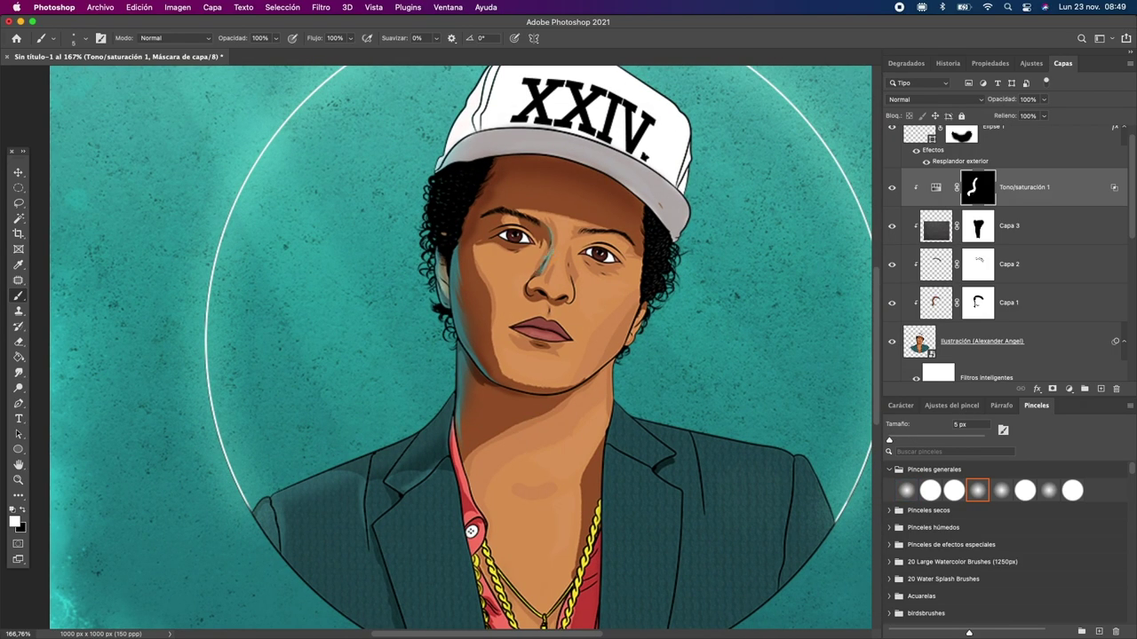
scroll(459, 347, "down", 4)
- Raise the Hue/Saturation lightness to +15, then delete the Tono/saturación 1 layer
left_click(989, 63)
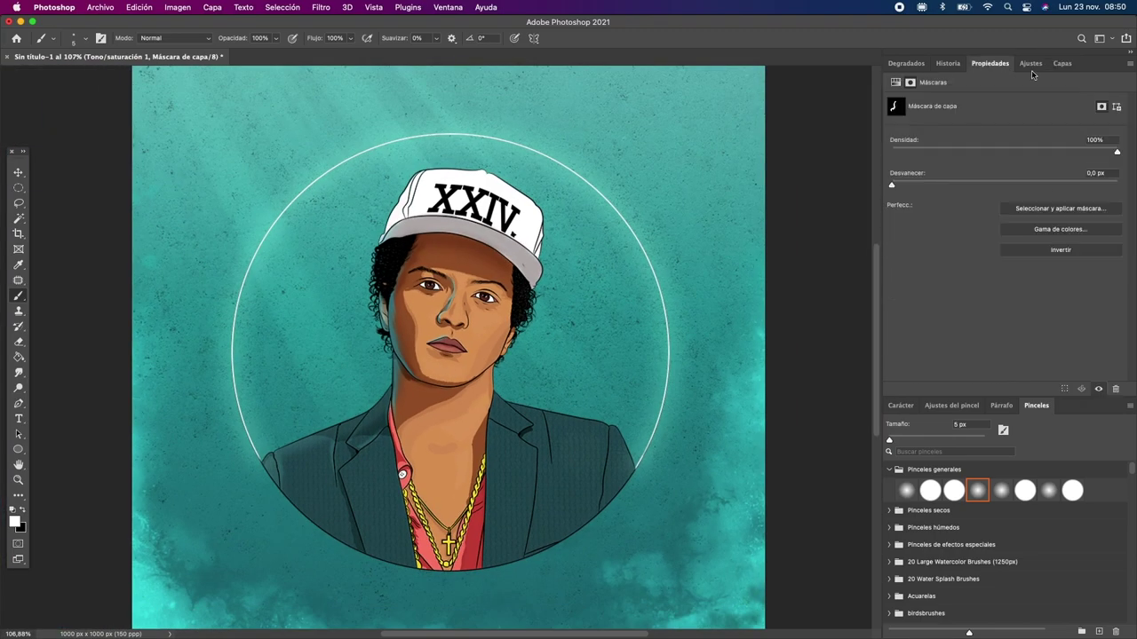
left_click_drag(1004, 189, 1021, 195)
key("F7")
scroll(728, 311, "down", 2)
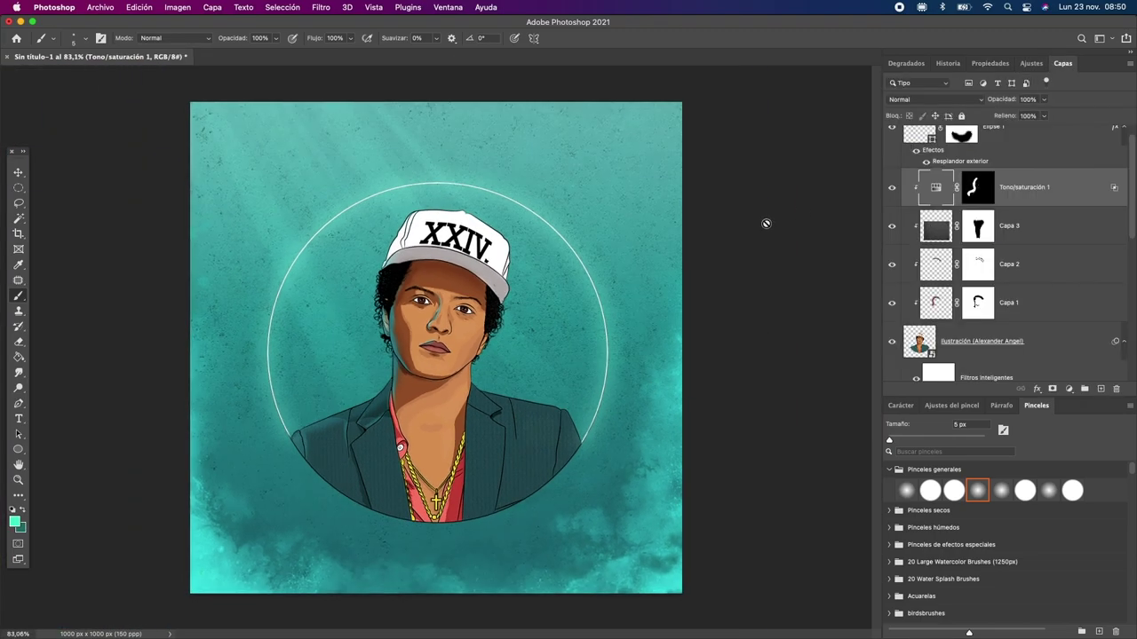
key("BackSpace")
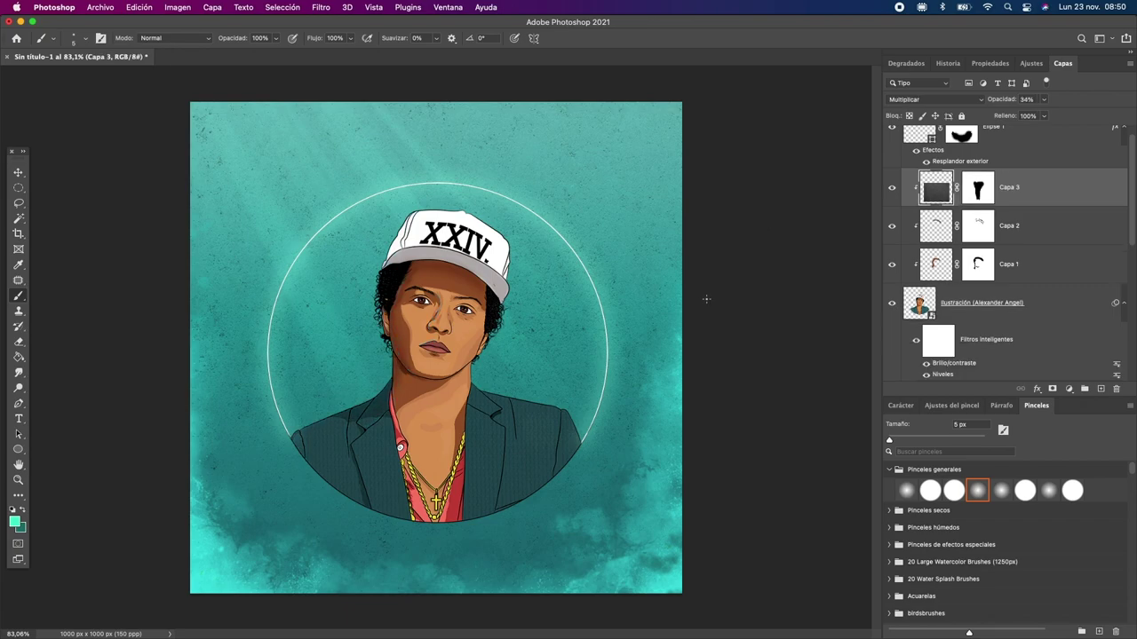
- Add a new empty layer above Capa 5 copia
key("v")
scroll(977, 257, "down", 5)
left_click(944, 257)
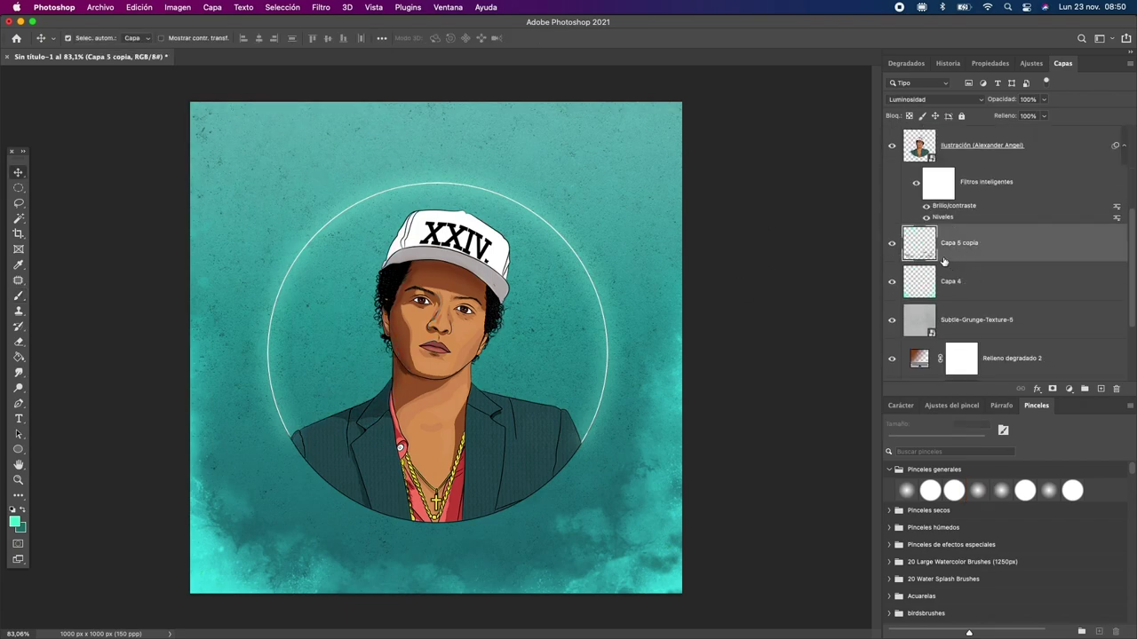
left_click(1100, 388)
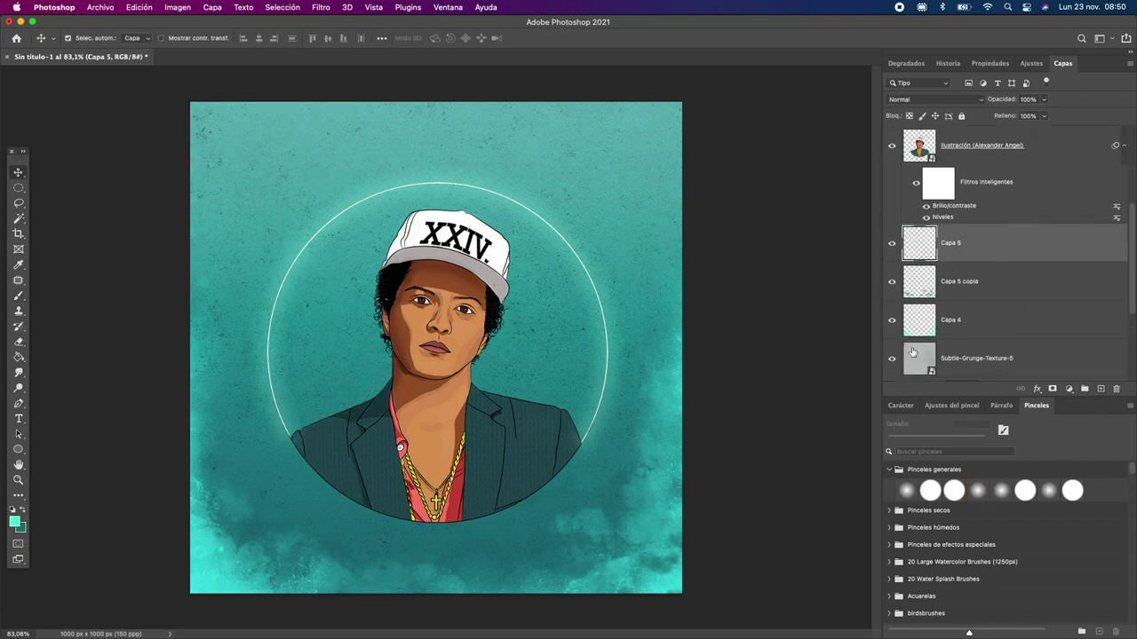
- Pick an 80 px soft round brush and view the whole portrait
key("b")
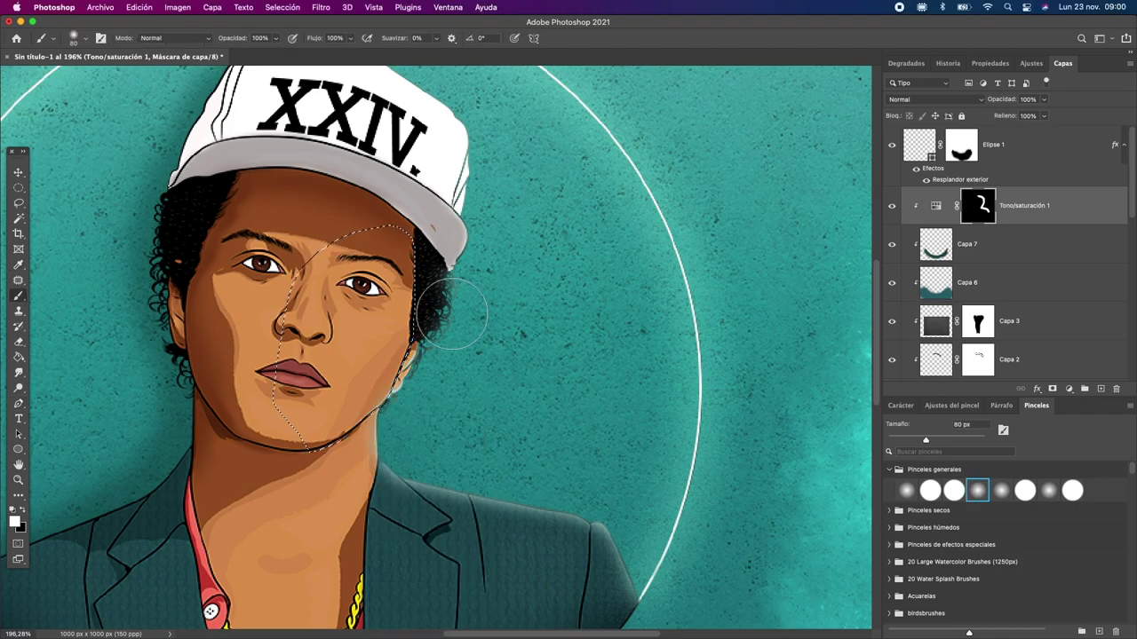
right_click(479, 410)
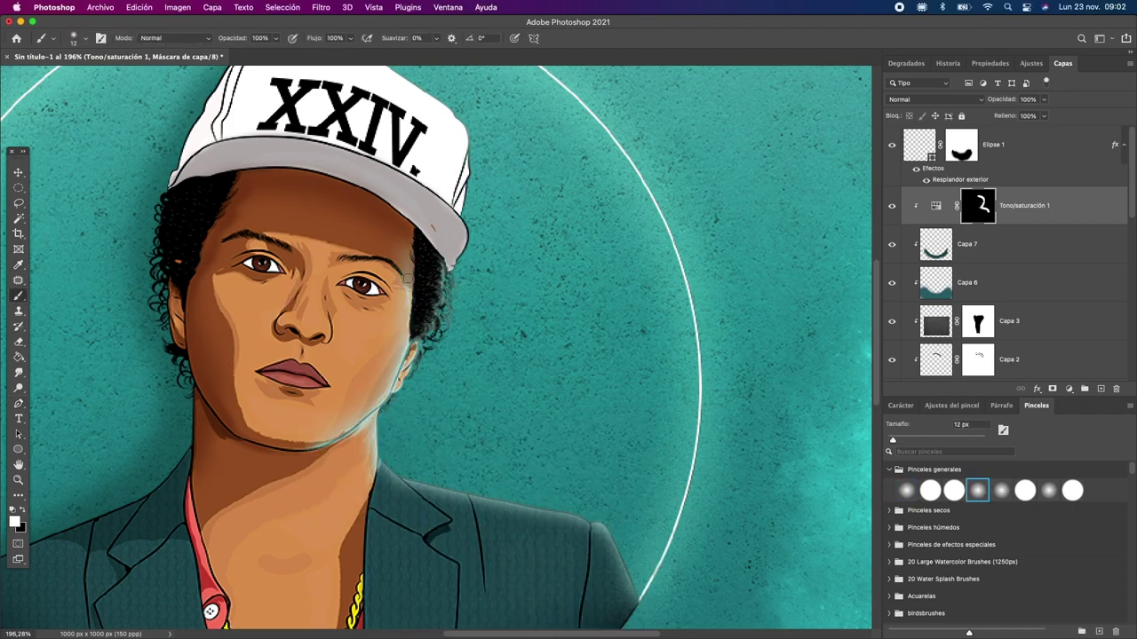
scroll(560, 481, "down", 2)
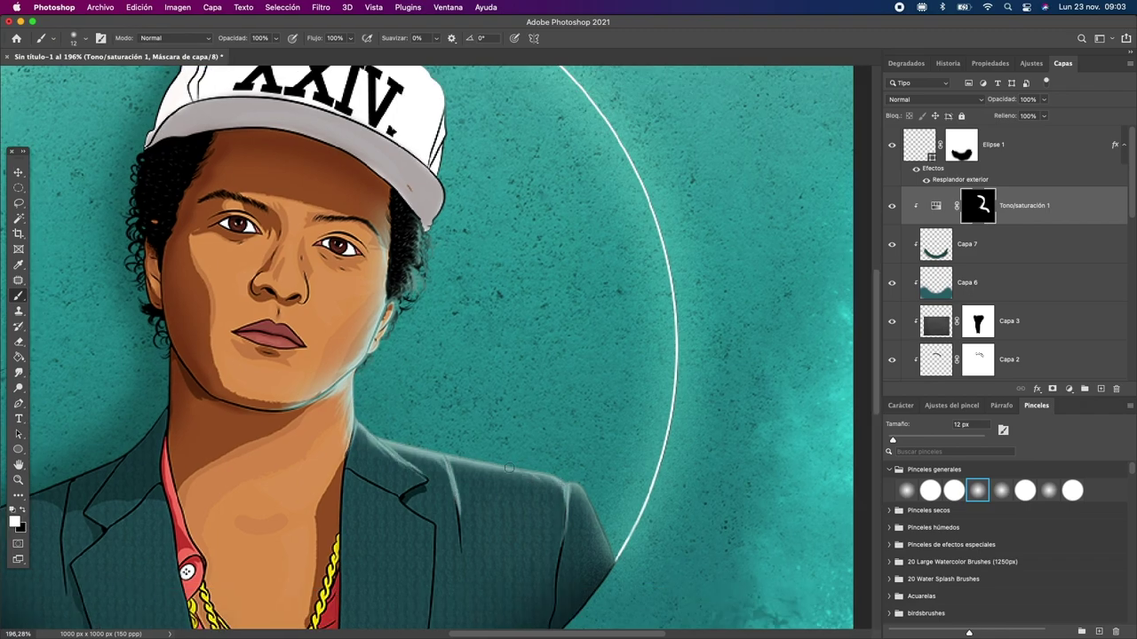
scroll(509, 468, "down", 2)
scroll(545, 476, "down", 2)
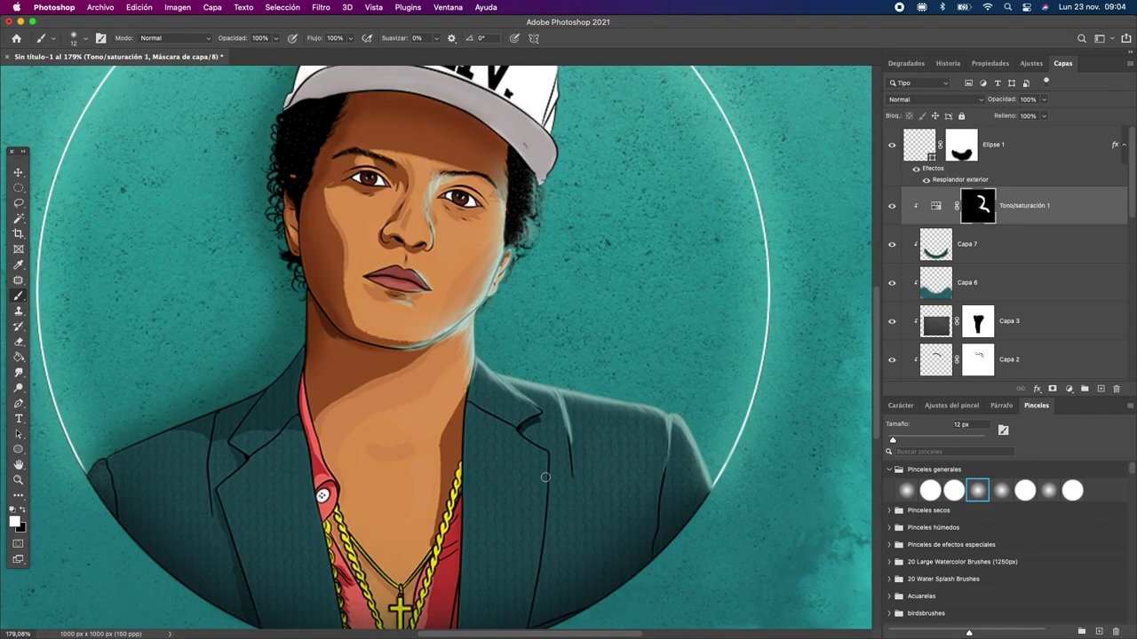
scroll(546, 476, "down", 3)
key("v")
scroll(621, 417, "down", 5)
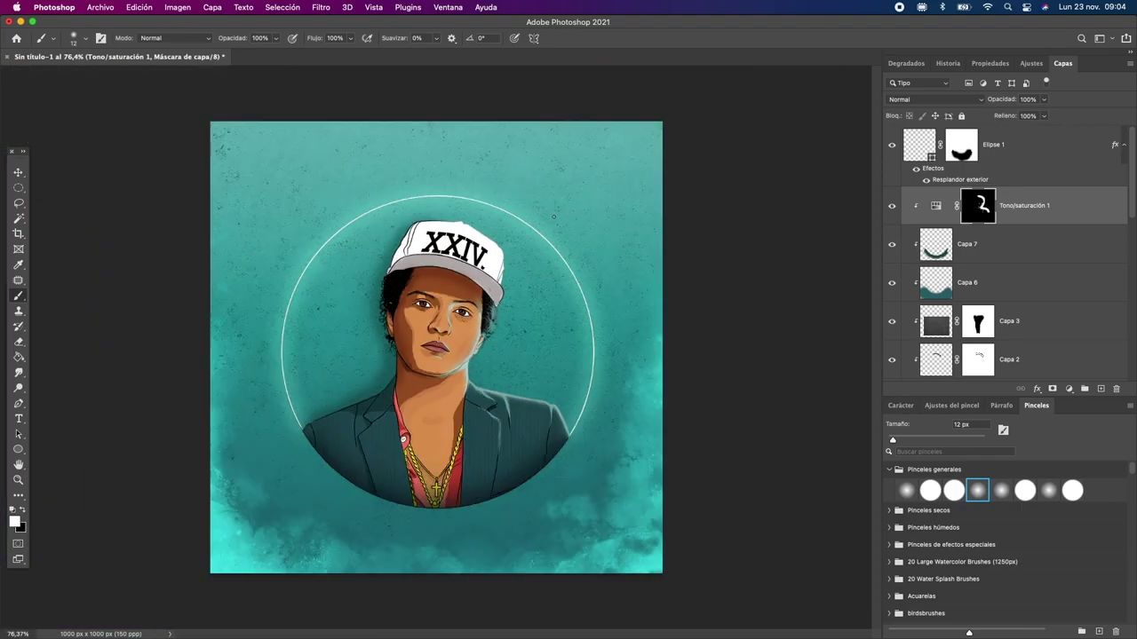
left_click(724, 369)
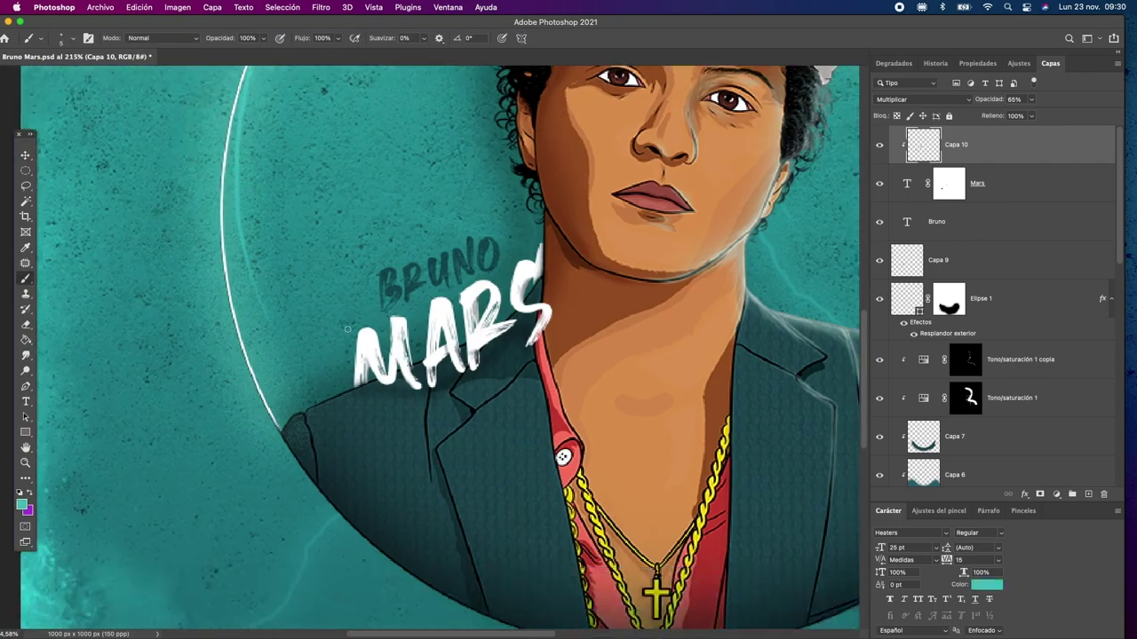
- Paint a mint-teal stroke down the left side of the MARS lettering
left_click_drag(358, 329, 355, 381)
scroll(468, 322, "up", 2)
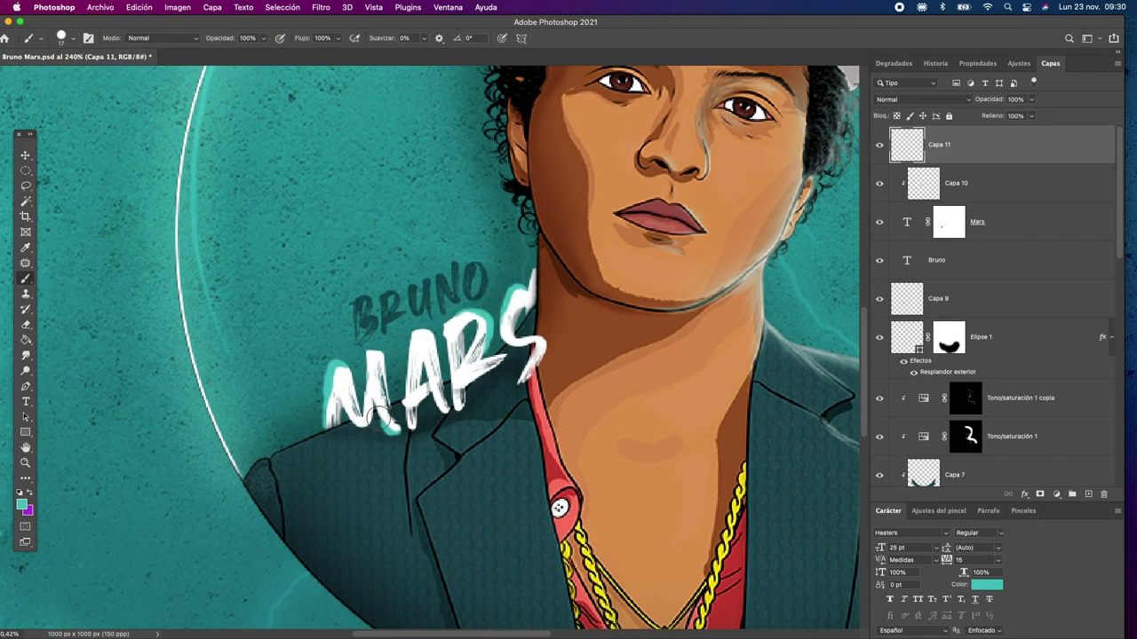
left_click(320, 7)
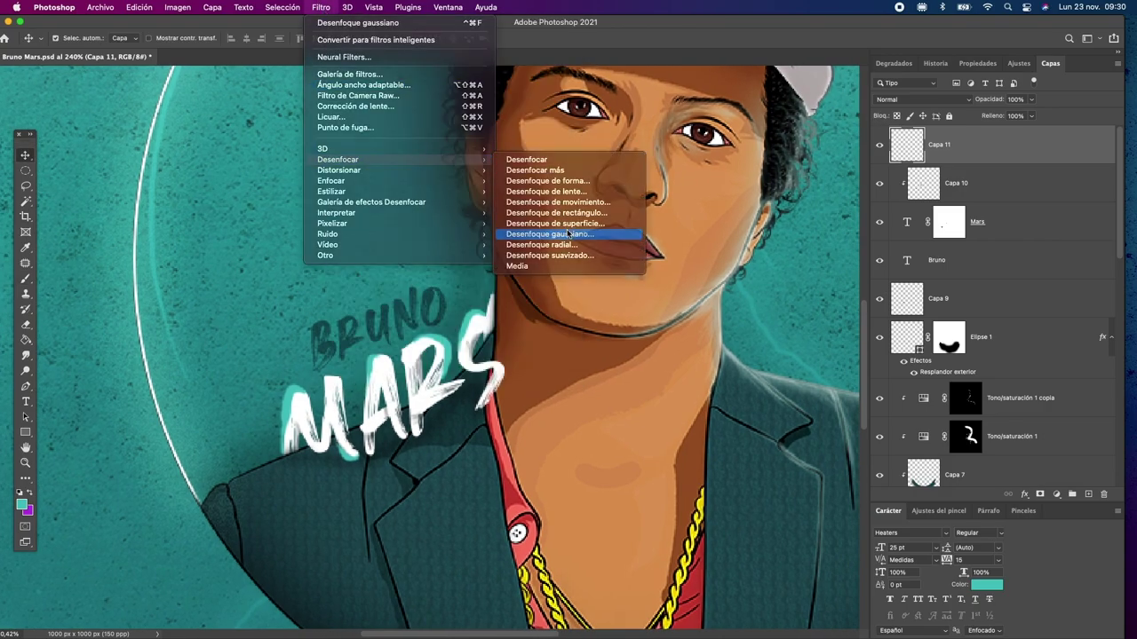
- Gaussian-blur the teal strokes and preview layer blend modes
left_click(569, 233)
key("Return")
left_click(942, 99)
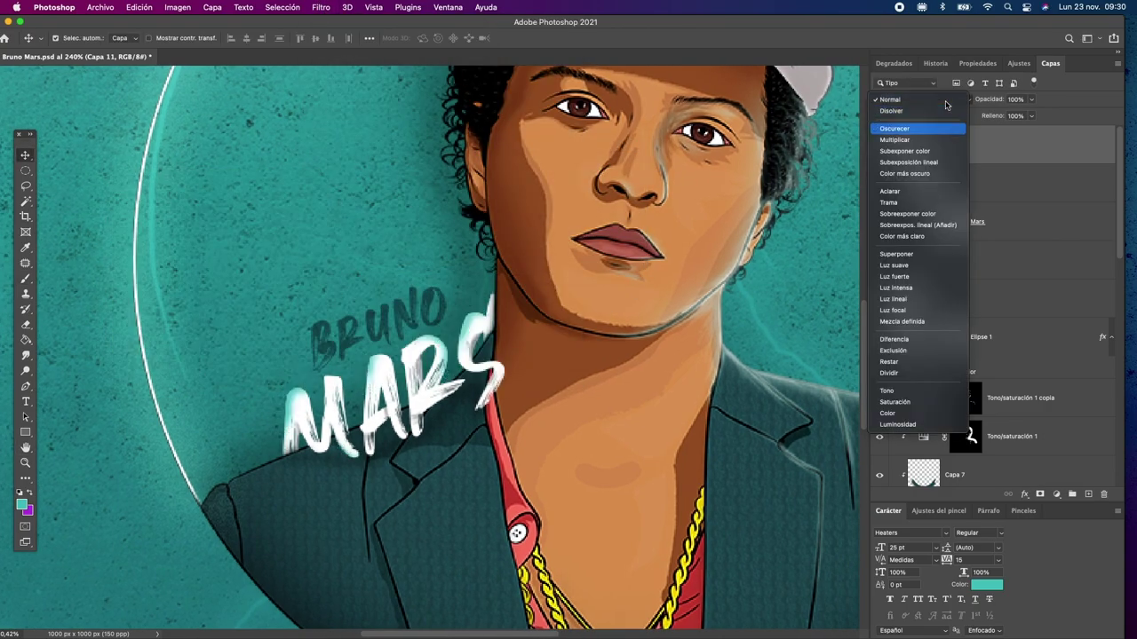
key("Down")
key("Down")
key("Down")
key("Down")
key("Down")
key("Down")
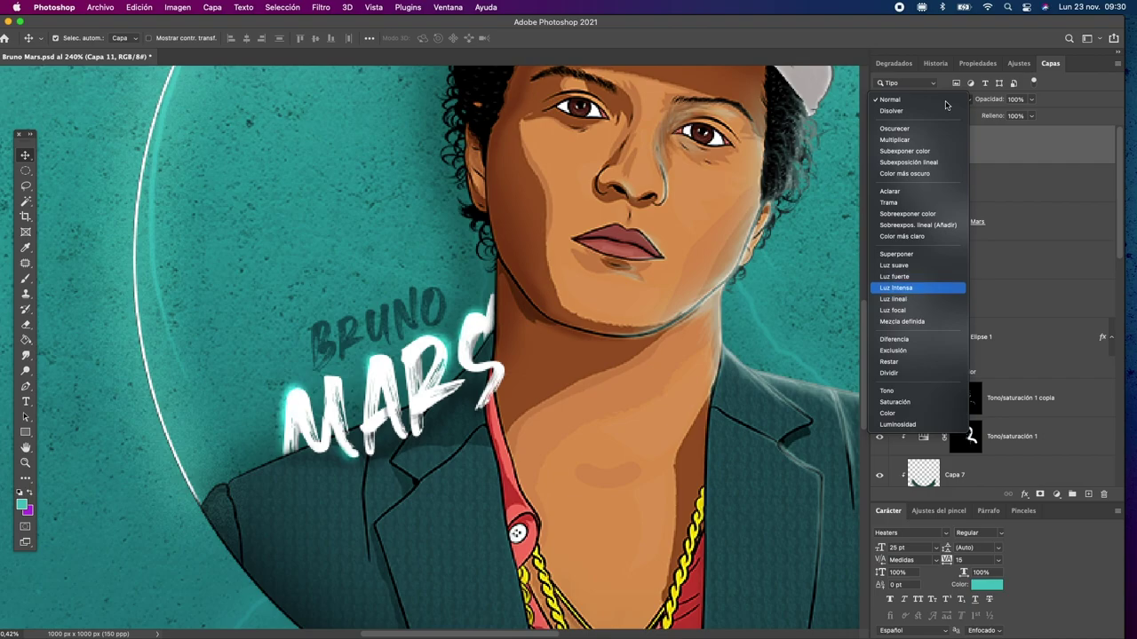
- Put the strokes in Luz intensa, blur them again, and fit the canvas in view
key("Return")
left_click(321, 7)
left_click(613, 256)
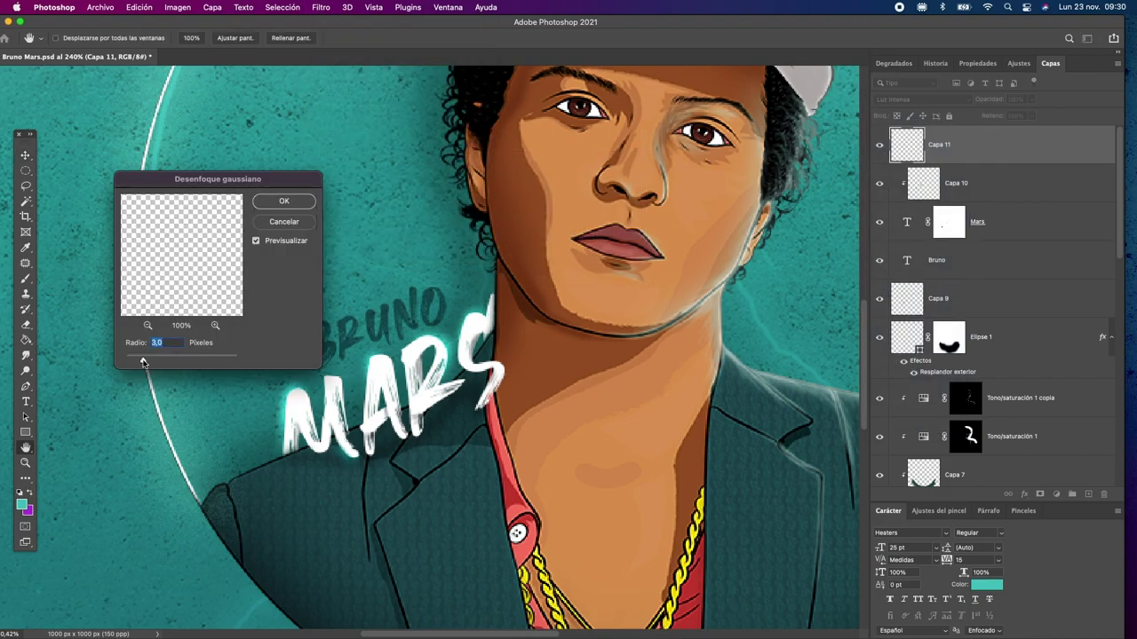
left_click(267, 222)
key("super+0")
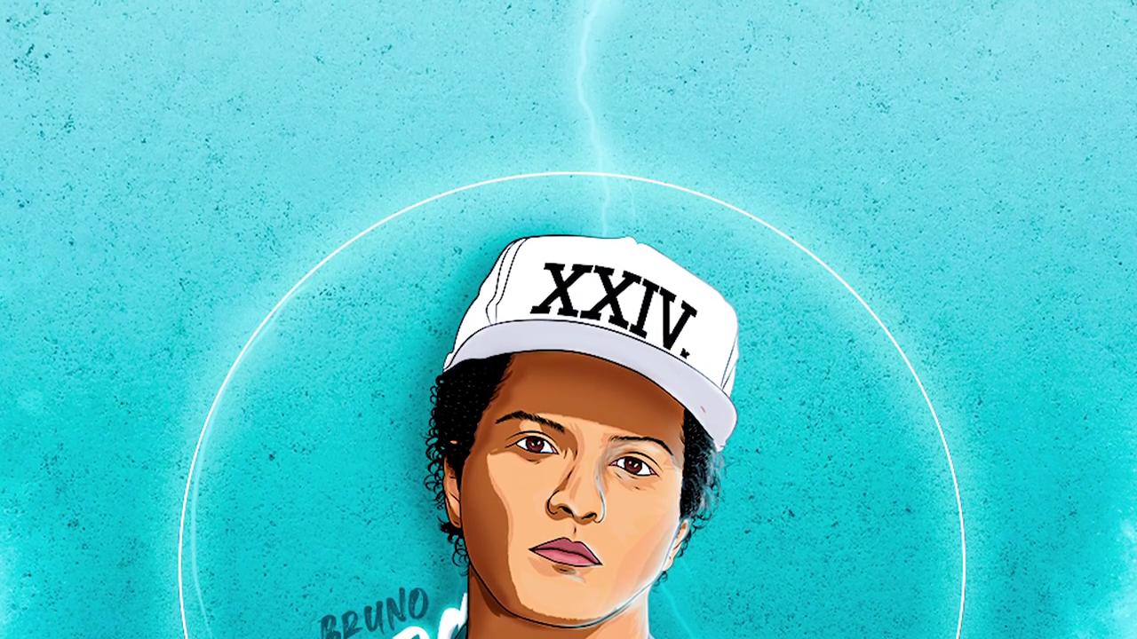
key("ctrl+l")
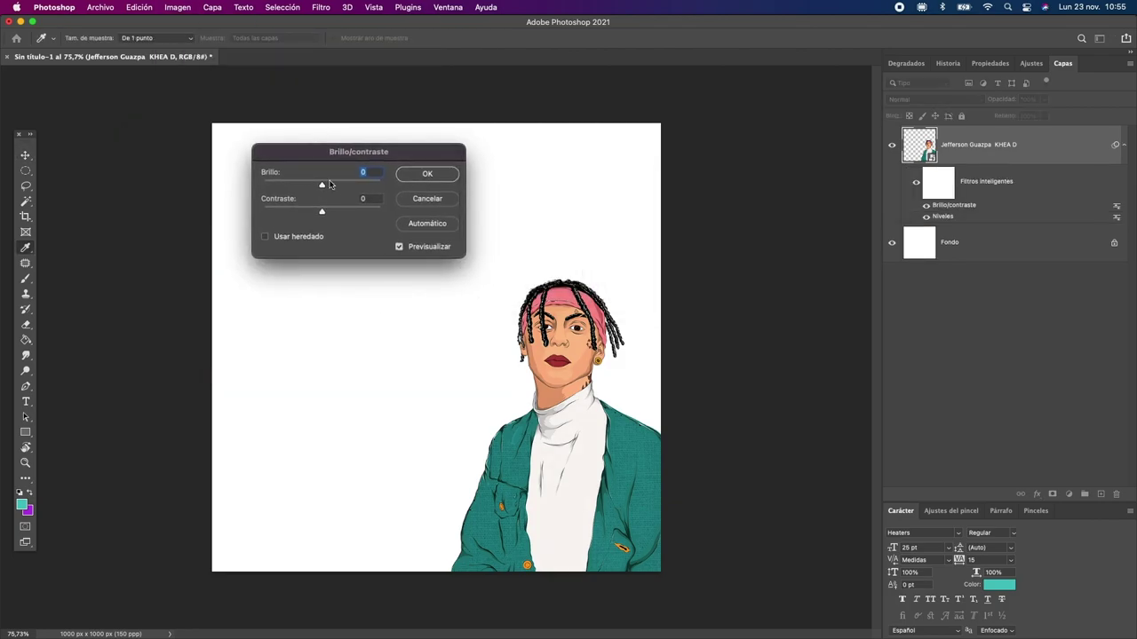
- Lower the portrait's brightness slightly and boost vibrance to +8 as smart filters
left_click_drag(322, 184, 317, 187)
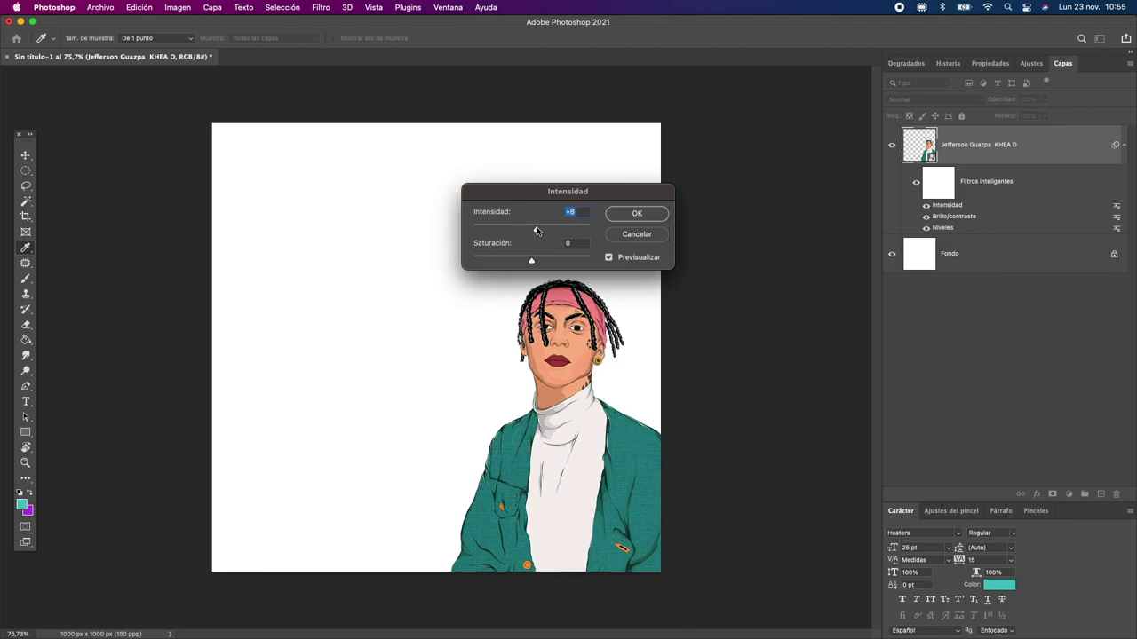
left_click_drag(531, 260, 540, 261)
left_click(623, 236)
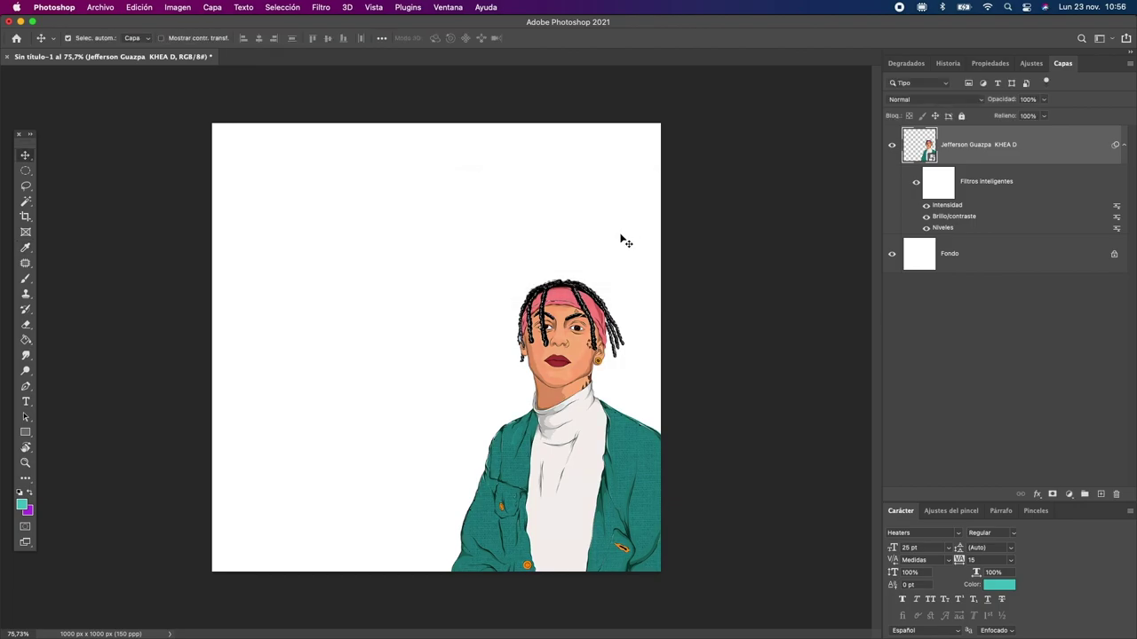
- Scale the portrait up with Free Transform to fill more of the canvas
key("super+t")
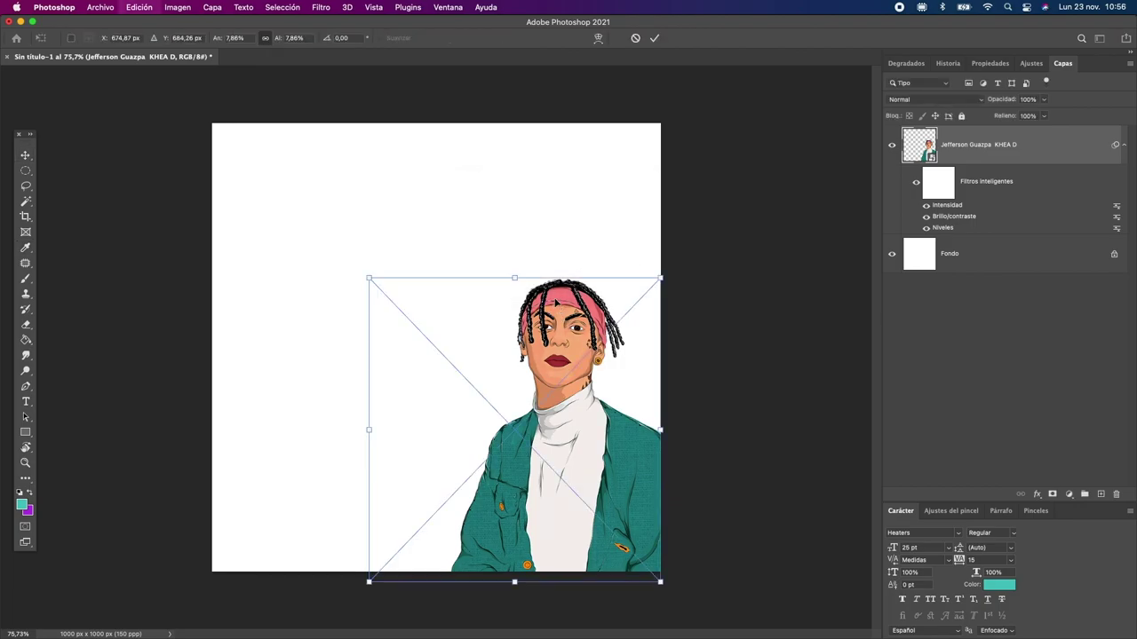
mouse_move(514, 275)
left_mouse_down()
mouse_move(531, 253)
mouse_move(537, 277)
left_mouse_up()
key("Return")
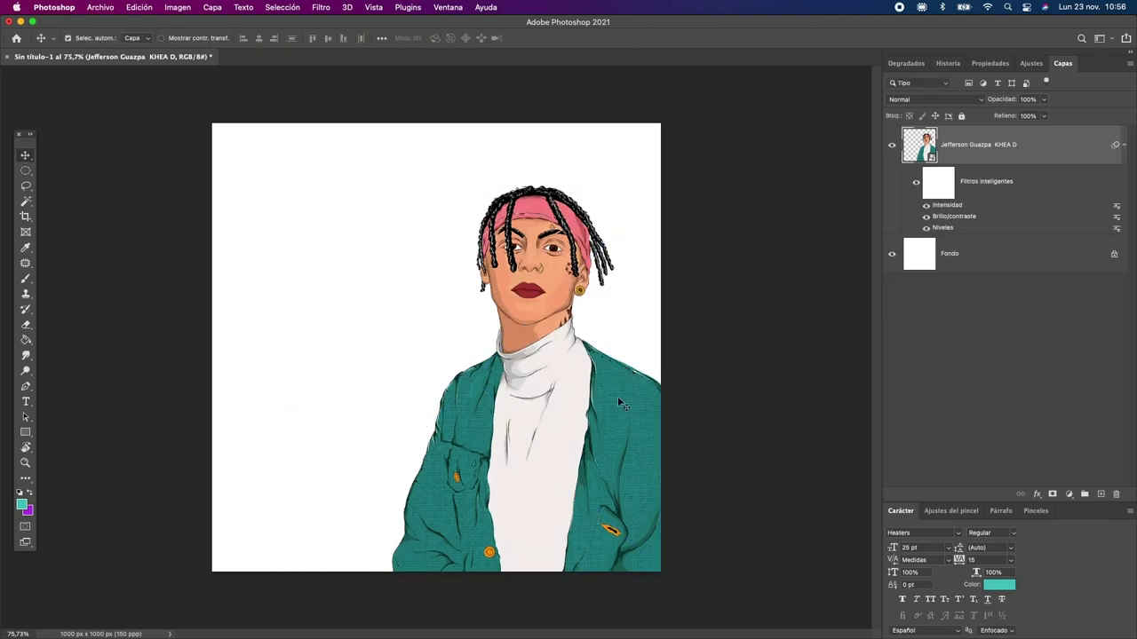
- Add a Solid Color fill layer above Fondo with hex colour fca3cc
left_click(1025, 267)
left_click(1069, 494)
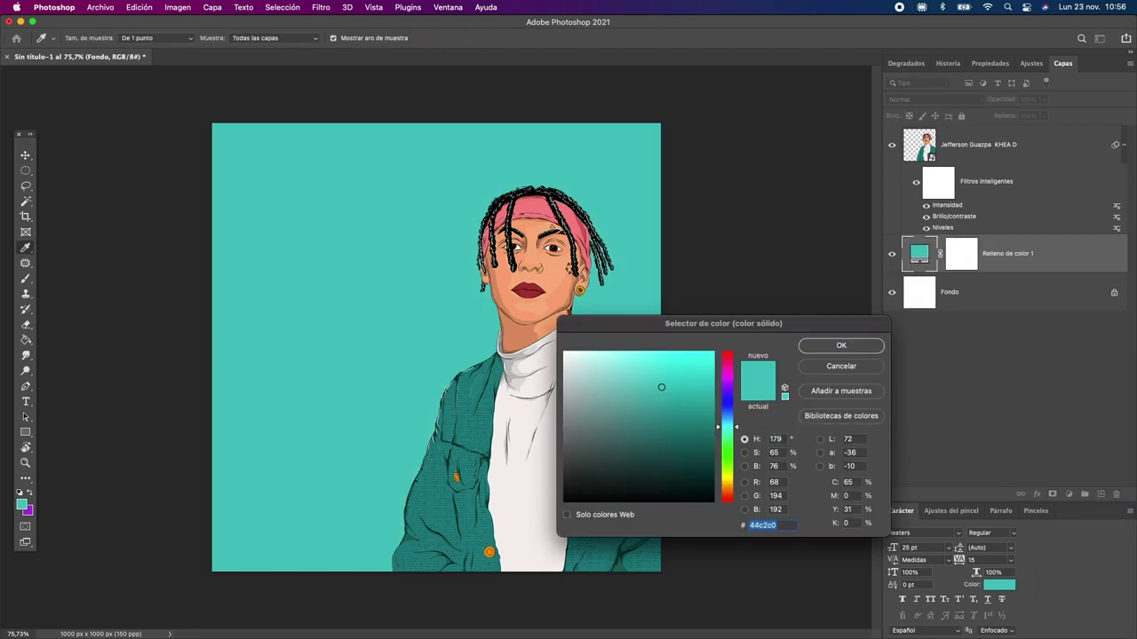
type("fdcfdf")
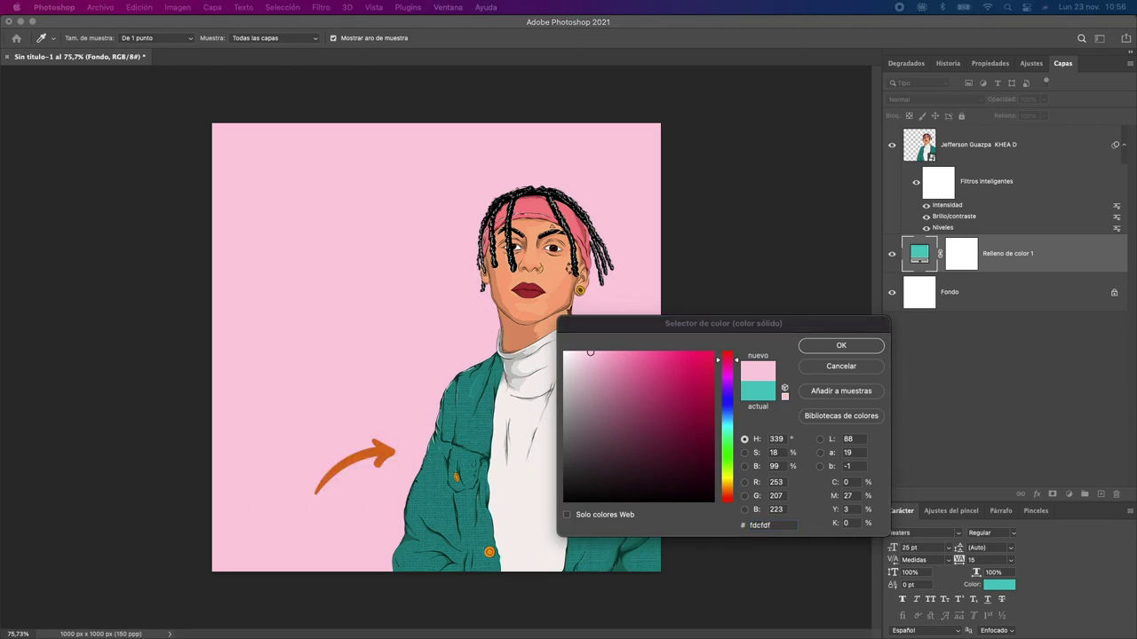
left_click_drag(173, 564, 167, 205)
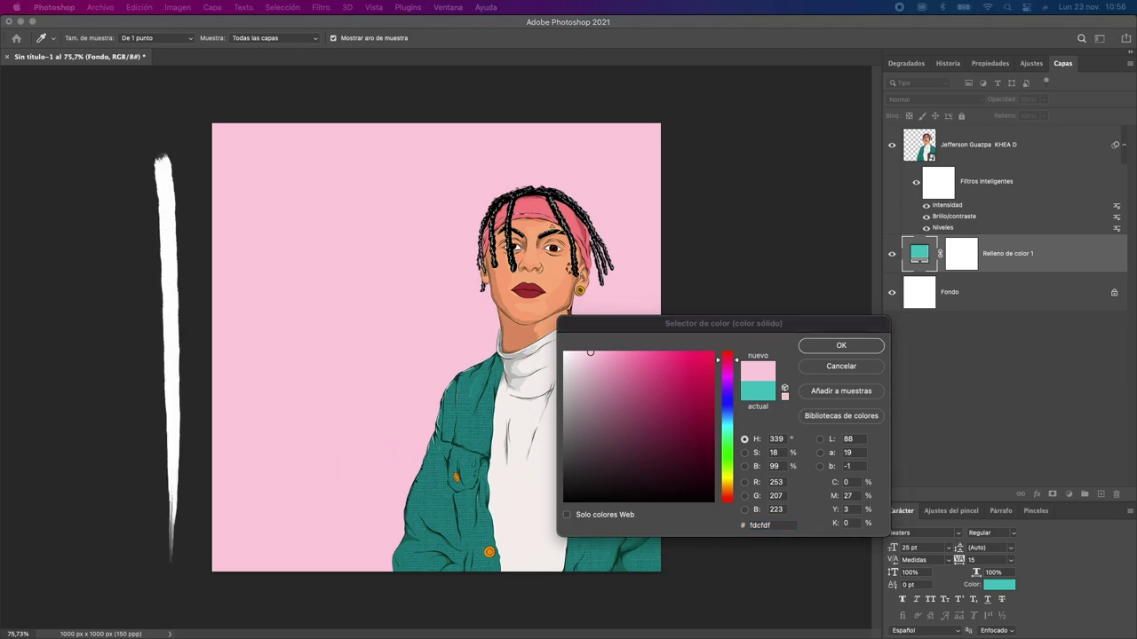
left_click(685, 365)
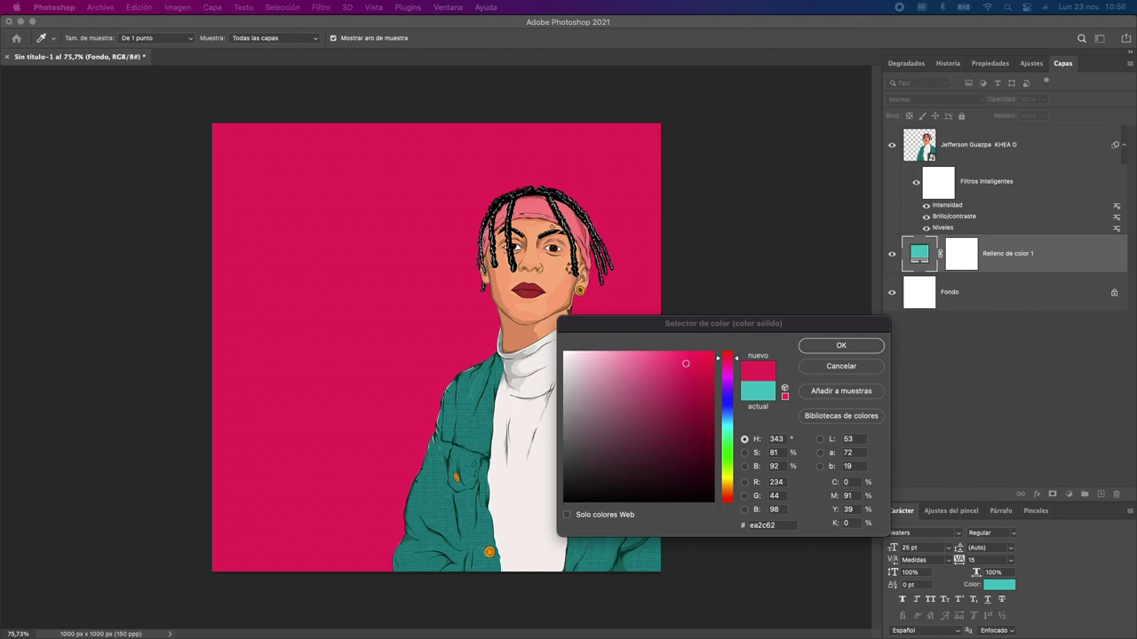
type("fca3cc")
key("Return")
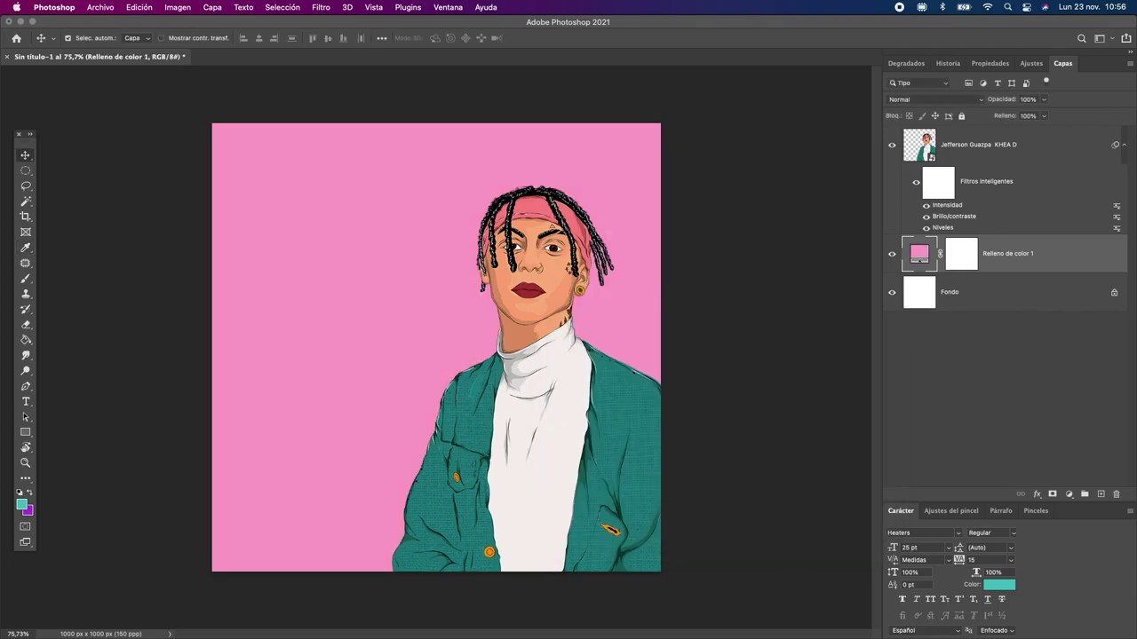
key("v")
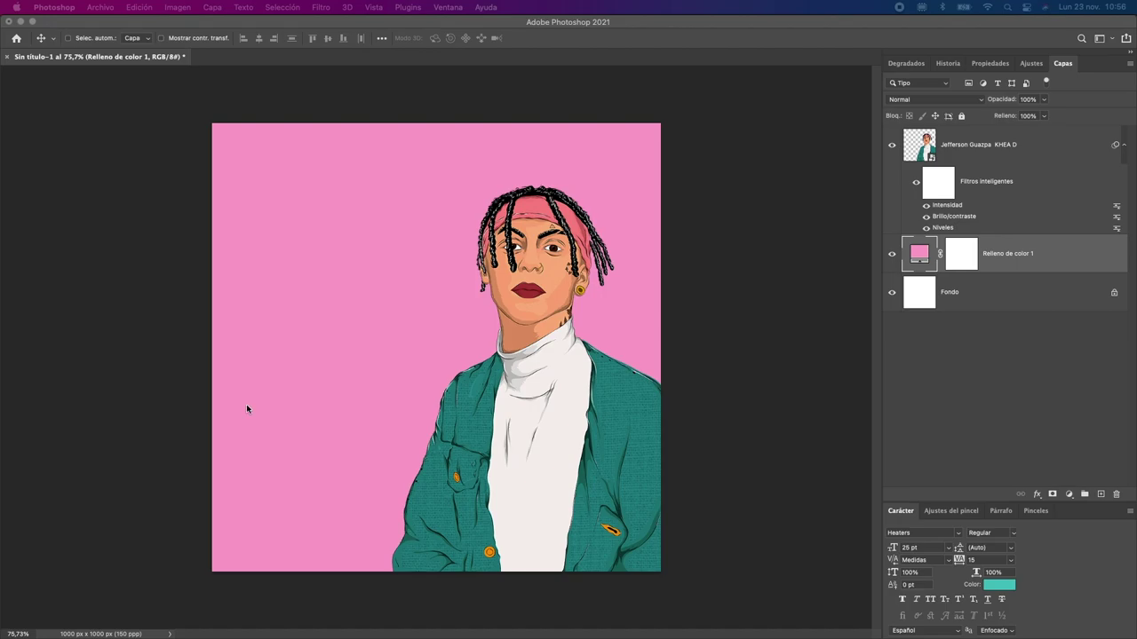
- Place a paper texture over the canvas, then remove it
left_click(520, 306)
left_click_drag(533, 304, 495, 327)
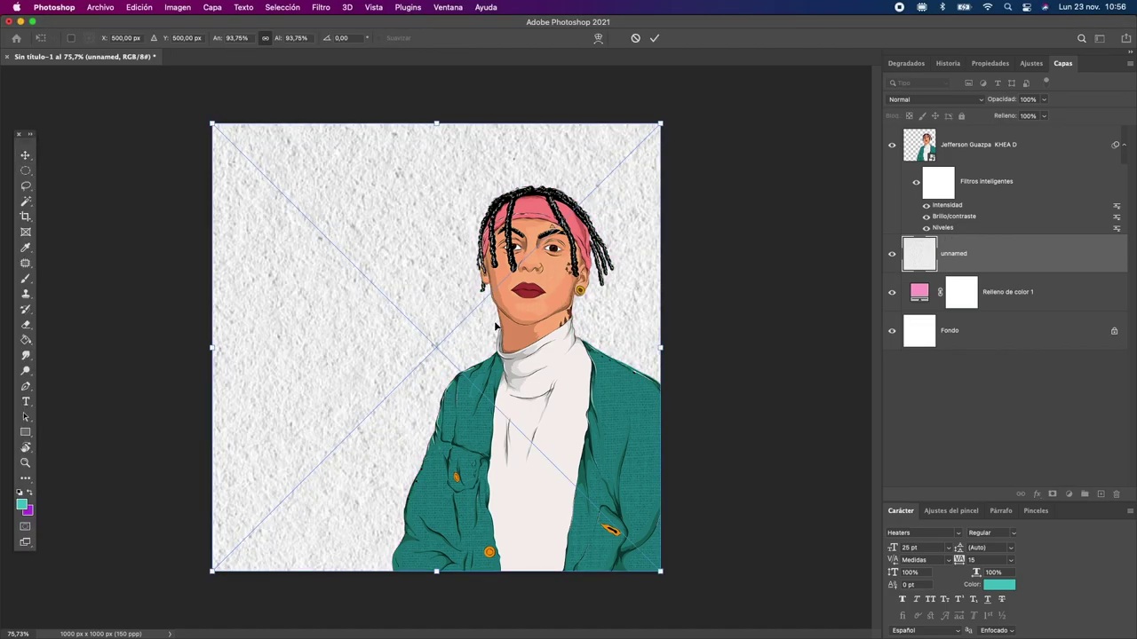
key("Return")
key("Delete")
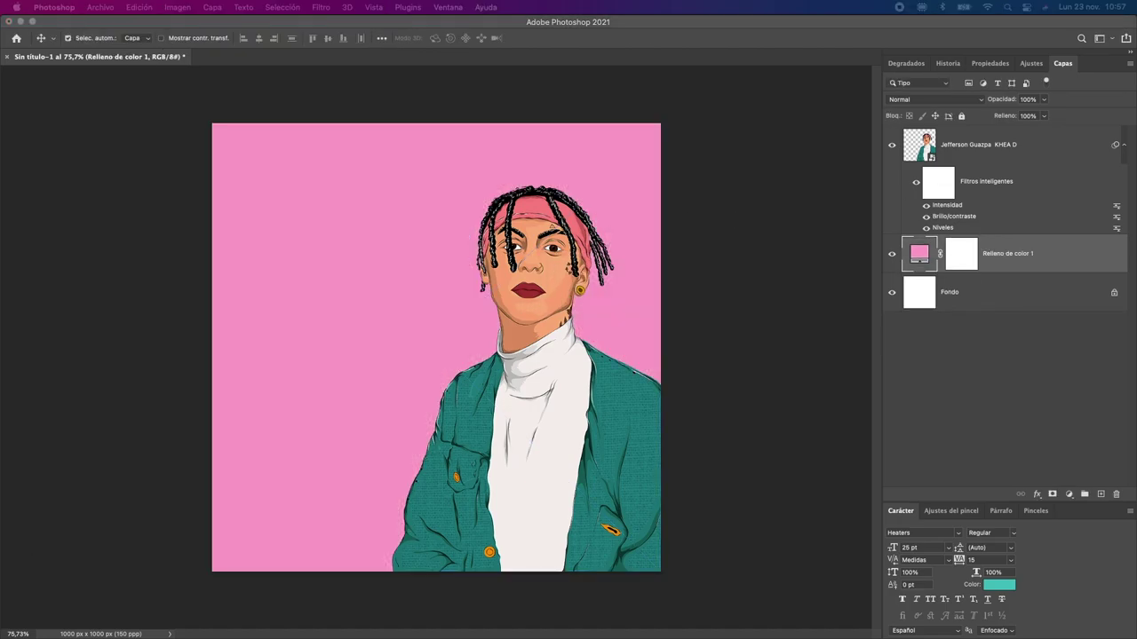
- Place a fabric texture stretched across the canvas in Multiplicar at lower opacity
left_click_drag(292, 157, 416, 305)
left_click_drag(668, 347, 780, 347)
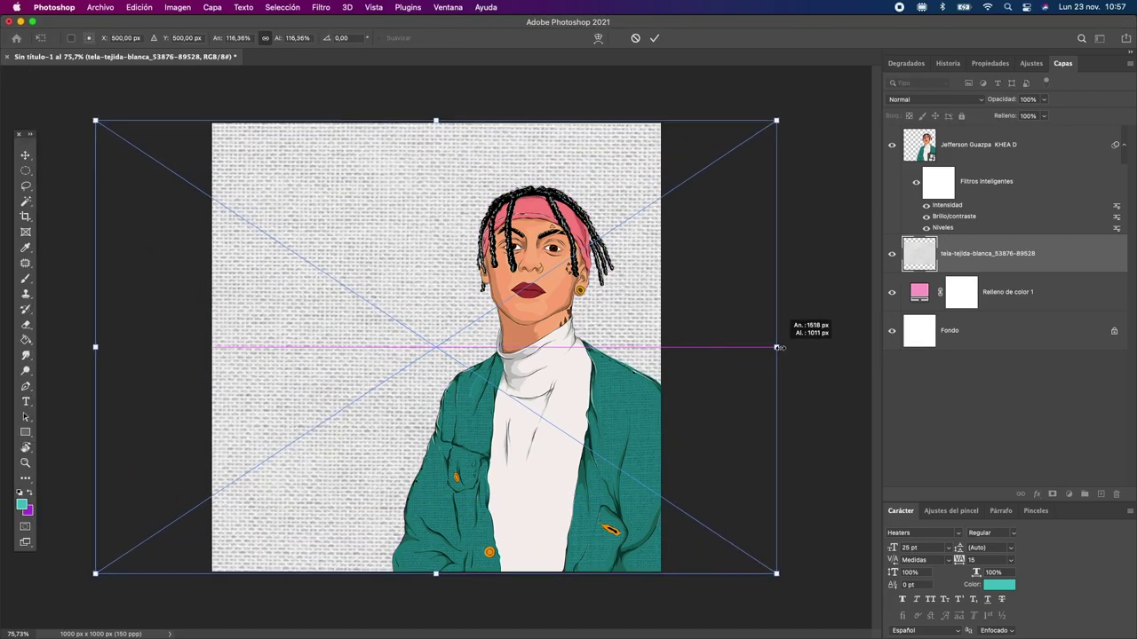
key("Return")
left_click(935, 99)
left_click(924, 140)
left_click(1044, 99)
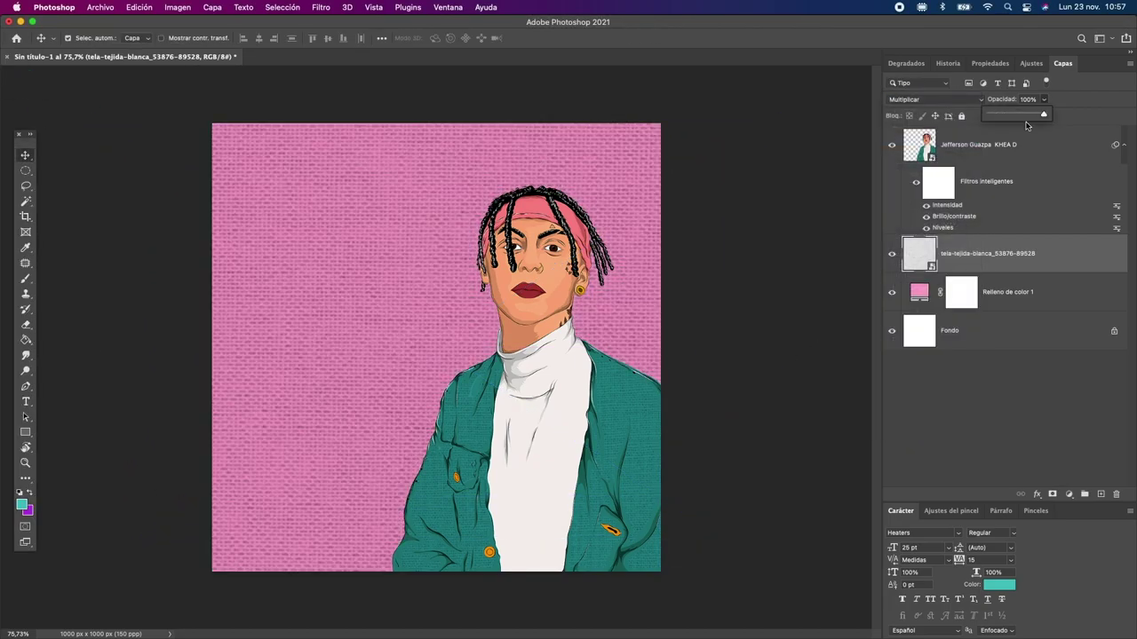
left_click_drag(1047, 116, 1007, 116)
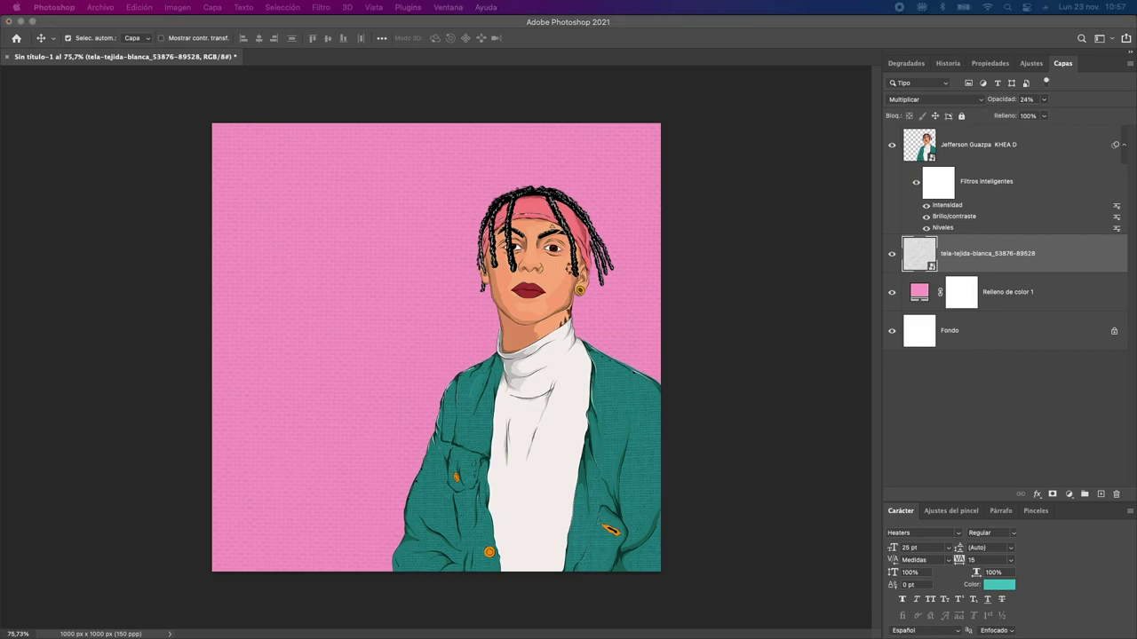
- Place a concrete-wall texture past the canvas edges in Multiplicar at lower opacity
left_click_drag(406, 337, 413, 345)
left_click_drag(665, 347, 746, 349)
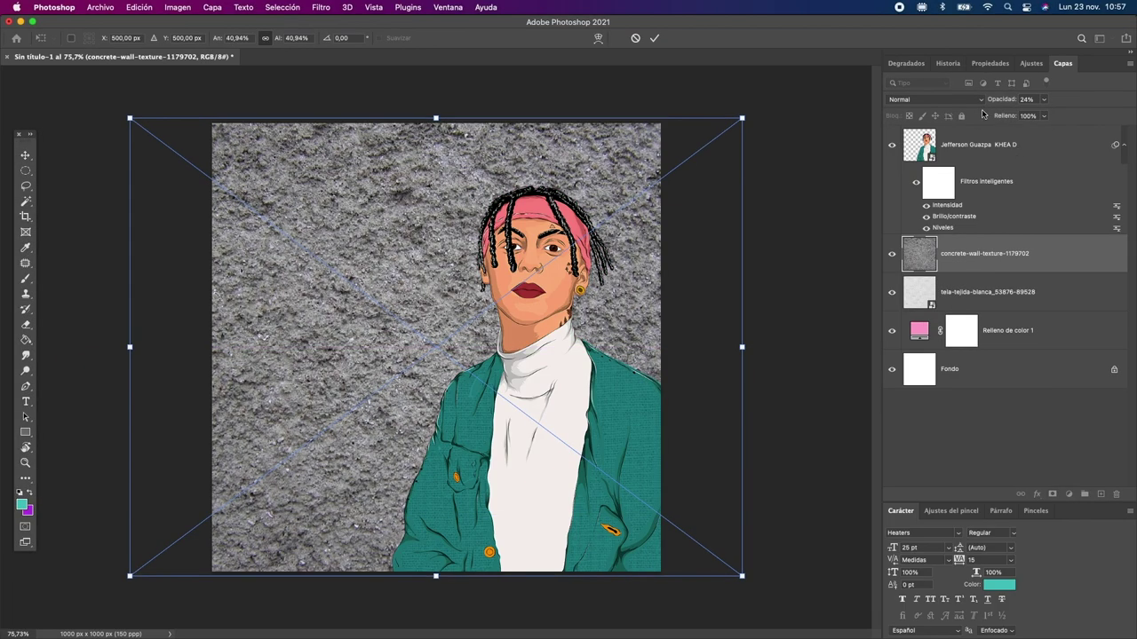
key("Return")
left_click(935, 99)
left_click(924, 139)
left_click(1044, 98)
left_click_drag(1005, 116, 1002, 117)
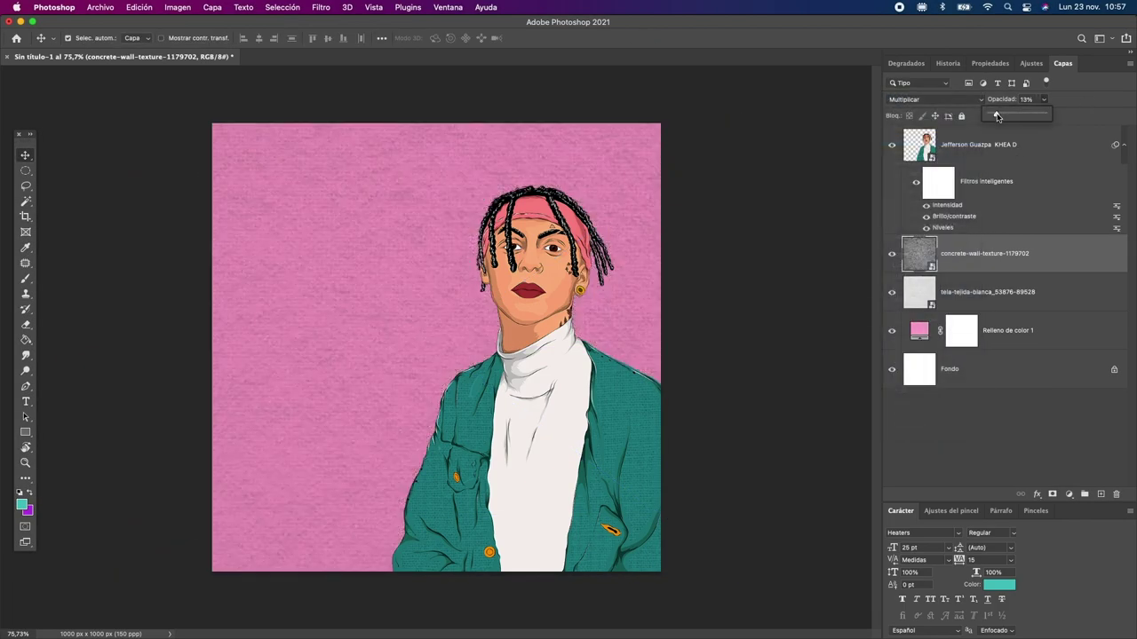
- Set the fabric texture layer's opacity to 35%
key("alt+bracketleft")
type("35")
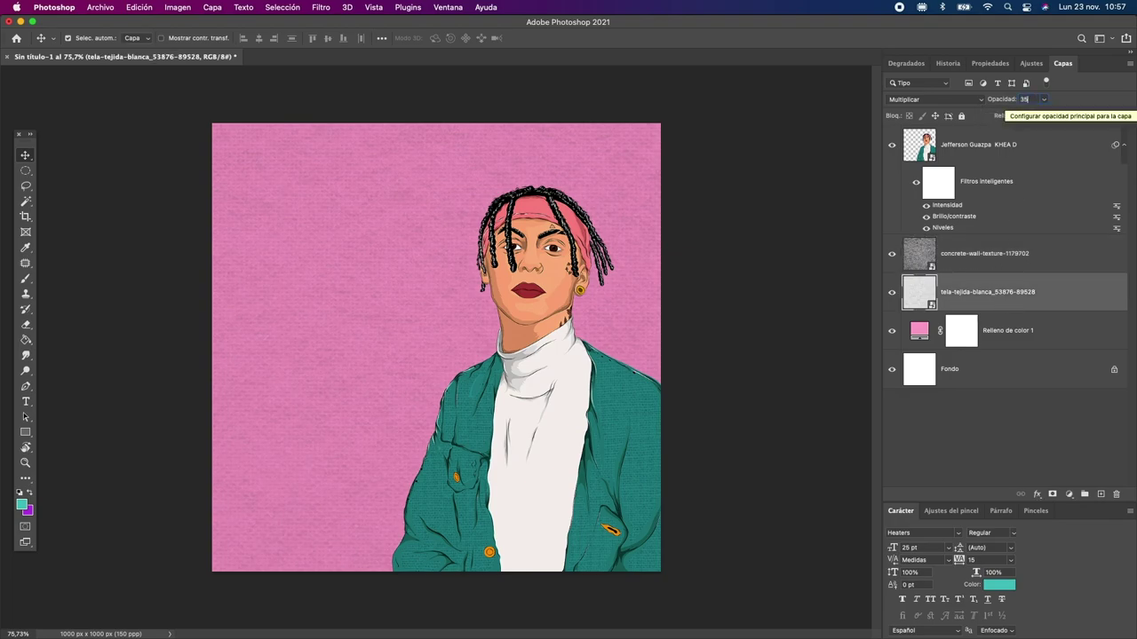
key("Return")
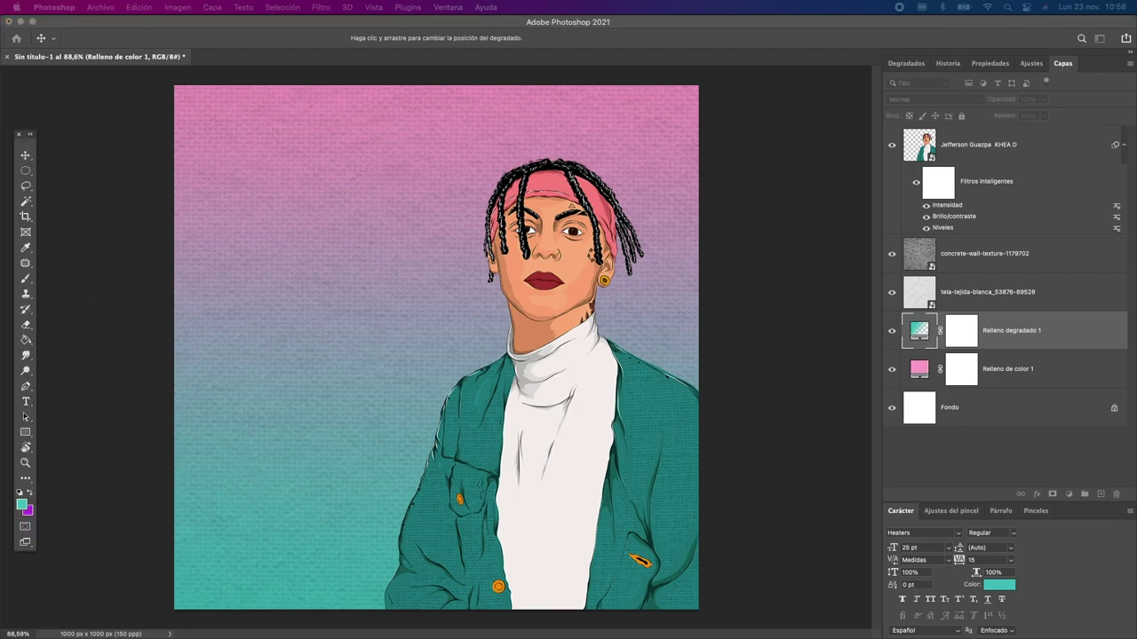
- Apply a rose gradient preset and try Luminosidad blending at about half opacity
left_click(322, 255)
left_click(377, 167)
left_click(924, 99)
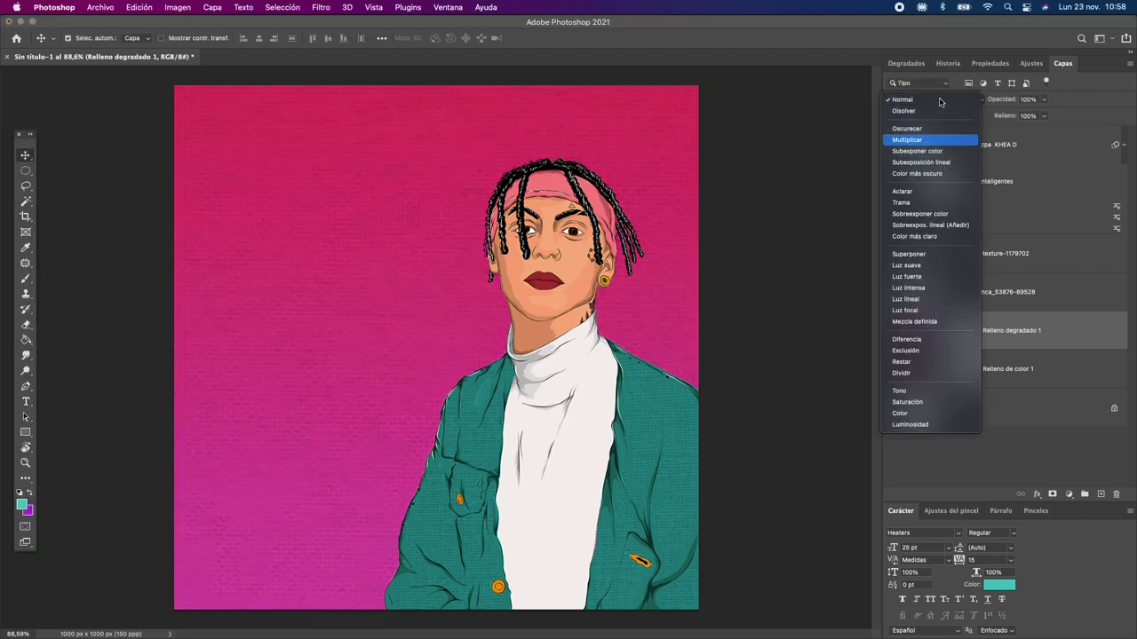
key("Down")
key("Down")
key("Down")
key("Down")
key("Down")
key("Down")
key("Return")
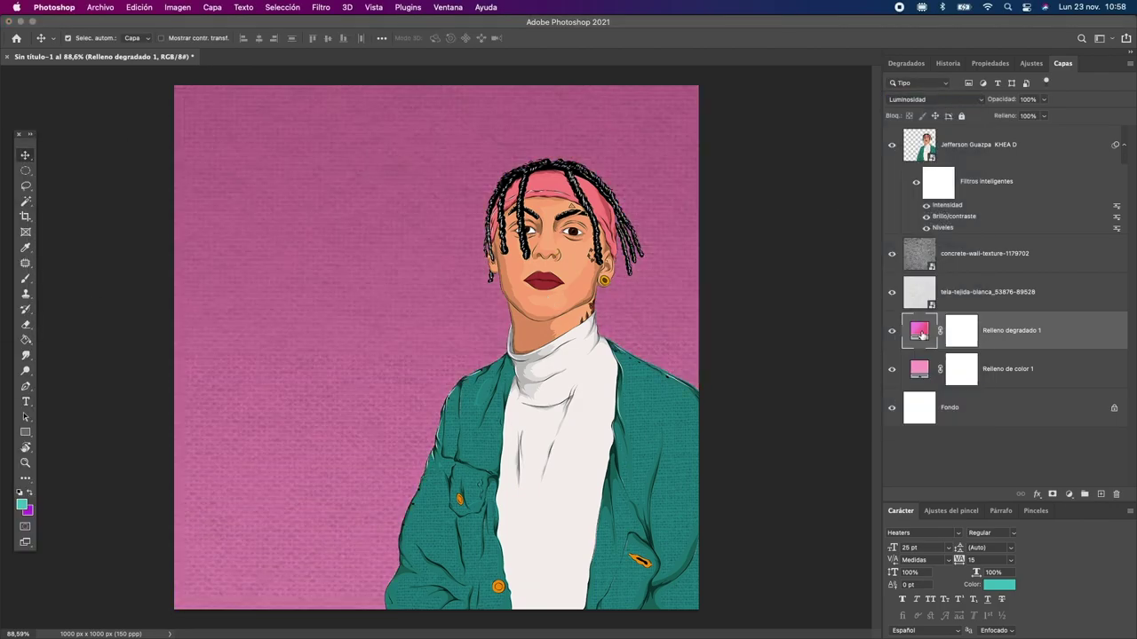
left_click_drag(1049, 115, 1017, 116)
- Change the gradient to orange-red and blend it in Subexponer color
double_click(919, 330)
left_click(284, 222)
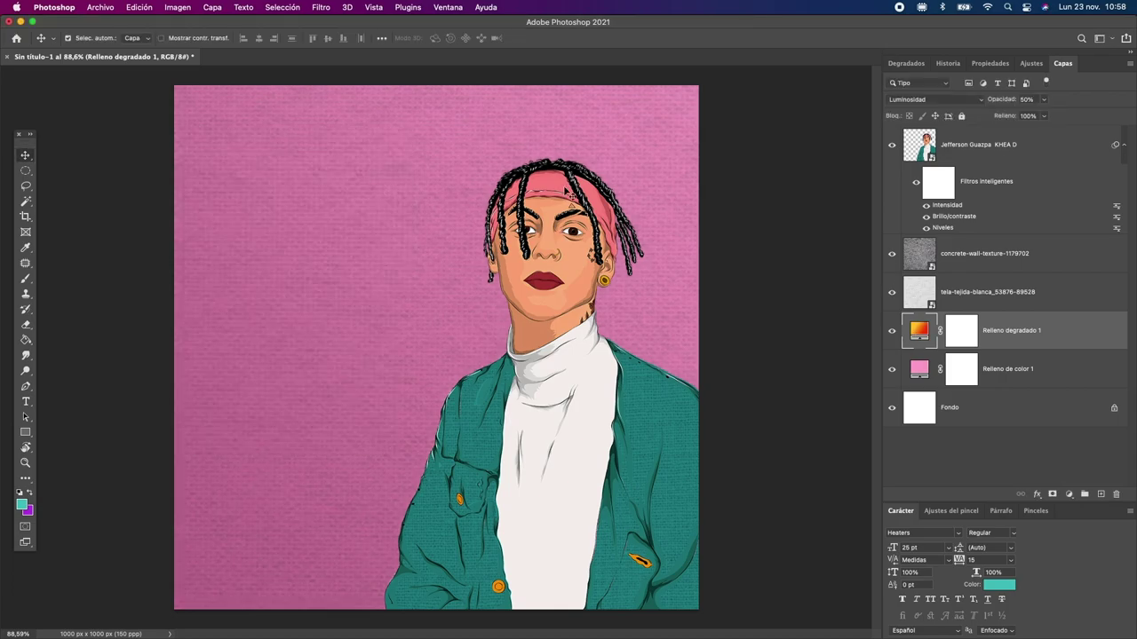
left_click(932, 100)
key("Down")
key("Down")
key("Down")
key("Down")
key("Down")
key("Down")
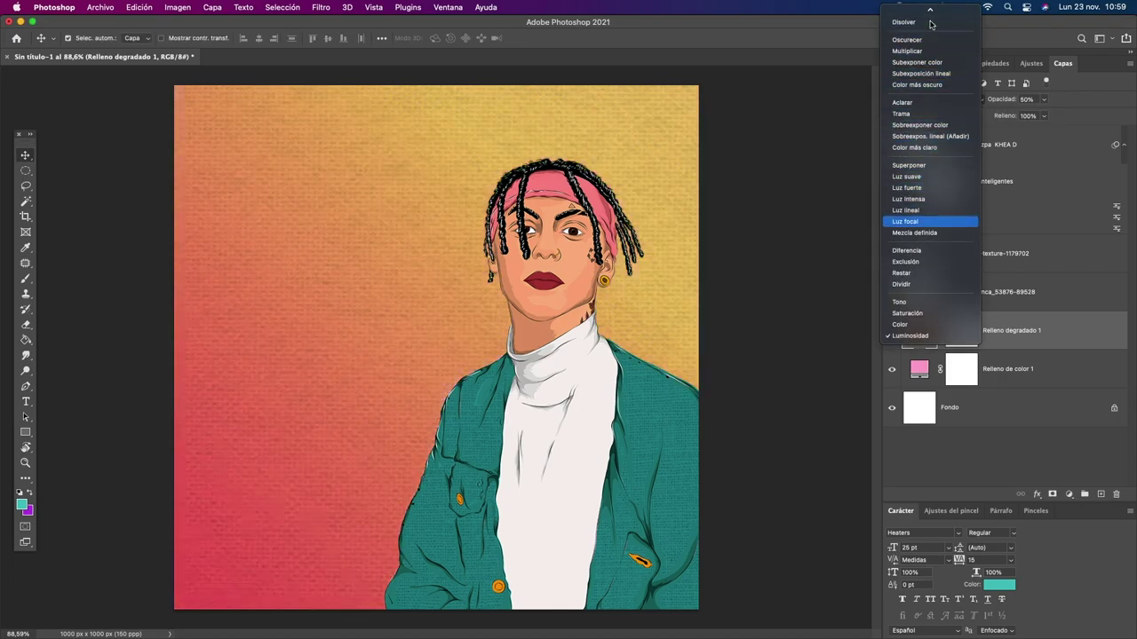
key("Down")
key("Down")
key("Down")
left_click(917, 64)
- Fine-tune the gradient fill and lower the layer's opacity to 30%
double_click(920, 330)
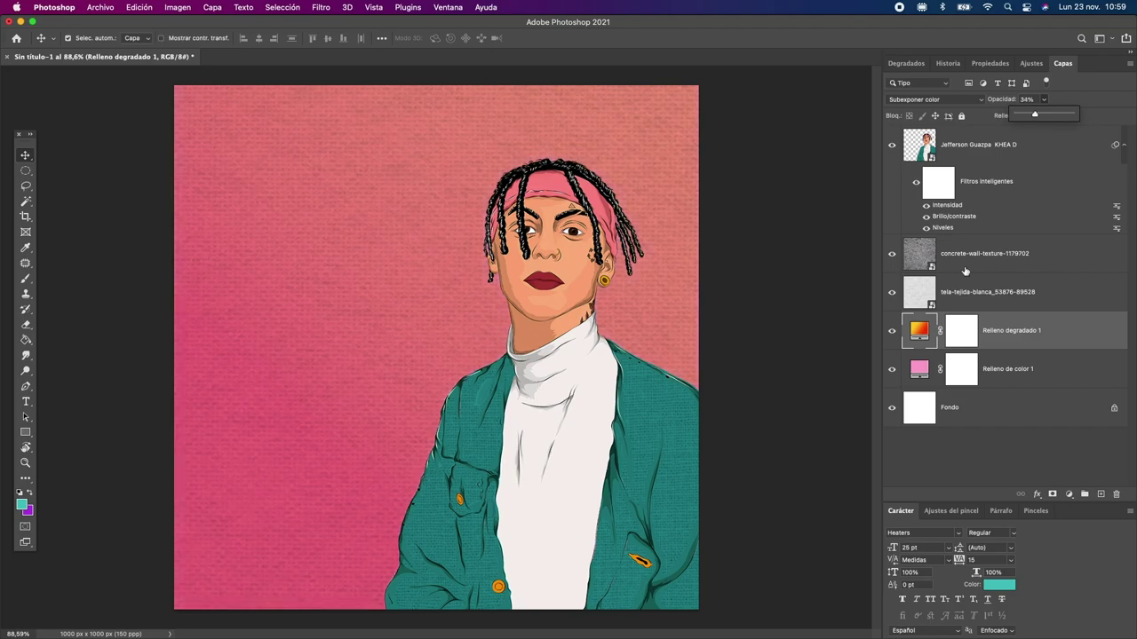
left_click(285, 222)
left_click_drag(128, 459, 95, 477)
key("Return")
key("Return")
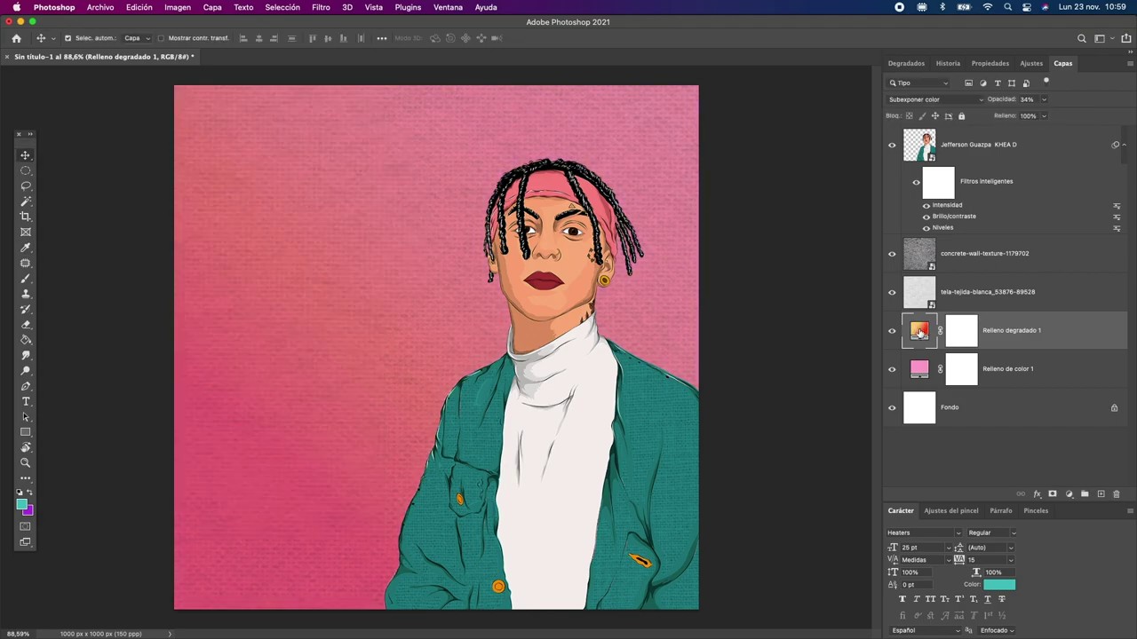
double_click(920, 331)
key("Return")
left_click_drag(1043, 103, 1035, 103)
double_click(919, 330)
left_click(284, 222)
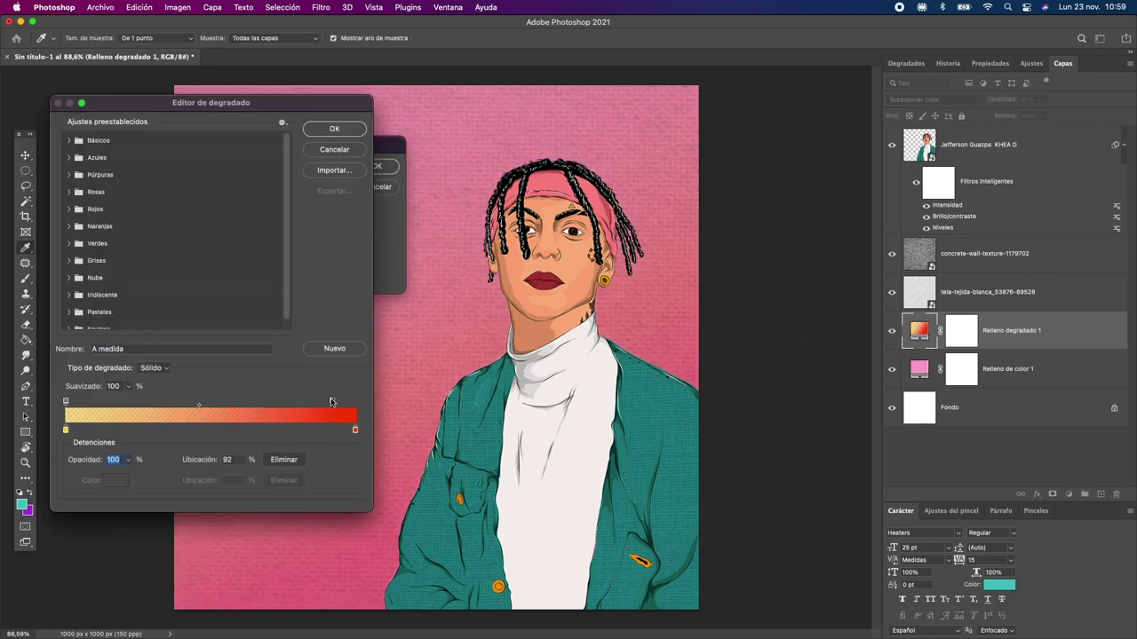
key("Return")
key("Return")
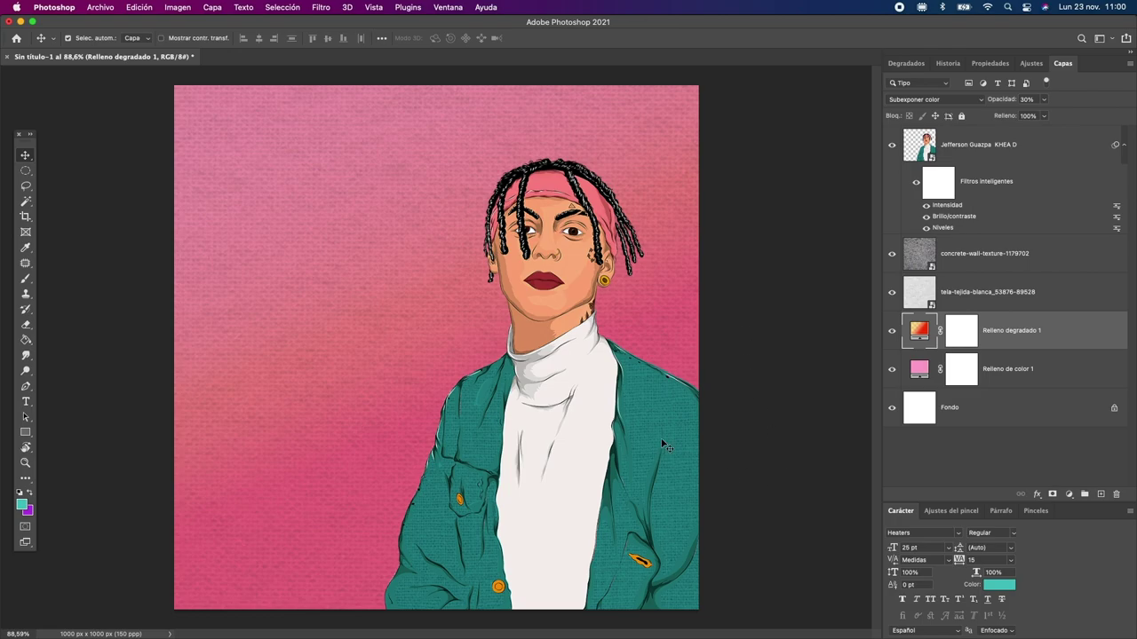
- On a new layer, load the 1800 splash brush with a teal painting colour
key("b")
left_click(994, 253)
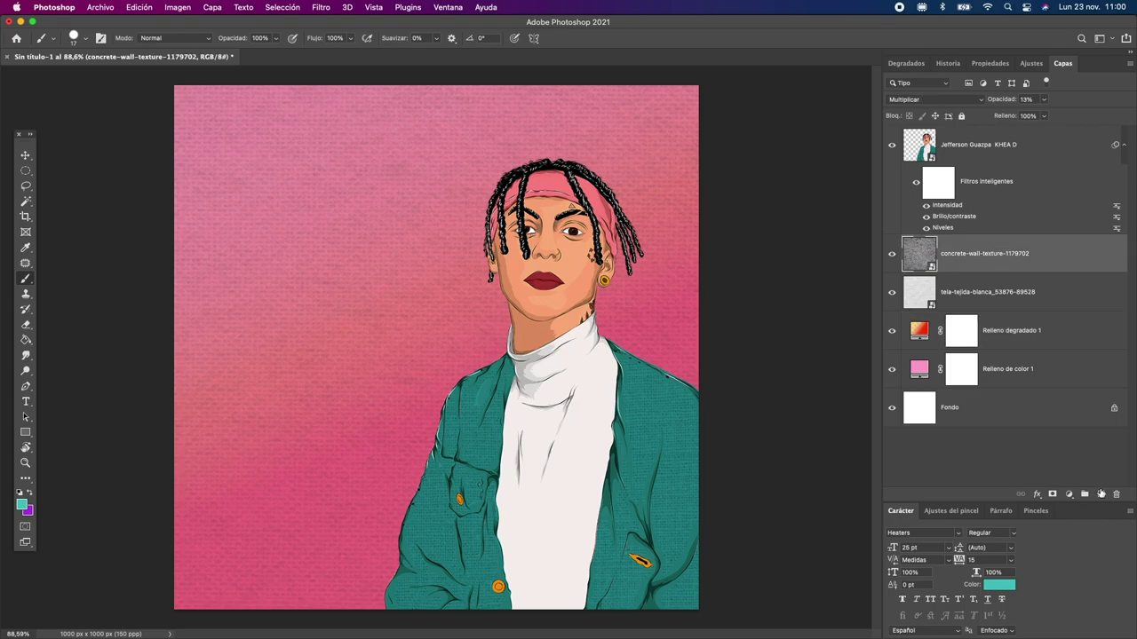
left_click(1101, 494)
left_click(1035, 511)
scroll(994, 518, "down", 3)
left_click(929, 528)
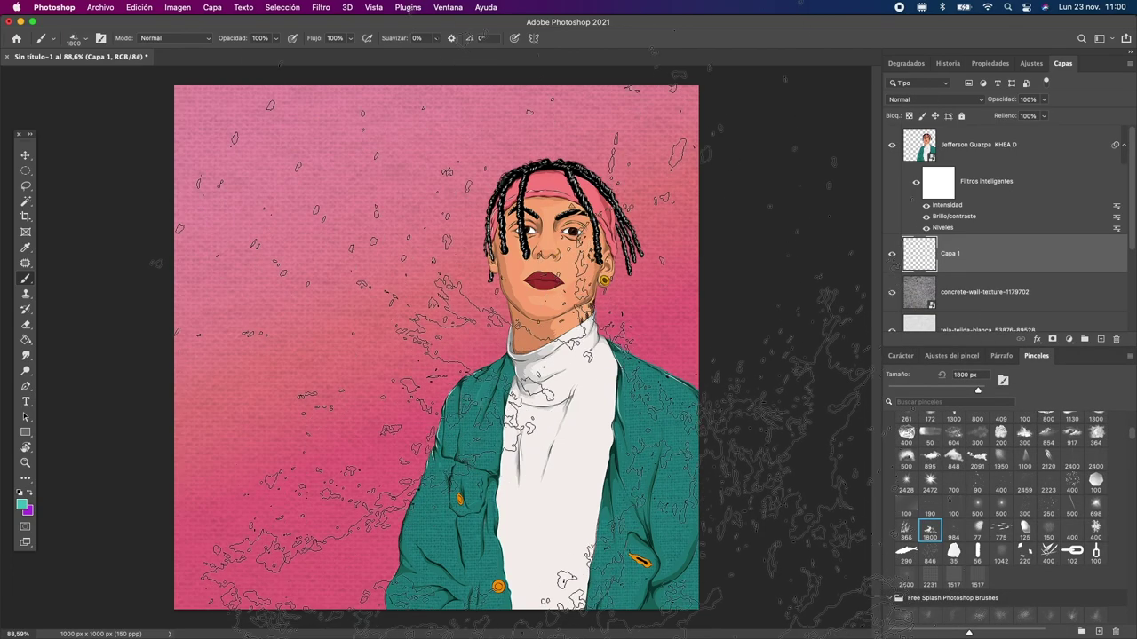
left_click(622, 354, "alt")
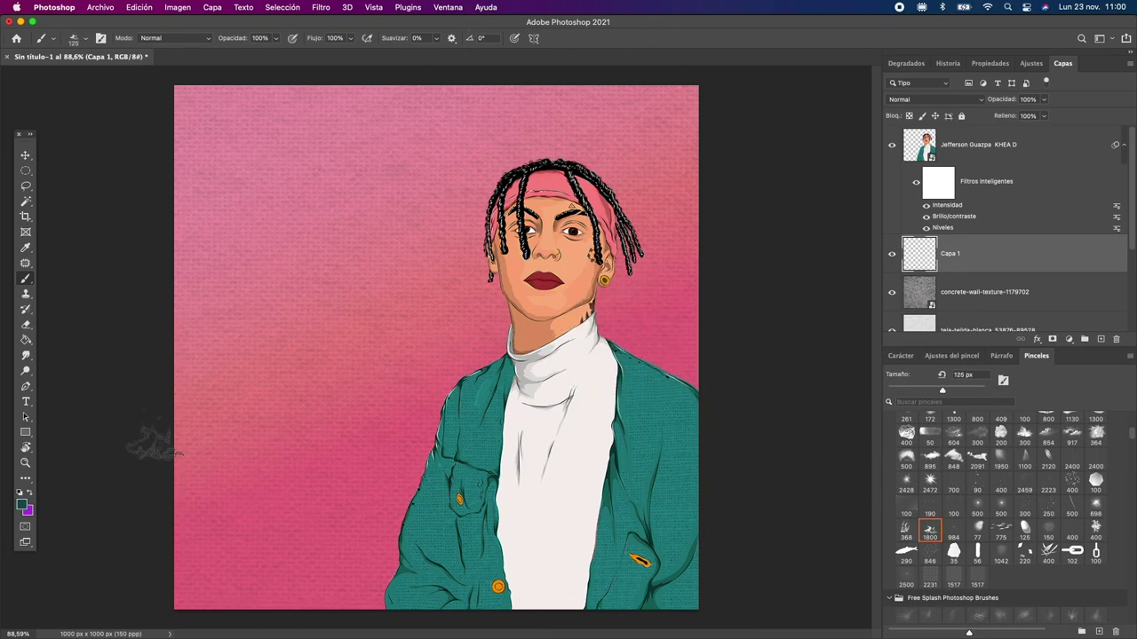
left_click(21, 505)
key("Return")
- Stamp teal splashes around the figure and along the jacket's lower-left edge
left_click(521, 388)
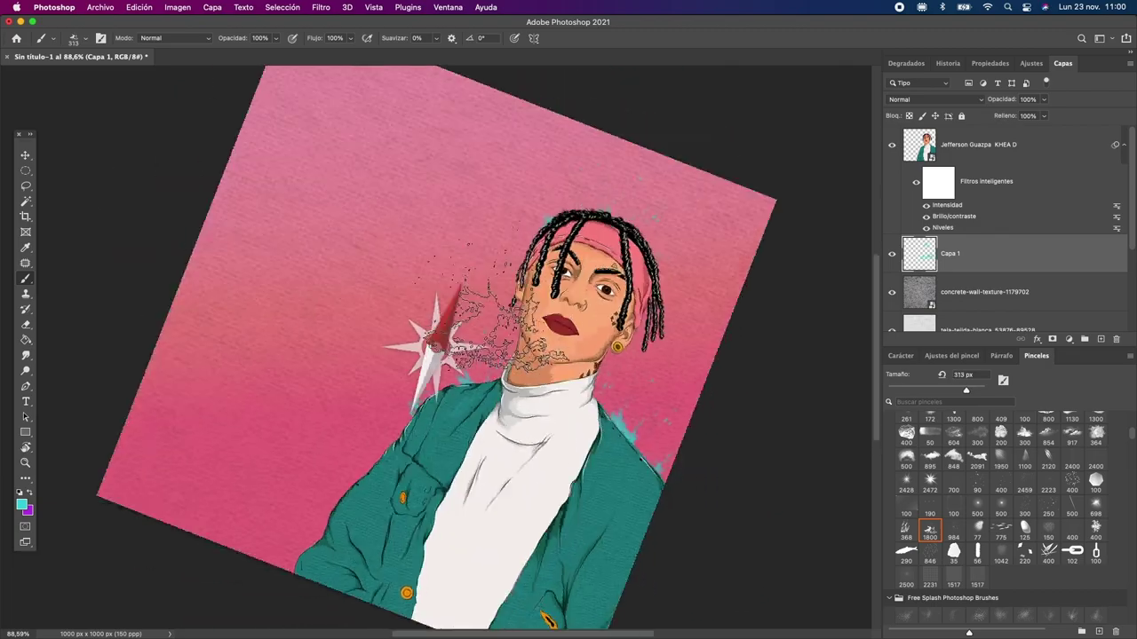
scroll(1019, 531, "down", 2)
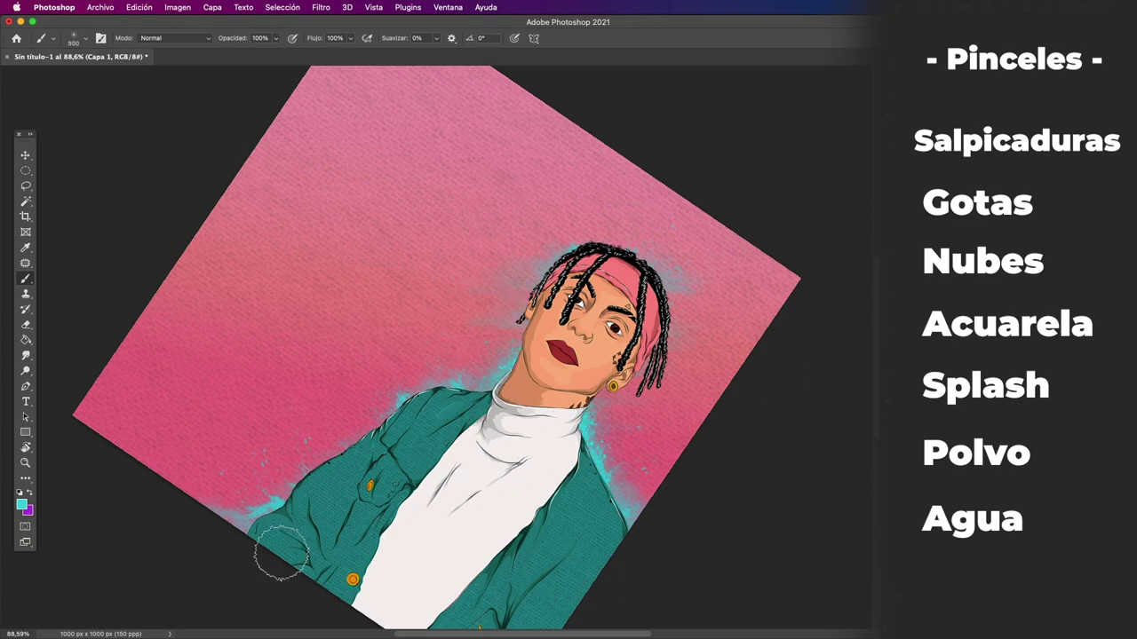
left_click_drag(281, 554, 222, 513)
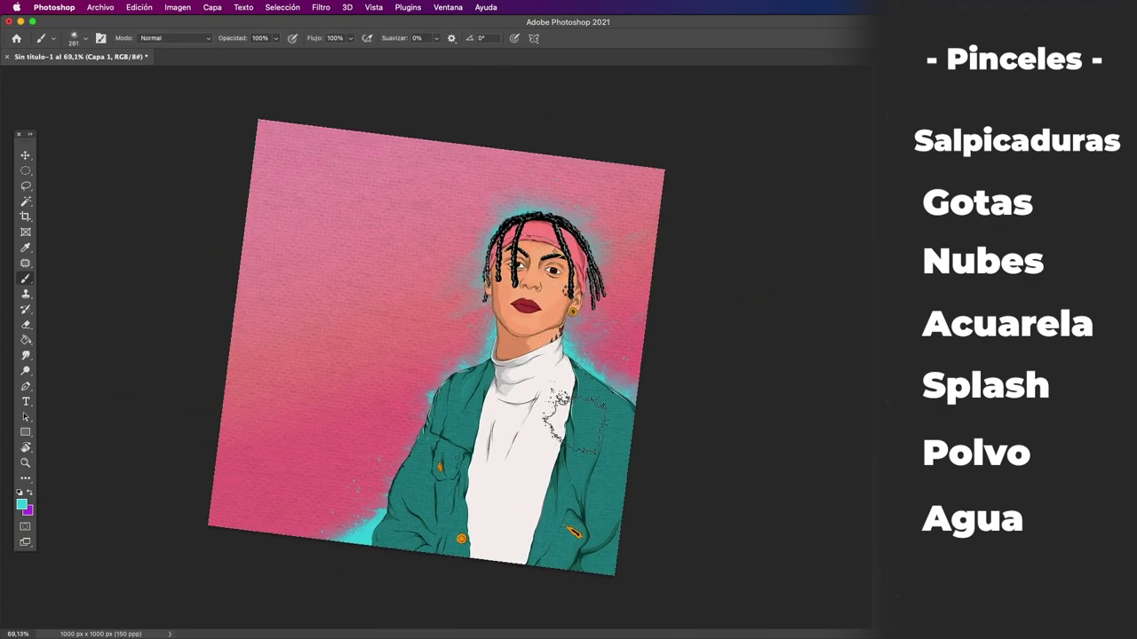
key("bracketright")
key("bracketright")
key("bracketright")
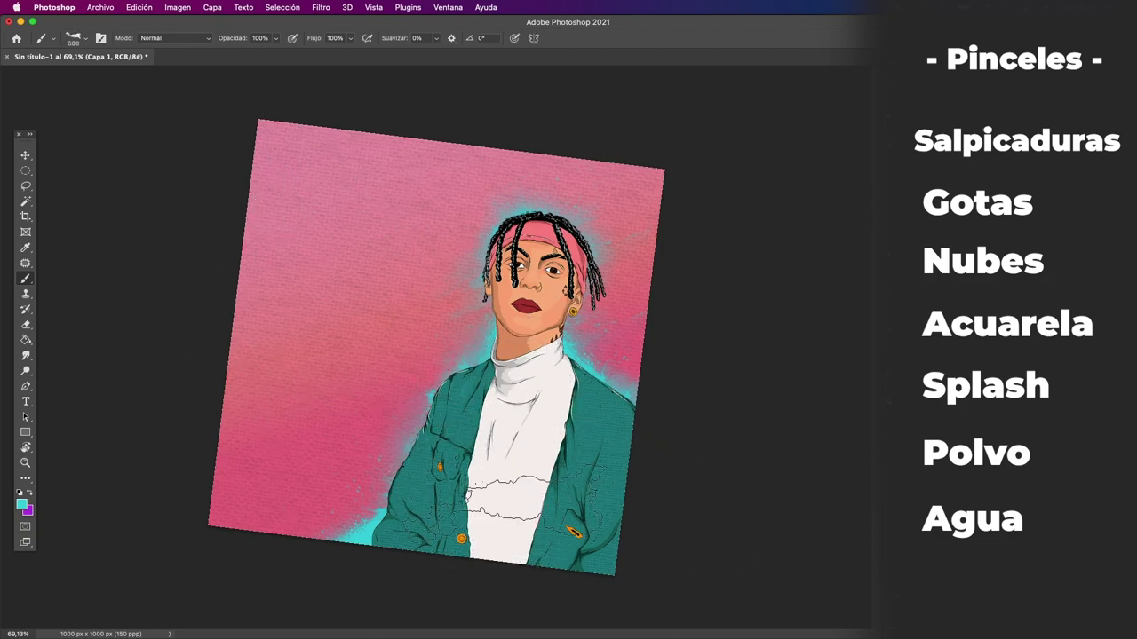
left_click_drag(476, 456, 535, 367)
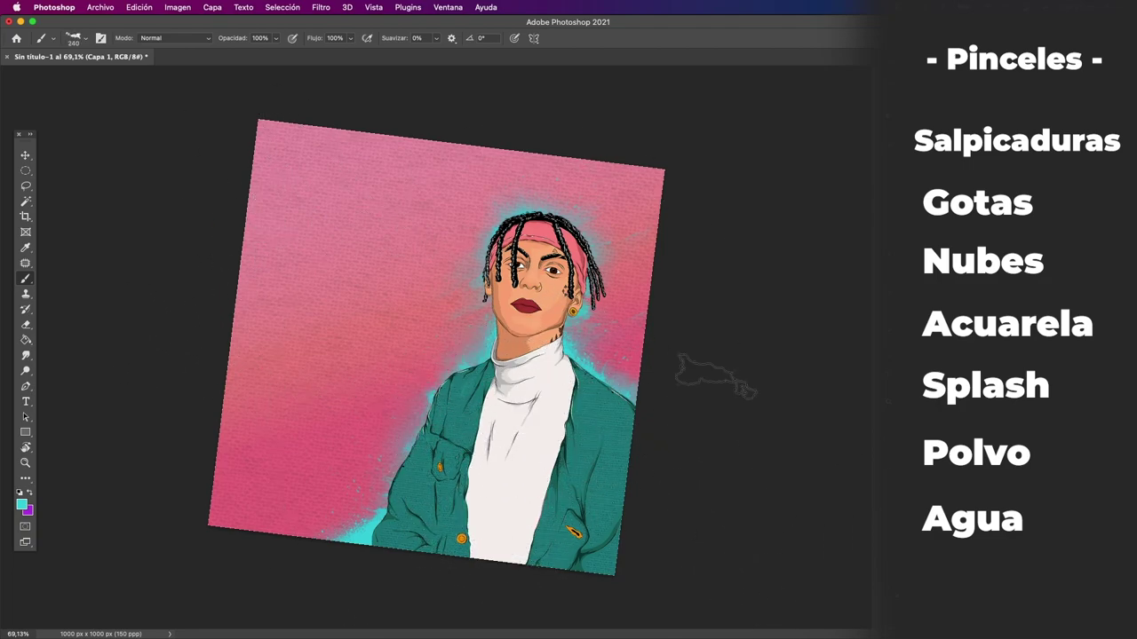
scroll(1004, 515, "down", 1)
- Add more glow with kaos splash and water bubbles brushes at about 213-288 px
left_click(906, 558)
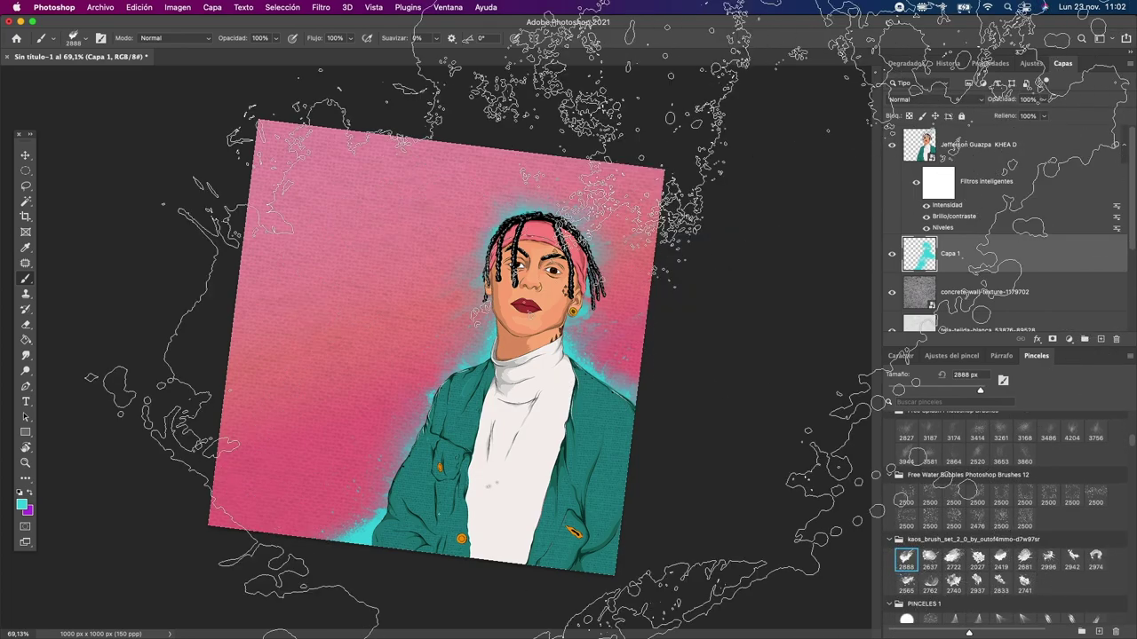
mouse_move(533, 266)
left_mouse_down()
mouse_move(497, 222)
mouse_move(449, 248)
mouse_move(704, 431)
left_mouse_up()
key("v")
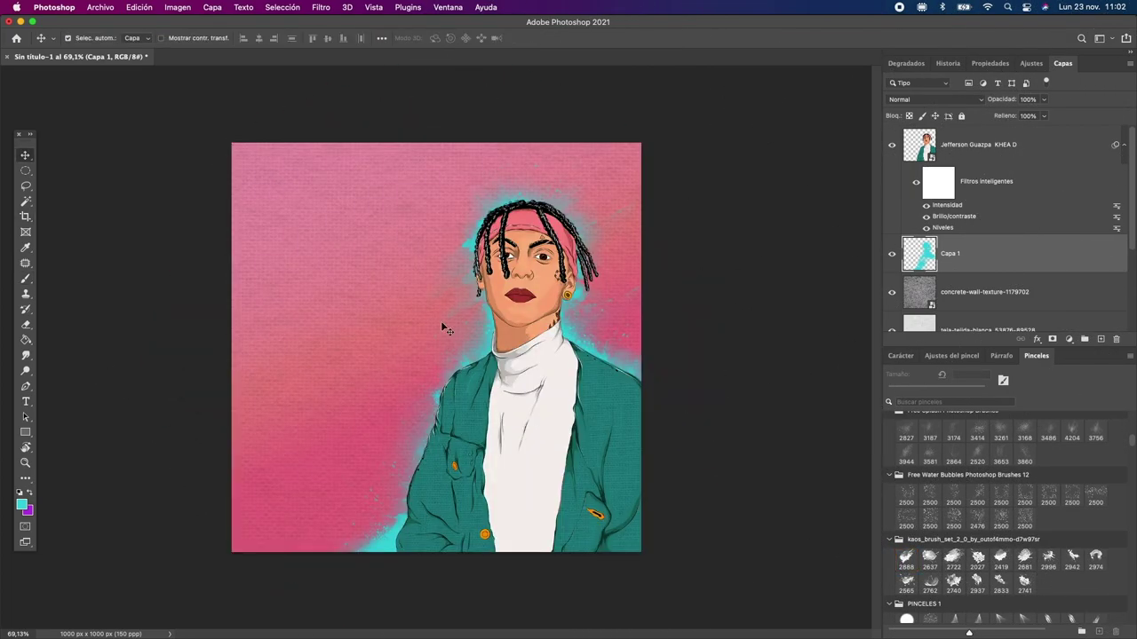
left_click(953, 520)
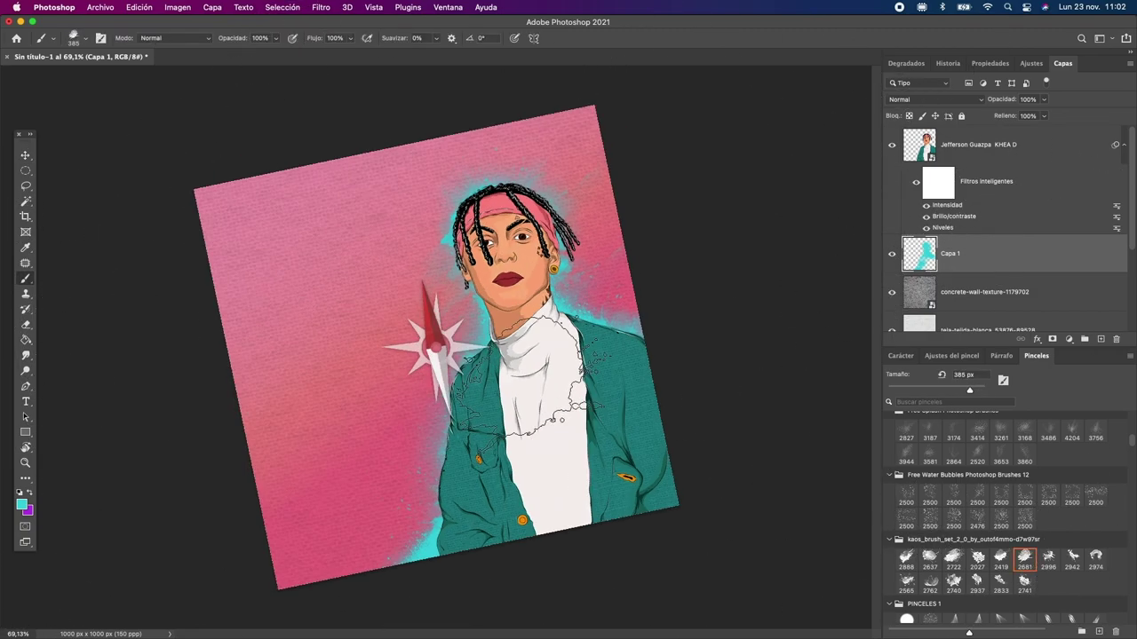
left_click_drag(551, 266, 418, 222)
left_click_drag(981, 391, 961, 391)
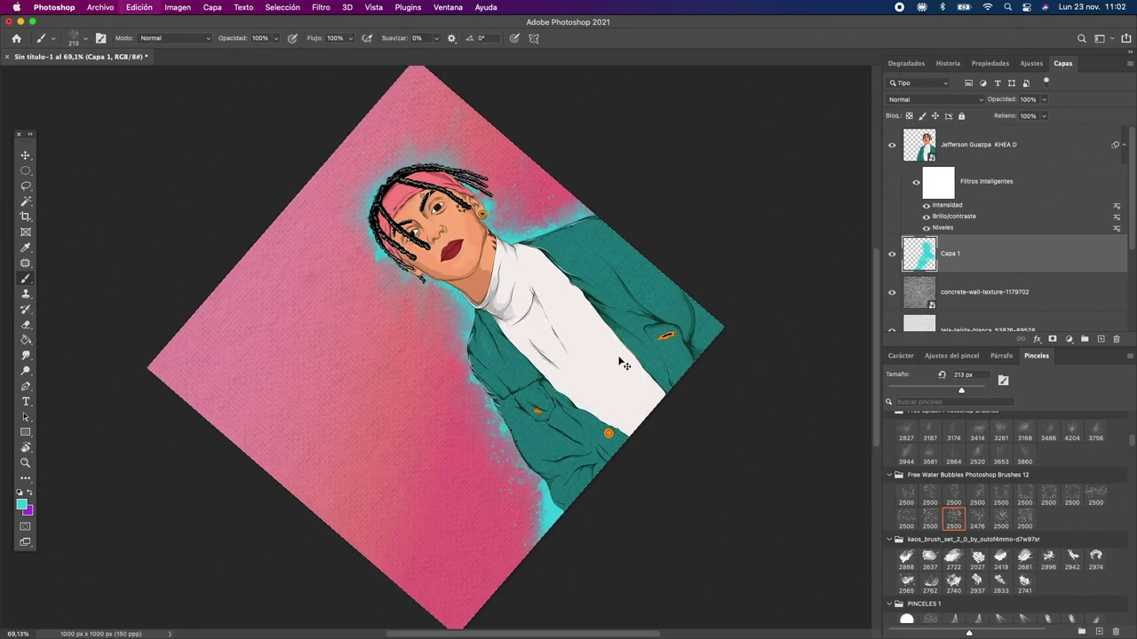
left_click_drag(711, 178, 839, 418)
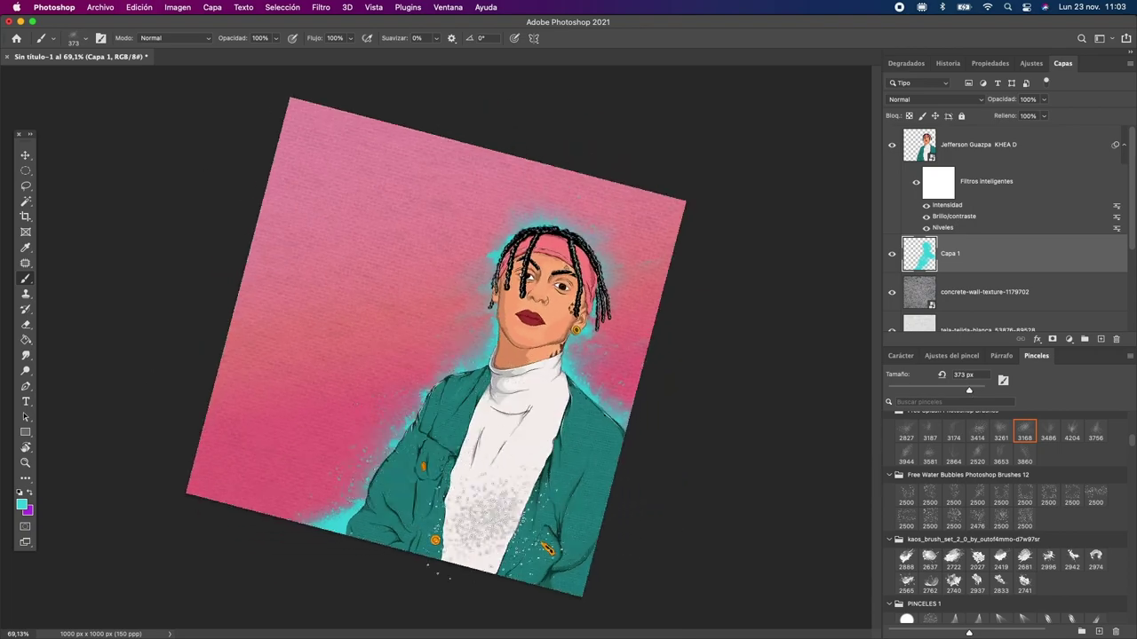
key("v")
scroll(1022, 530, "down", 2)
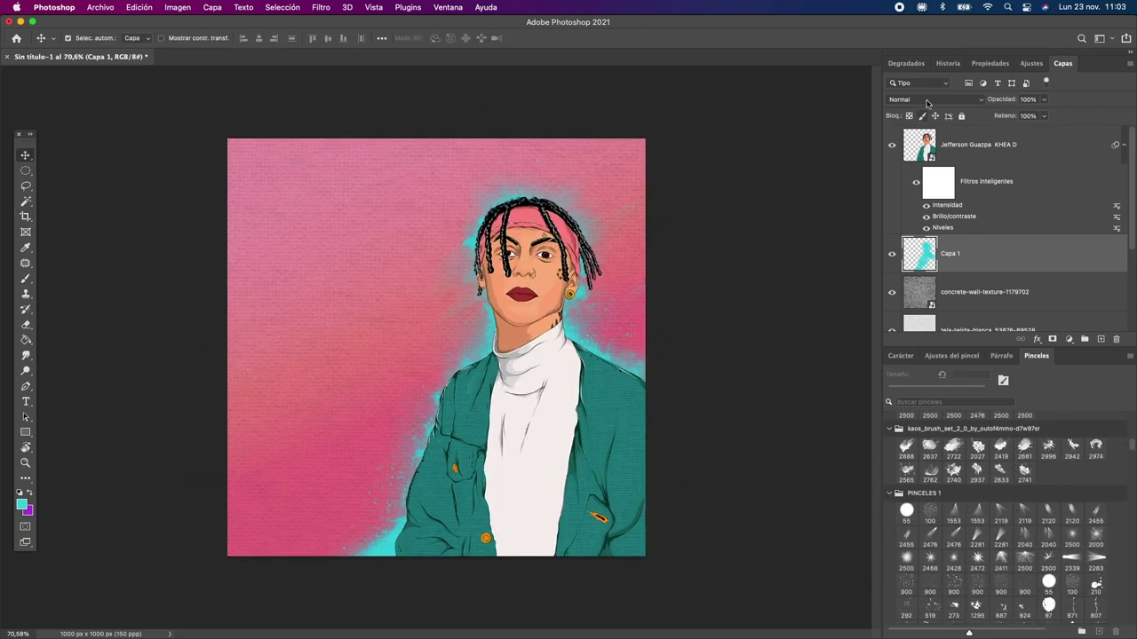
- Switch Capa 1's blend mode to Luz suave to soften the cyan splash halo
left_click(935, 99)
key("Down")
key("Down")
key("Down")
key("Down")
key("Down")
key("Down")
key("Down")
key("Down")
key("Down")
key("Down")
key("Down")
key("Down")
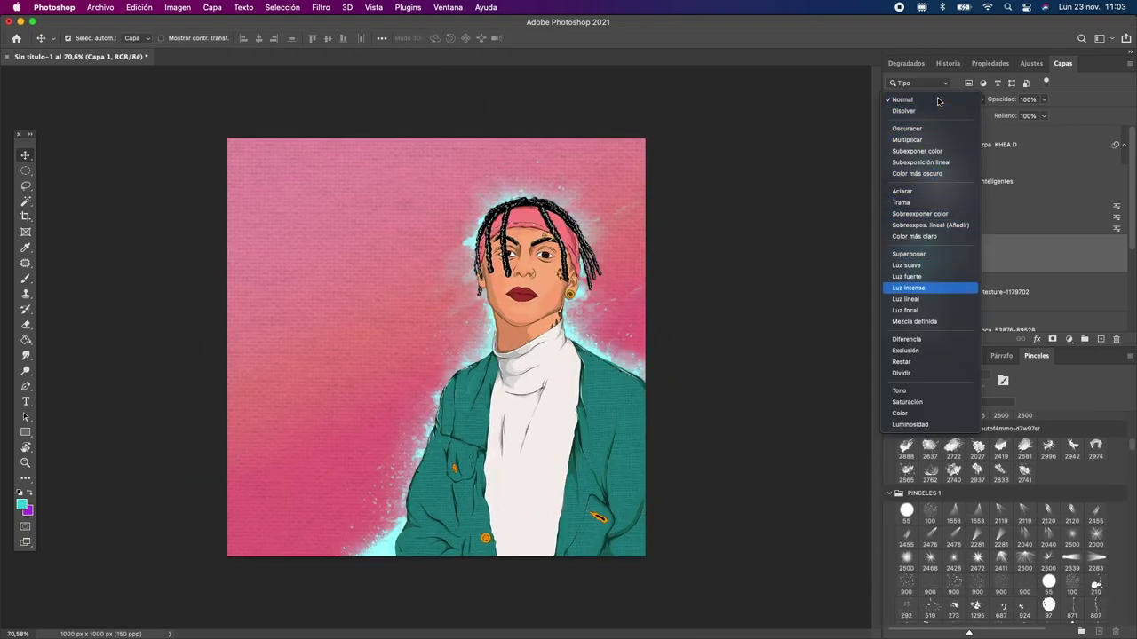
key("Down")
key("Down")
key("Down")
key("Down")
key("Down")
key("Down")
key("Down")
key("Down")
key("Down")
key("Down")
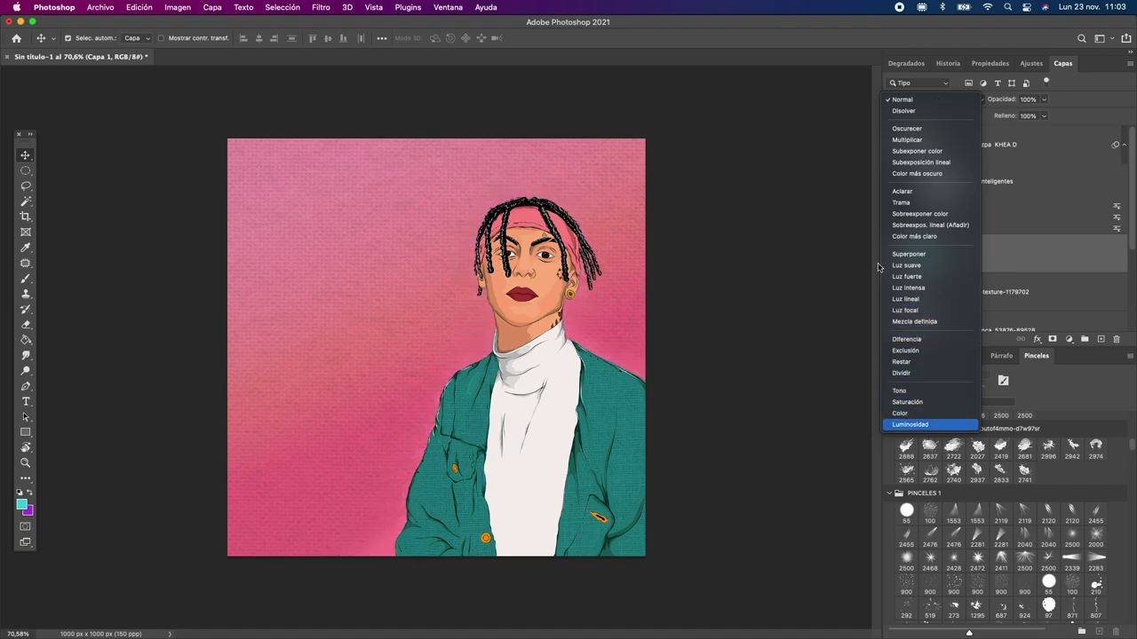
key("Down")
key("Down")
key("Down")
key("Down")
key("Down")
key("Down")
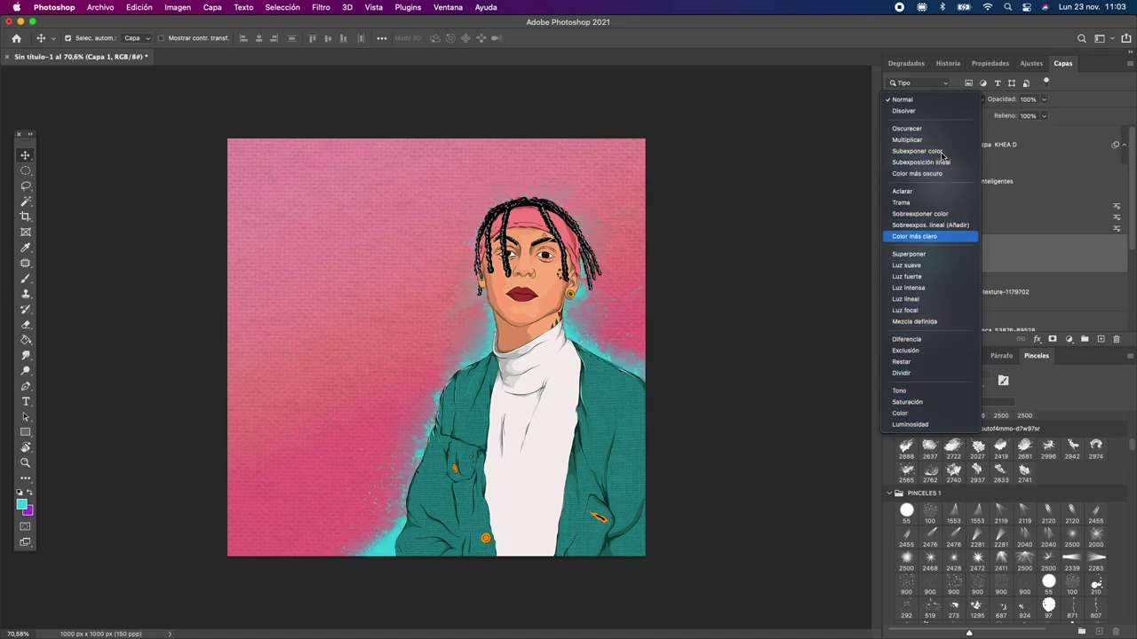
key("Down")
key("Down")
key("Return")
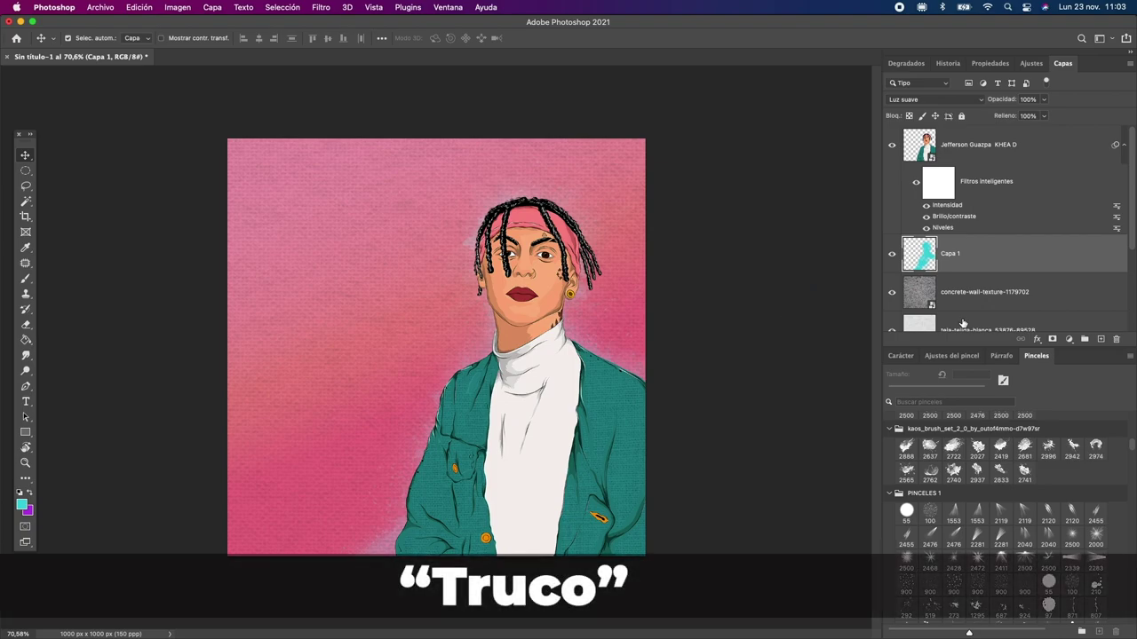
- Add a Color uniforme fill layer in orange #f3a206 above Capa 1
left_click(1072, 342)
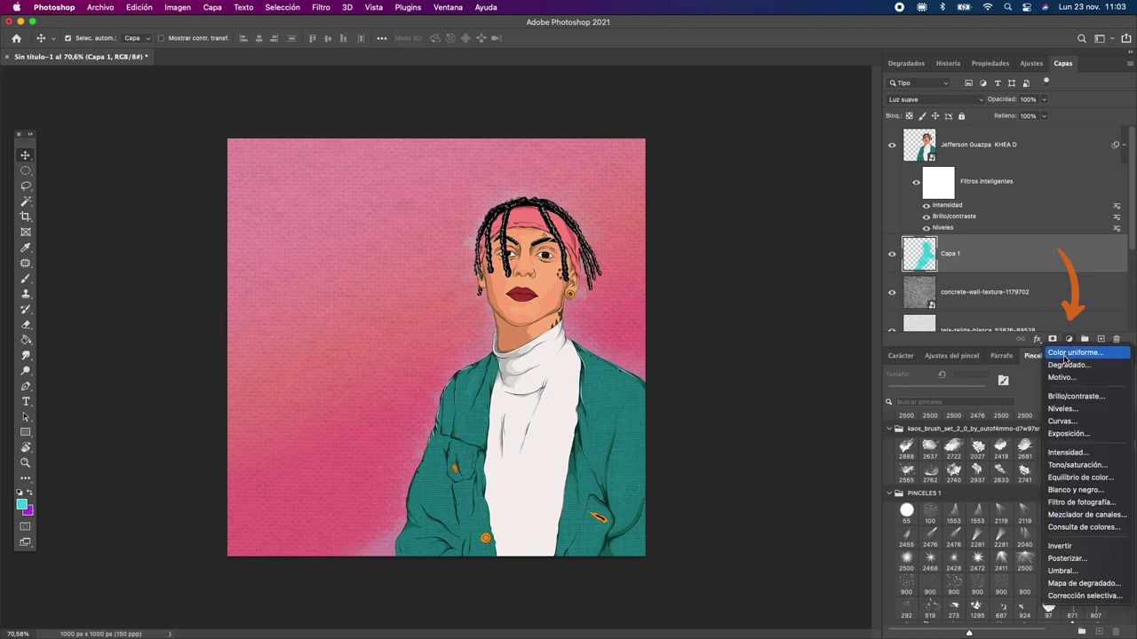
left_click(1092, 286)
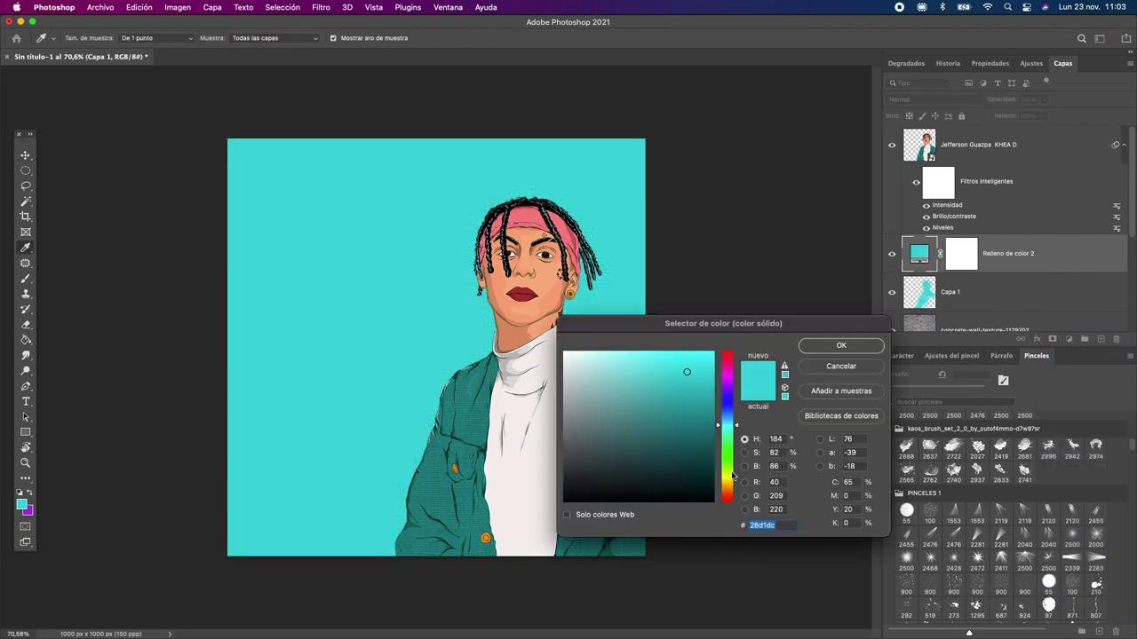
left_click_drag(731, 487, 731, 489)
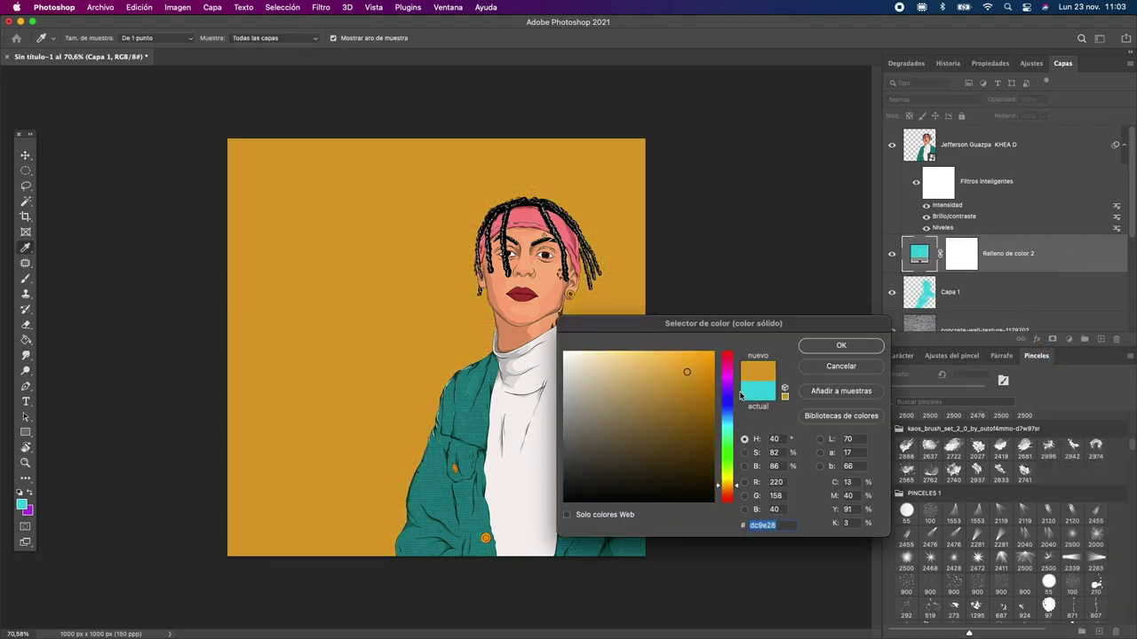
left_click(836, 347)
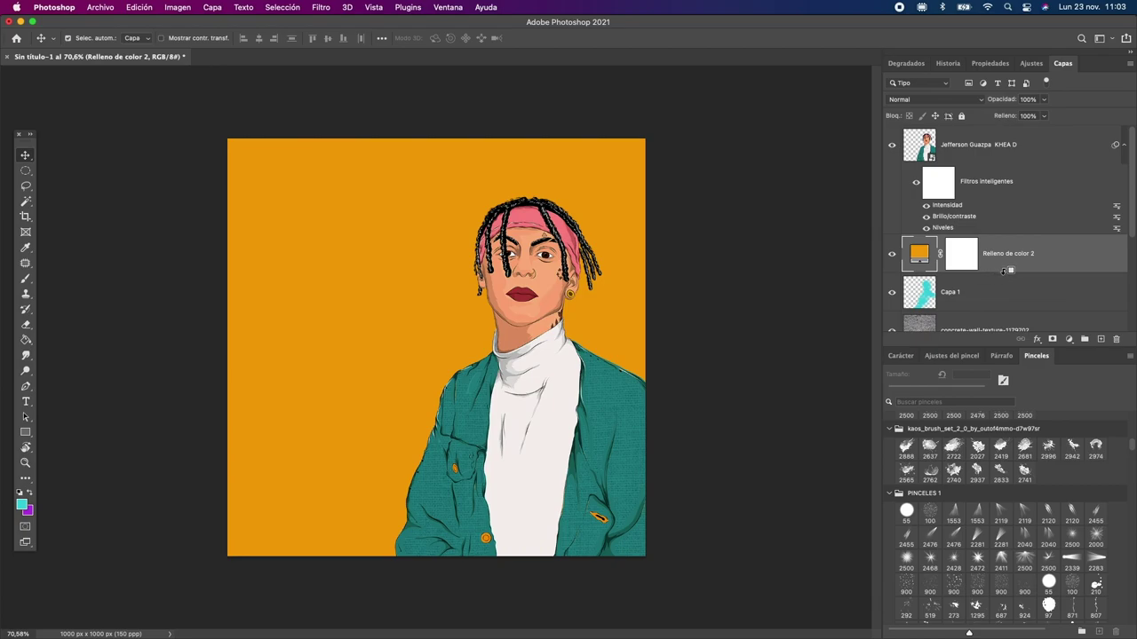
key("alt")
- Clip the orange fill to Capa 1 and set Capa 1 to Dividir blending
left_click(1003, 270, "alt")
left_click(965, 292)
left_click(935, 98)
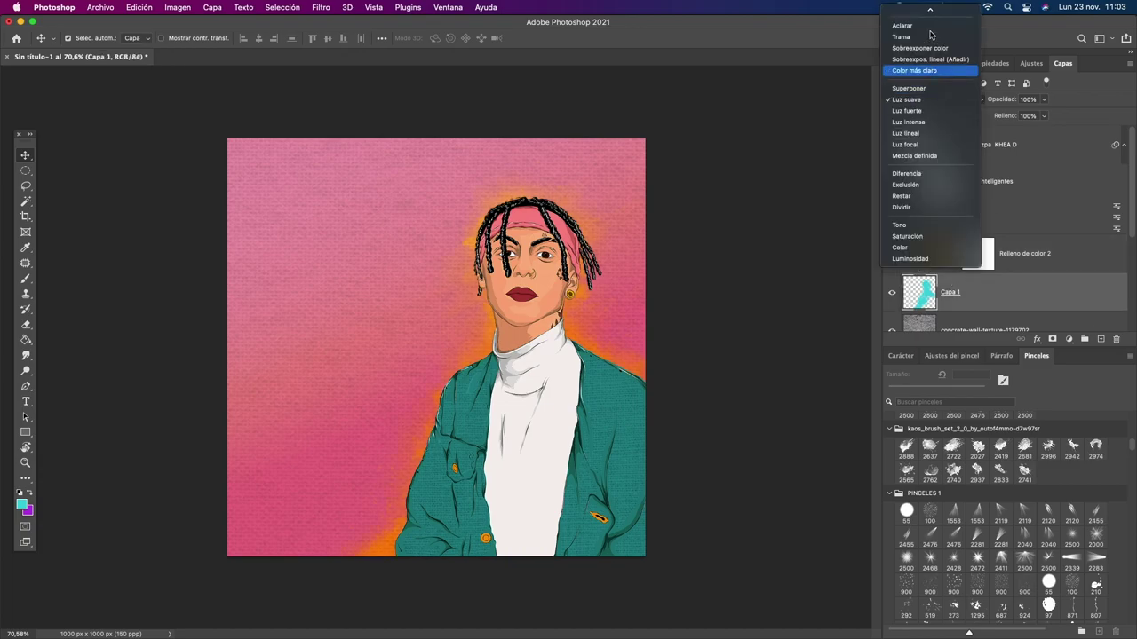
key("Down")
key("Down")
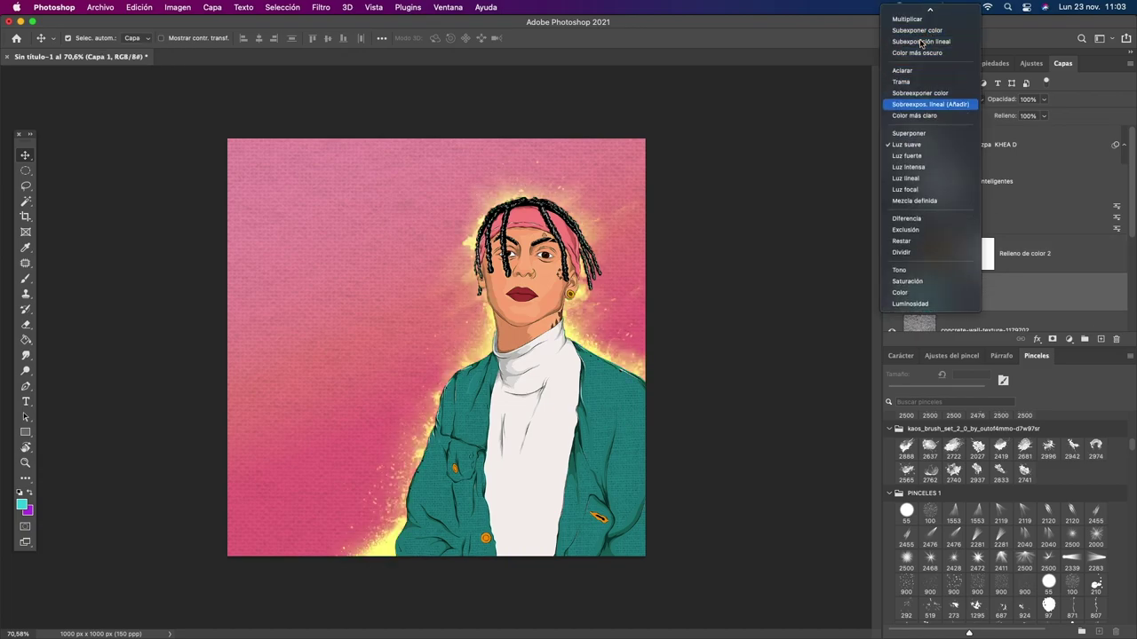
key("Down")
key("Down")
key("Down")
key("Down")
key("Down")
key("Down")
key("Down")
key("Down")
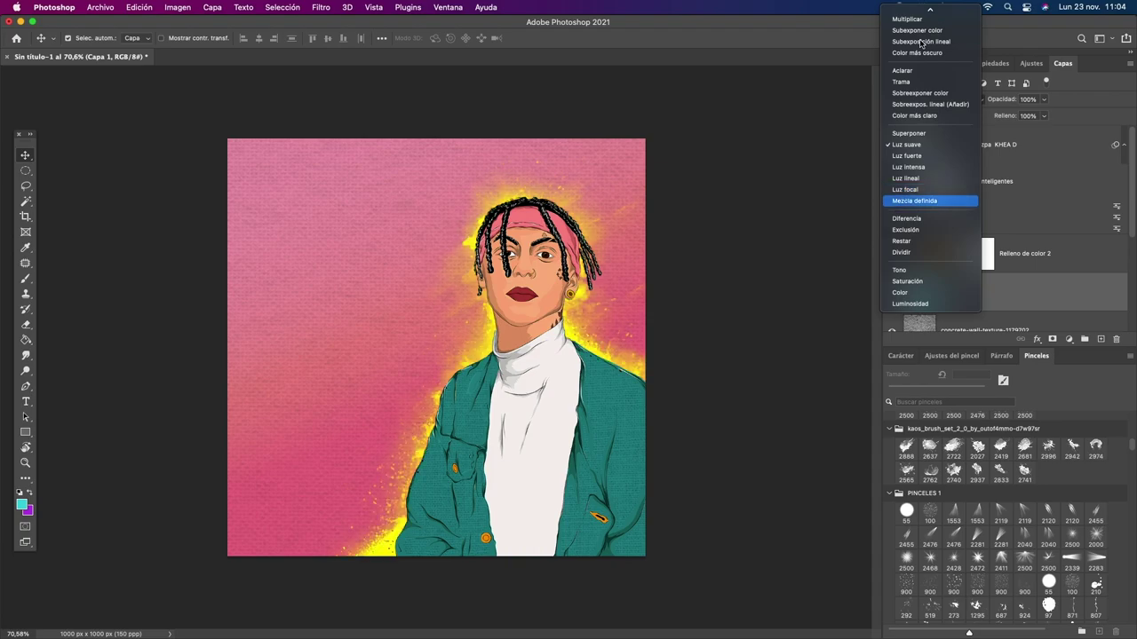
key("Down")
key("Down")
key("Down")
key("Down")
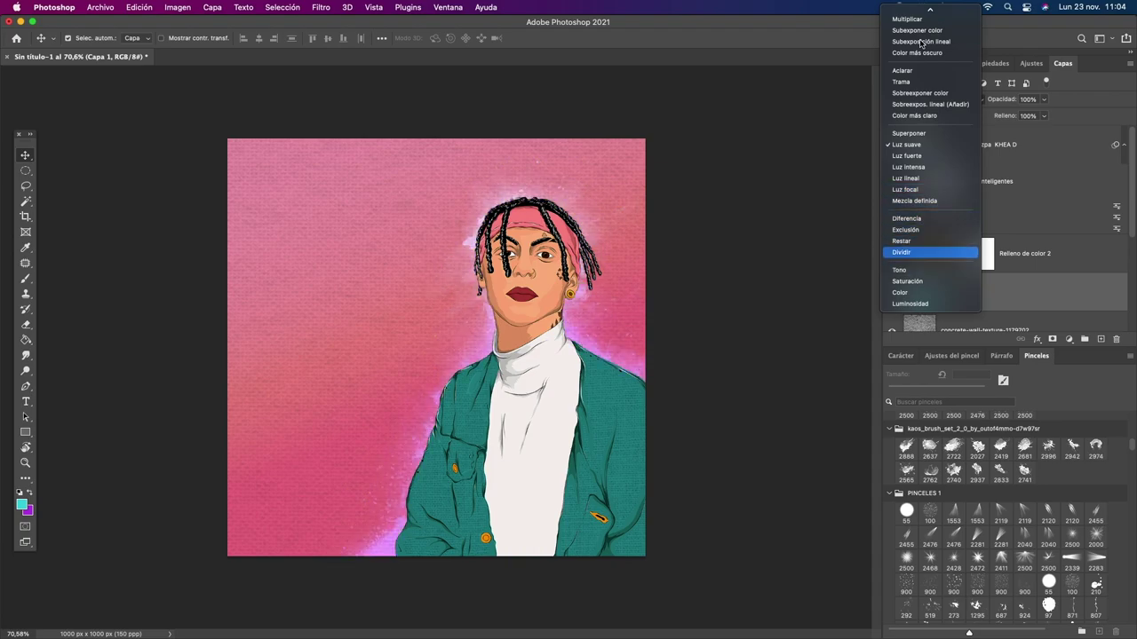
key("Down")
key("Down")
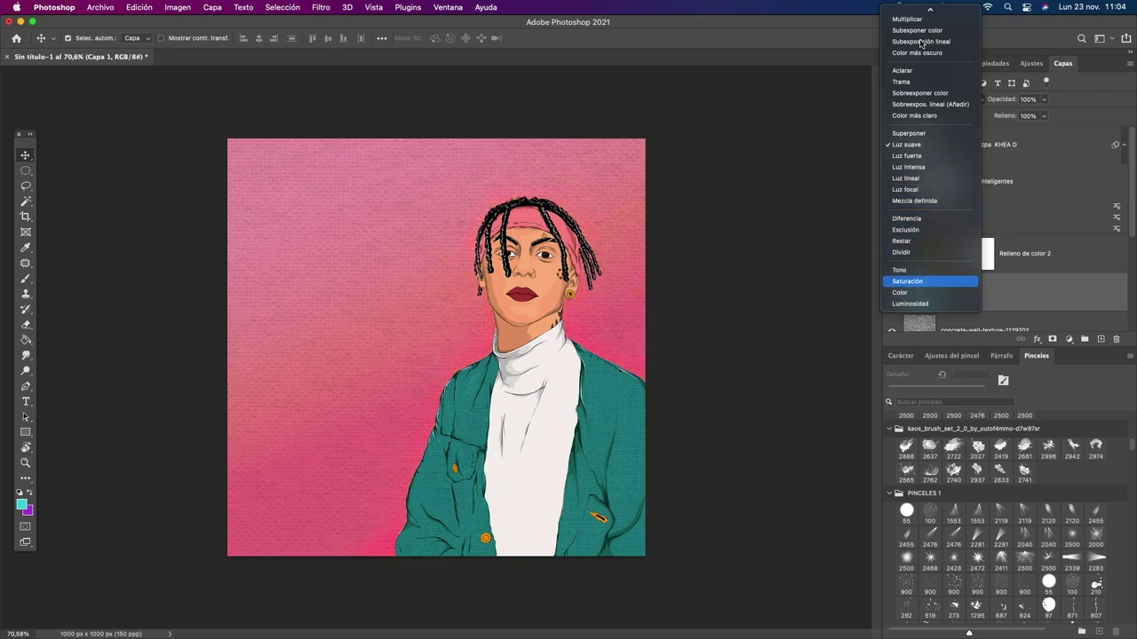
key("Down")
key("Down")
key("Up")
key("Up")
key("Up")
key("Return")
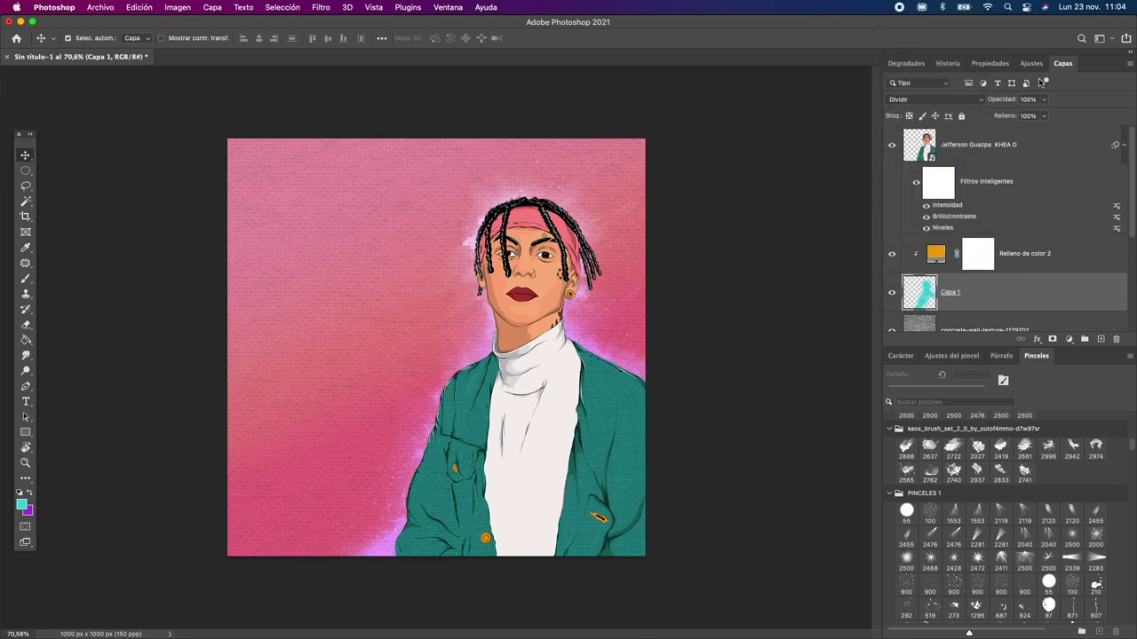
- Lower Capa 1's opacity to 73%, add a layer mask and brush out glow near the face
left_click(969, 247)
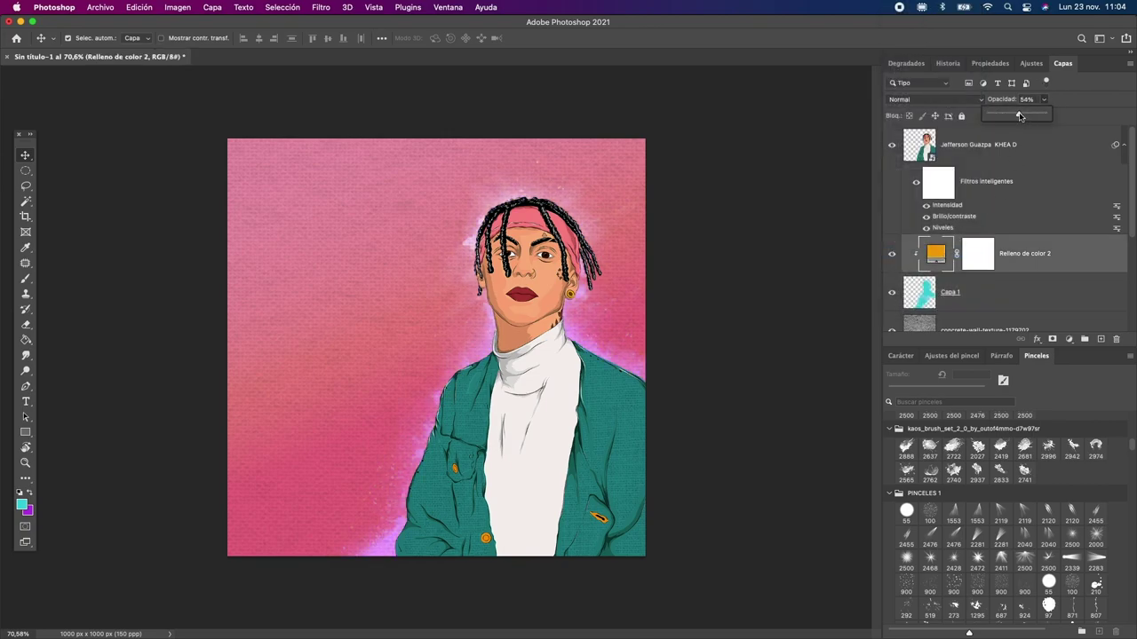
key("alt+bracketleft")
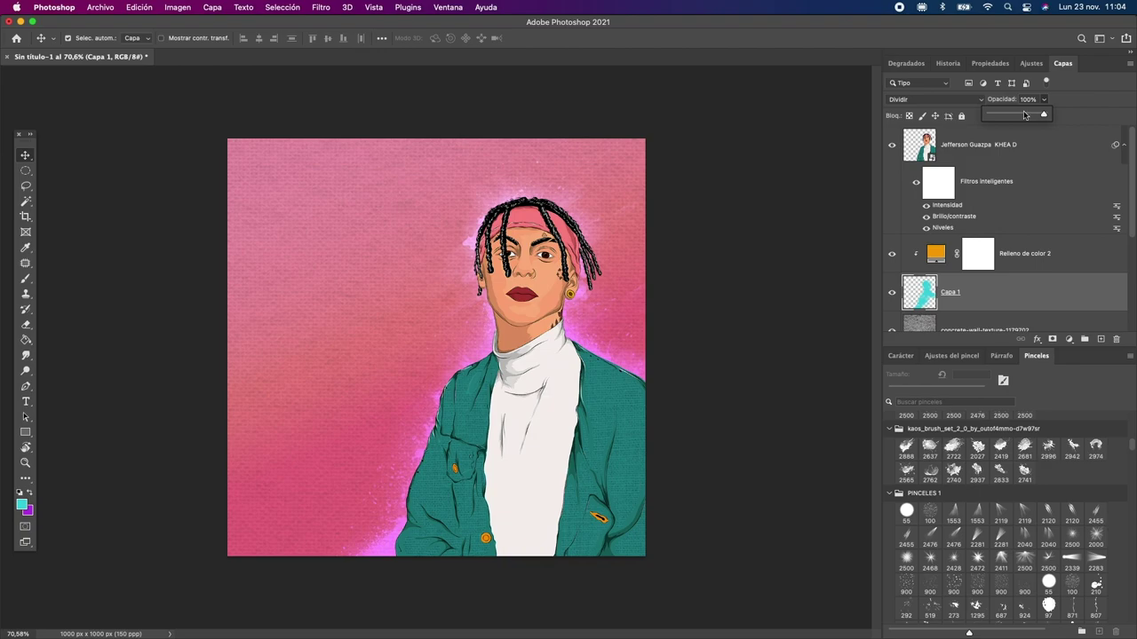
left_click(1024, 116)
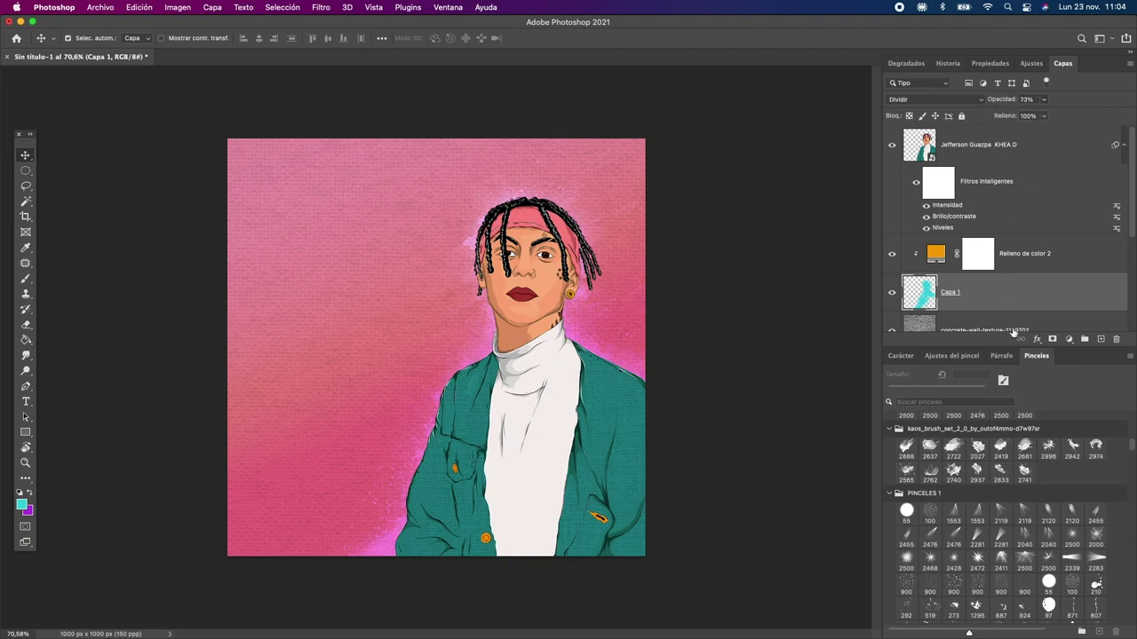
left_click(1052, 338)
key("b")
left_click_drag(533, 267, 461, 400)
left_click_drag(426, 462, 417, 578)
left_click_drag(391, 480, 380, 576)
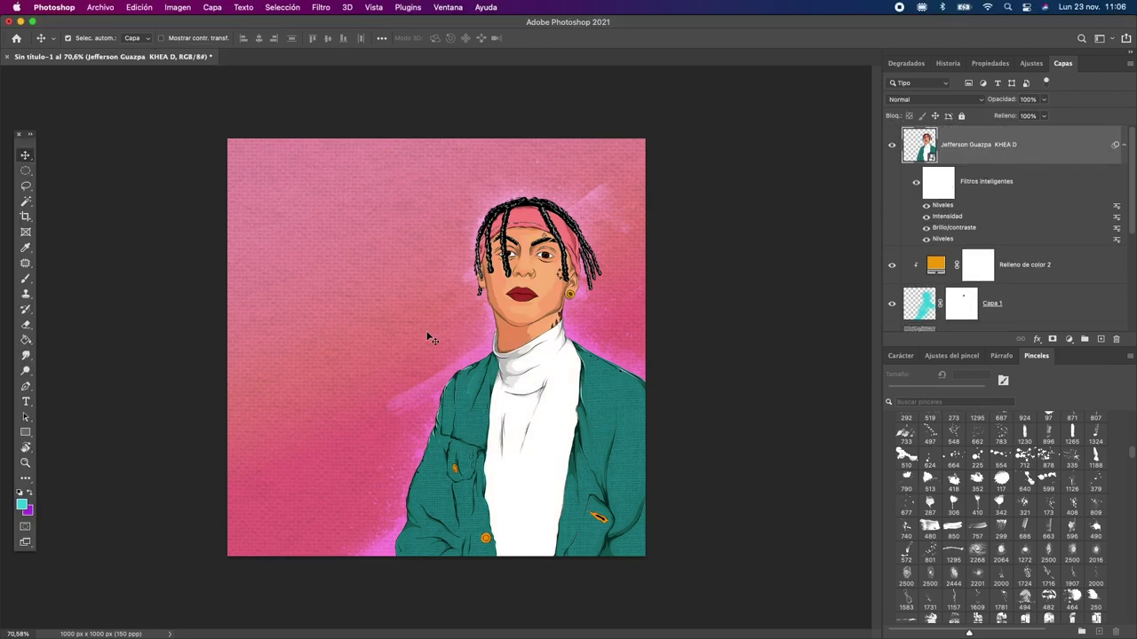
- Start a white 'Khea' text layer left of the portrait and browse the font list
key("t")
left_click(279, 286)
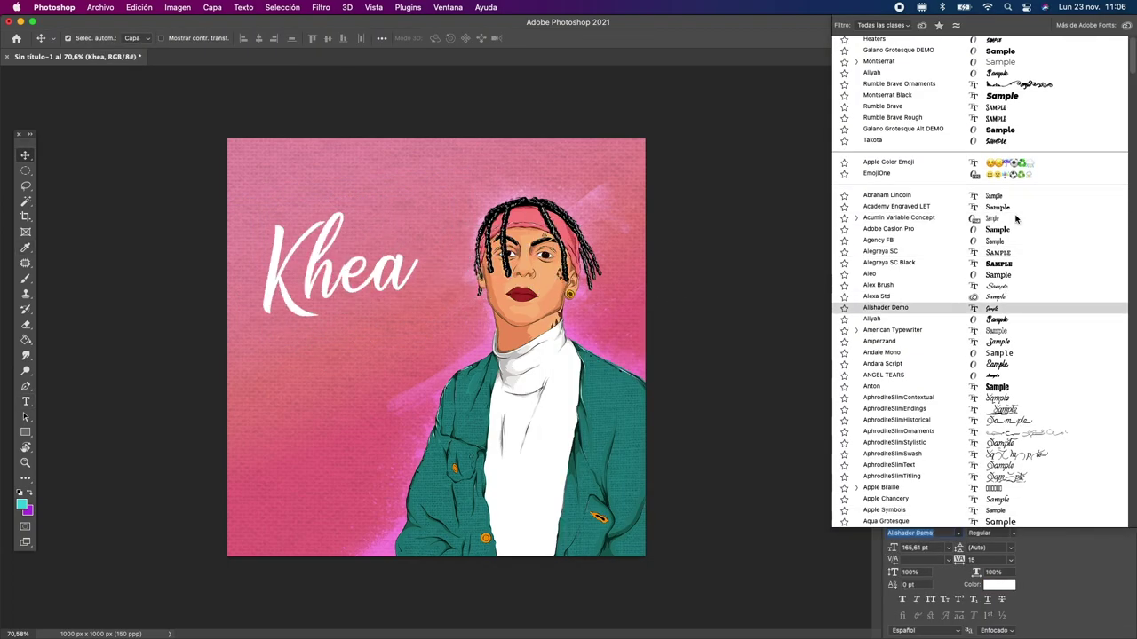
scroll(1015, 218, "down", 5)
scroll(1013, 275, "down", 5)
scroll(1009, 337, "down", 5)
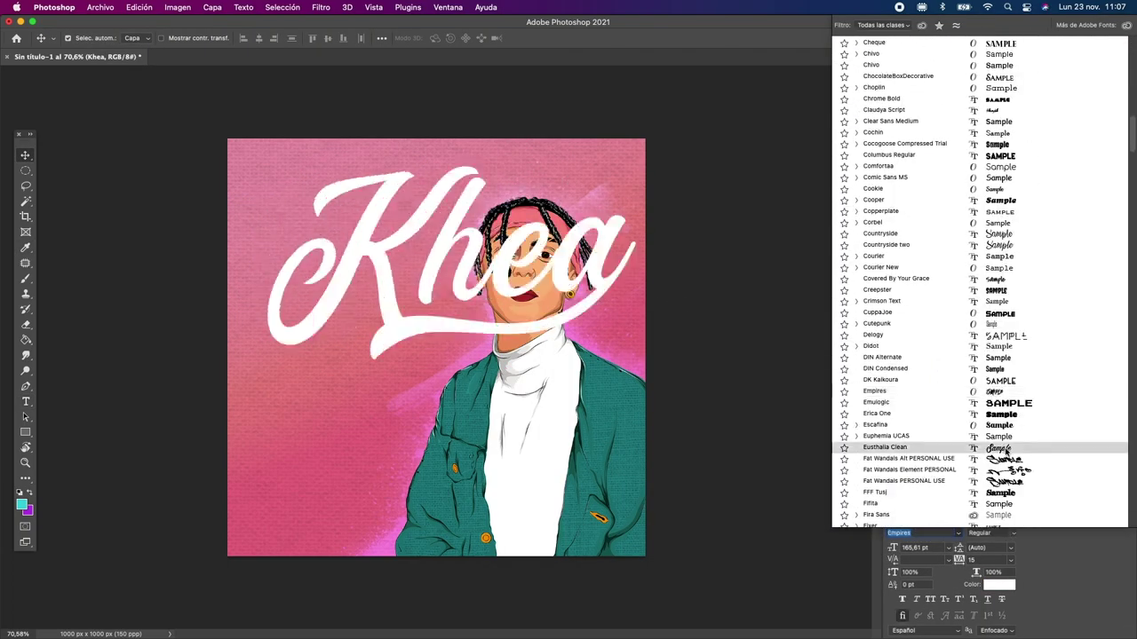
scroll(1008, 400, "down", 5)
scroll(1008, 449, "down", 5)
scroll(1012, 440, "down", 5)
scroll(1017, 431, "down", 5)
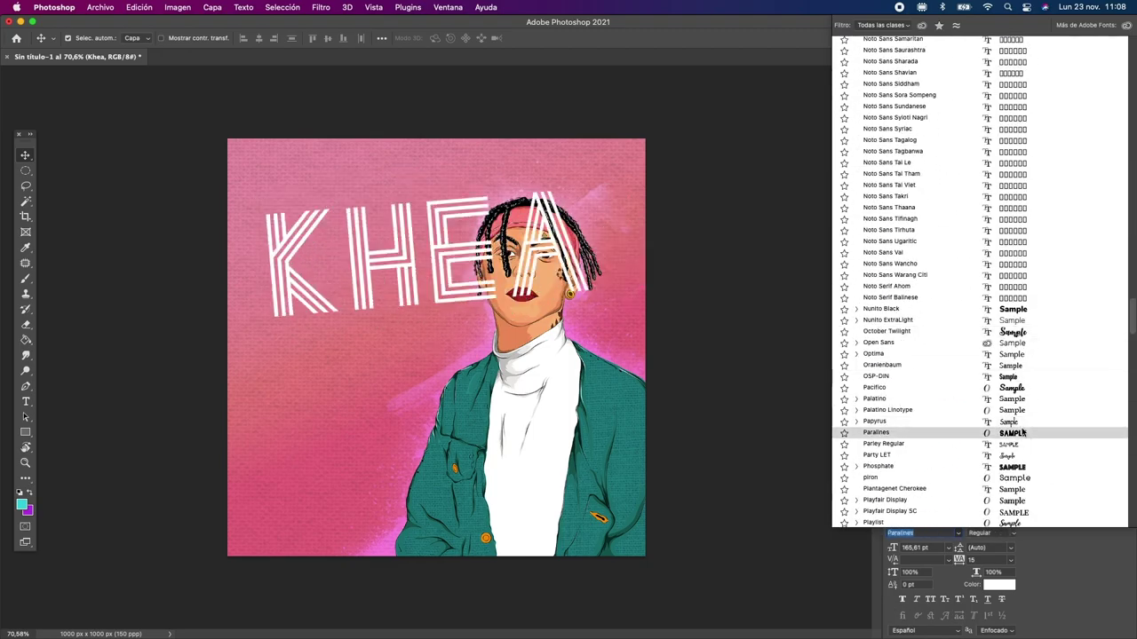
scroll(1021, 421, "down", 5)
scroll(1023, 426, "down", 5)
scroll(1025, 431, "down", 5)
scroll(1028, 436, "down", 5)
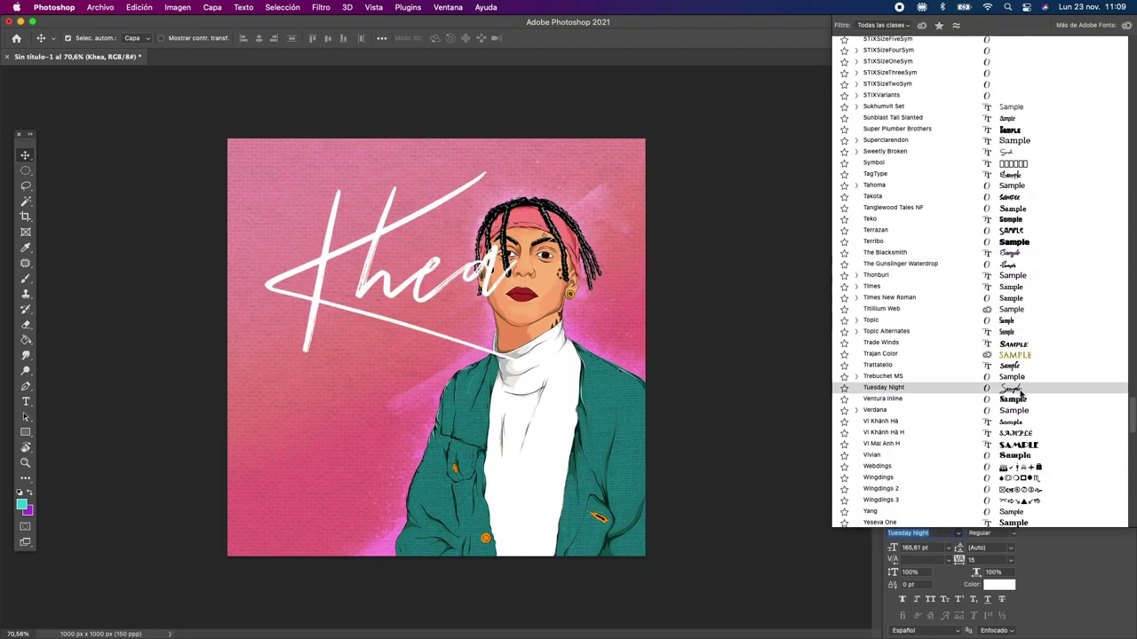
scroll(1030, 441, "down", 3)
scroll(1028, 409, "up", 5)
scroll(1026, 369, "up", 5)
scroll(1022, 325, "up", 5)
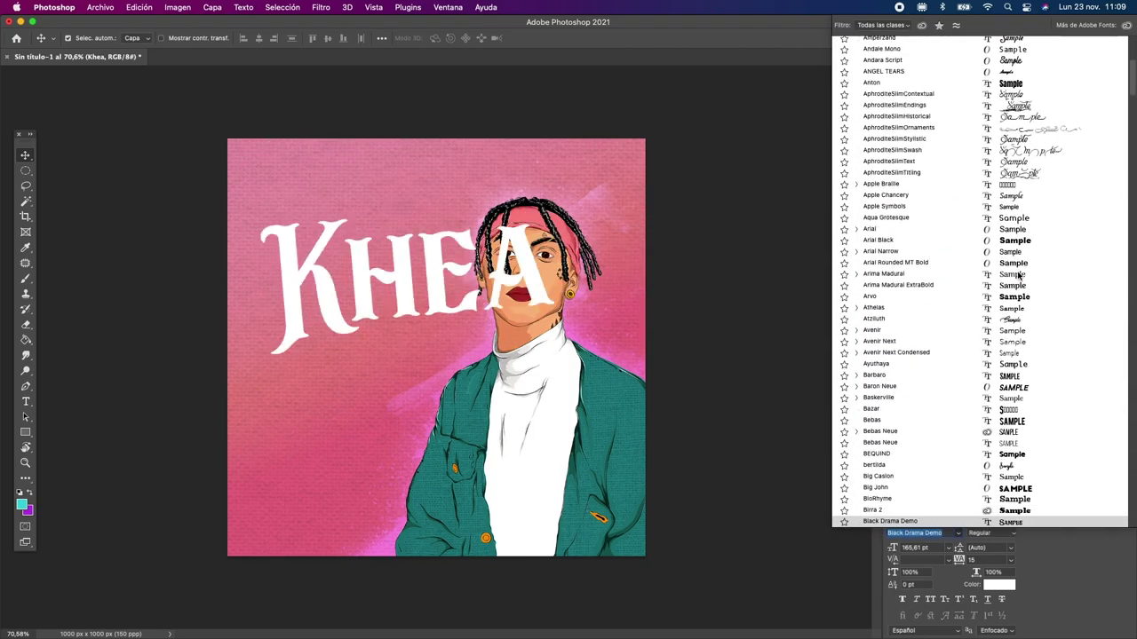
scroll(1019, 276, "up", 5)
scroll(1018, 276, "down", 5)
scroll(1019, 276, "down", 5)
scroll(1019, 276, "down", 5)
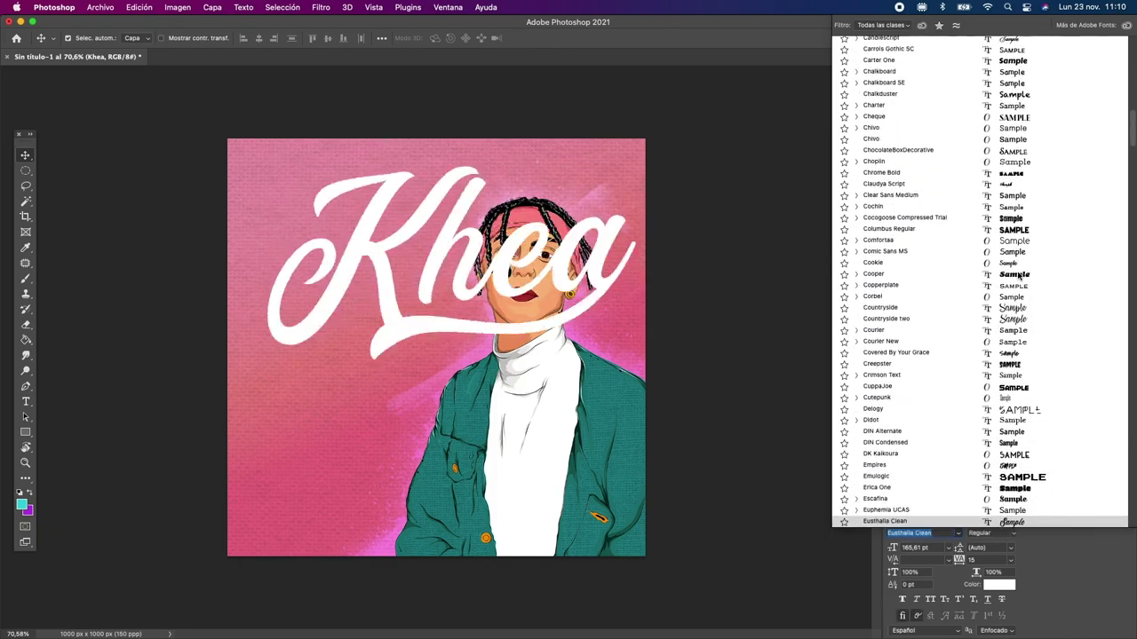
scroll(1019, 276, "down", 5)
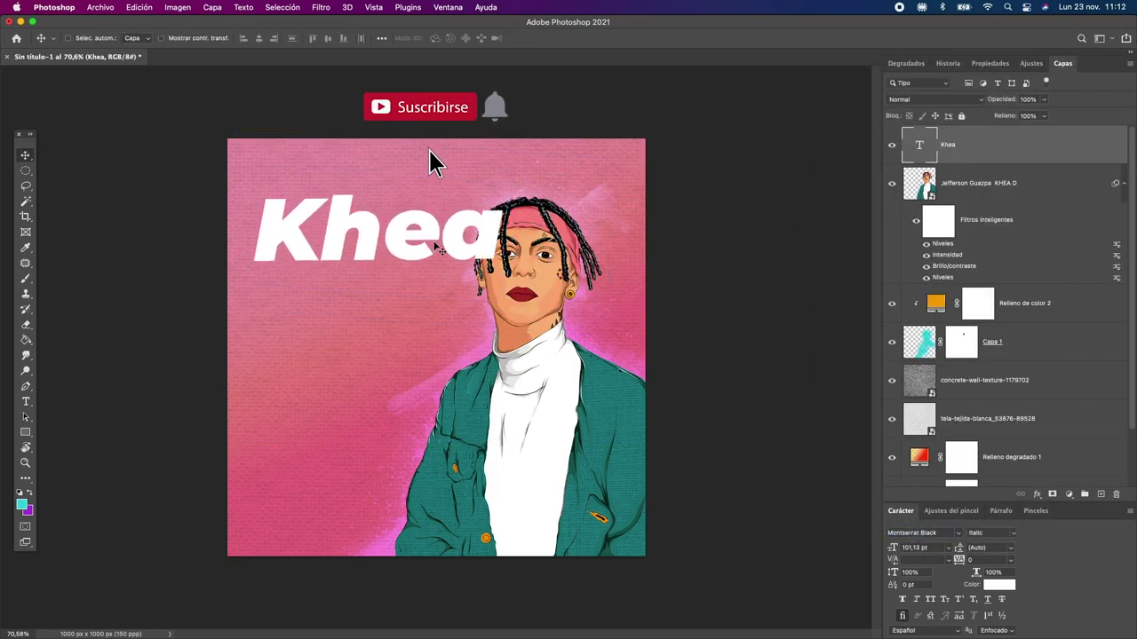
- Step through fonts on the Khea text to compare typefaces
key("Down")
key("Down")
key("Down")
key("Down")
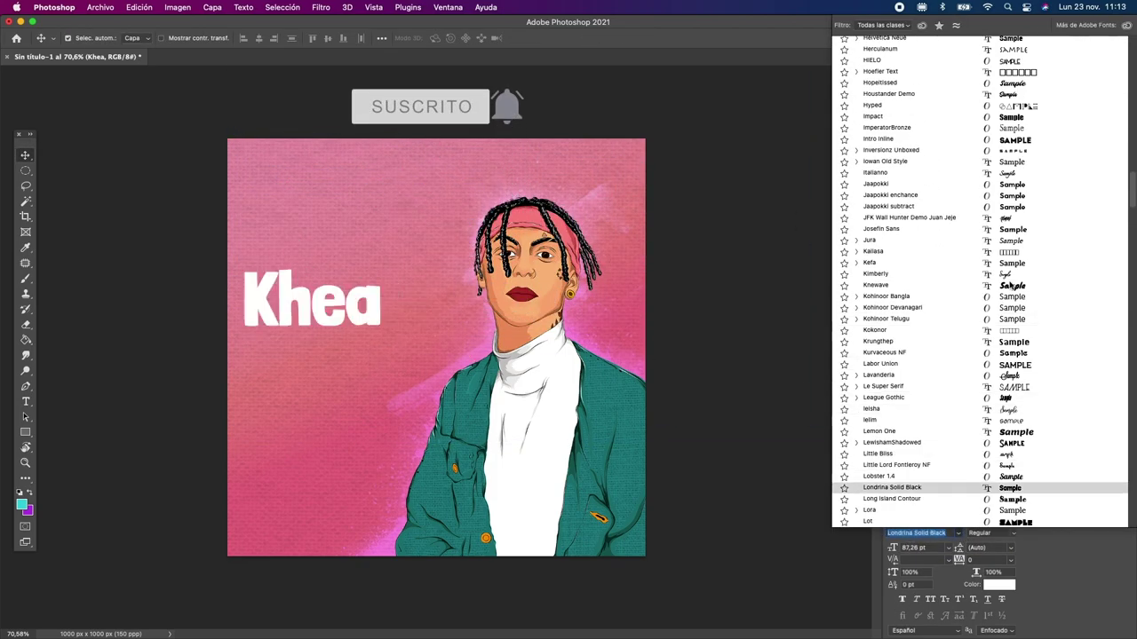
key("Down")
key("Down")
key("Down")
key("Down")
key("Down")
key("Down")
key("Down")
key("Down")
key("Down")
key("Down")
key("Down")
key("Down")
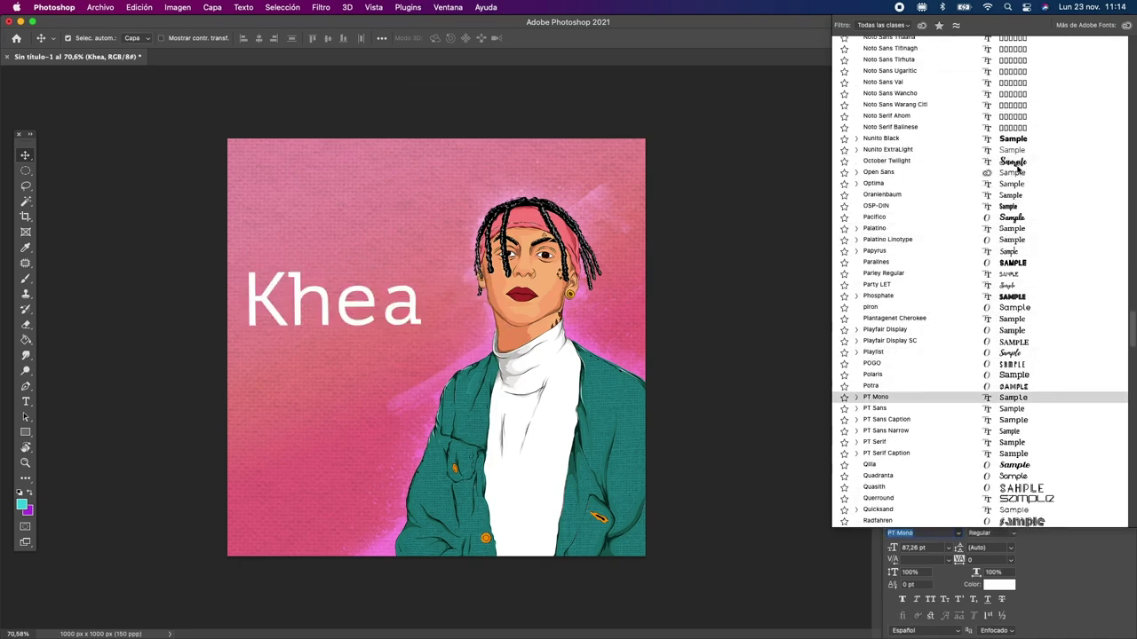
key("Down")
key("Down")
key("Down")
key("Down")
key("Down")
key("Down")
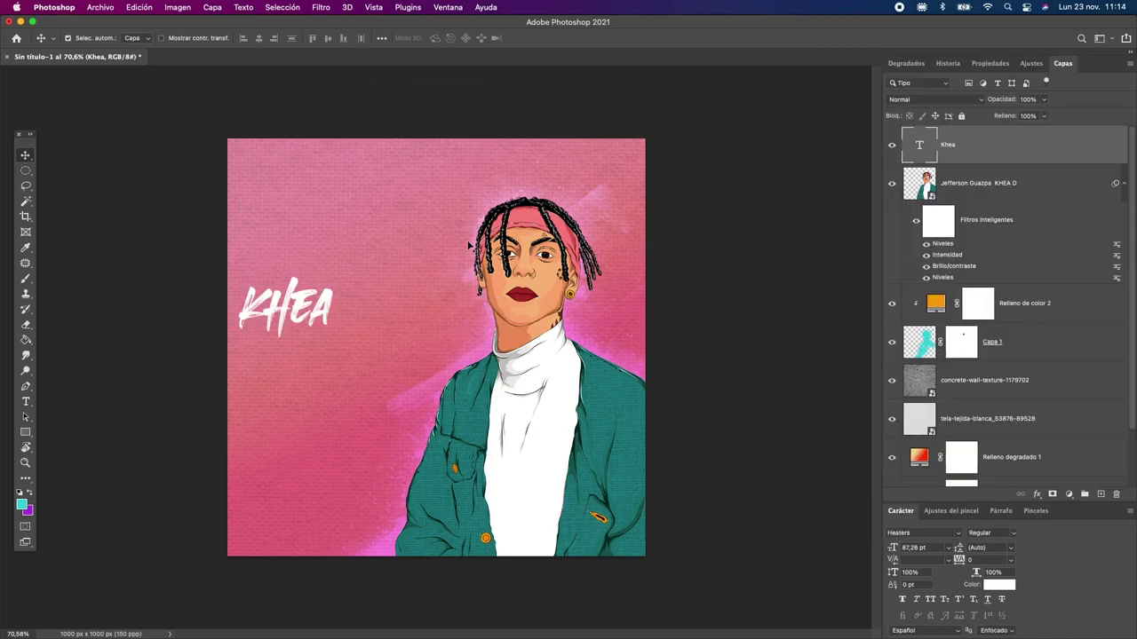
- Shrink the Khea text to about half size and move it left of the face
left_click(963, 354)
key("super+t")
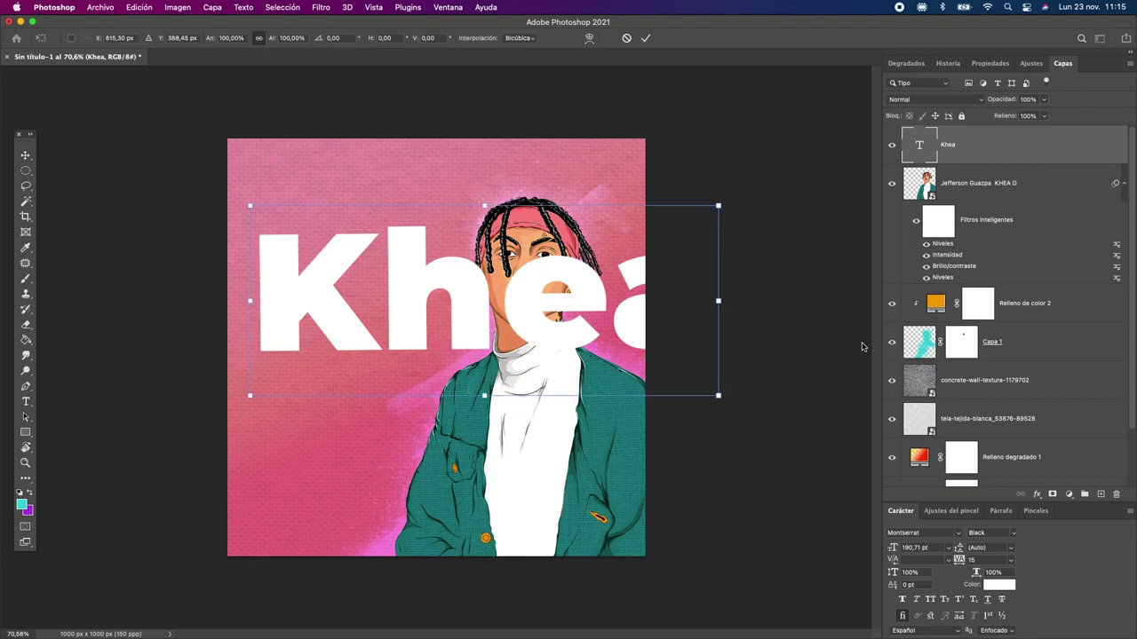
left_click_drag(719, 301, 494, 300)
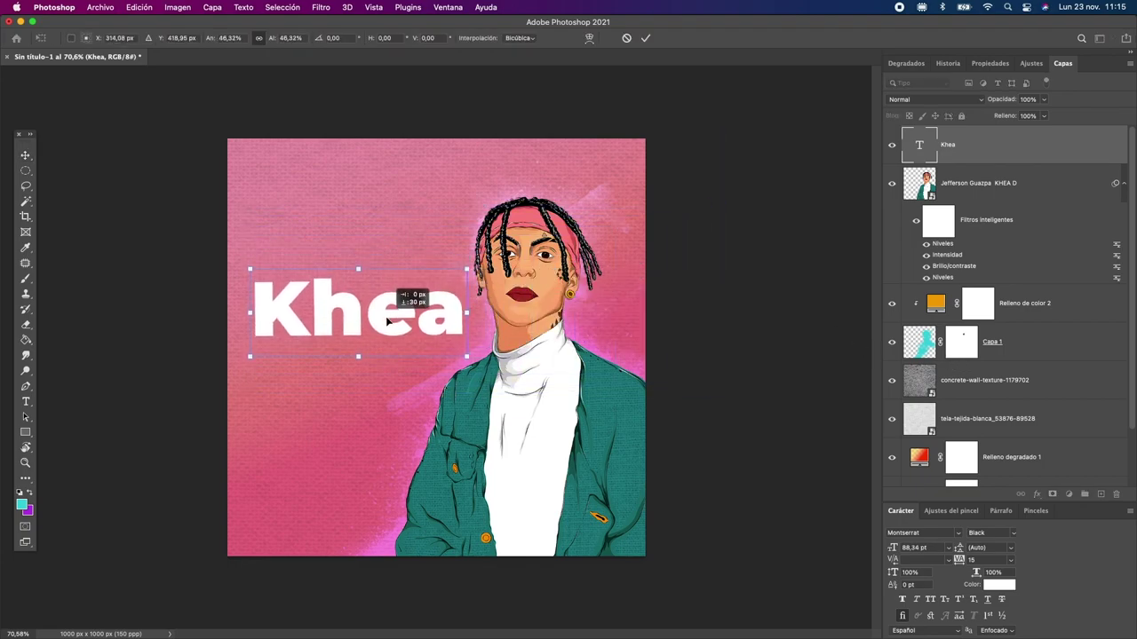
left_click_drag(426, 307, 418, 322)
key("Return")
- Retype the title as 'KHEA', then scale it to about 90% and move it up
key("t")
left_click(376, 315)
type("a")
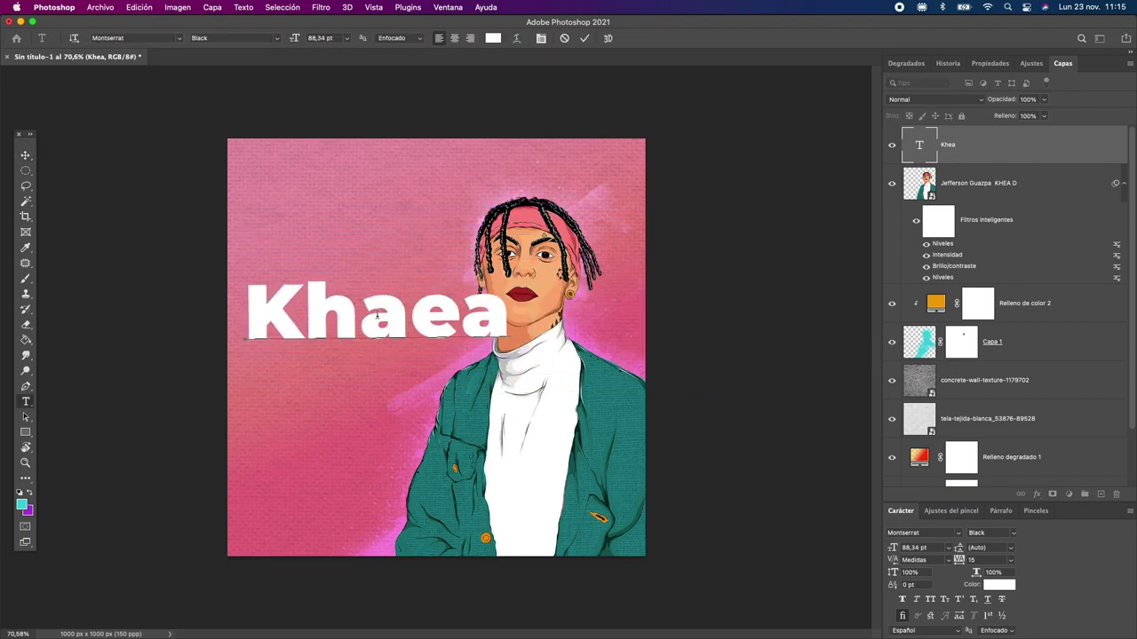
double_click(377, 316)
type("KHEA")
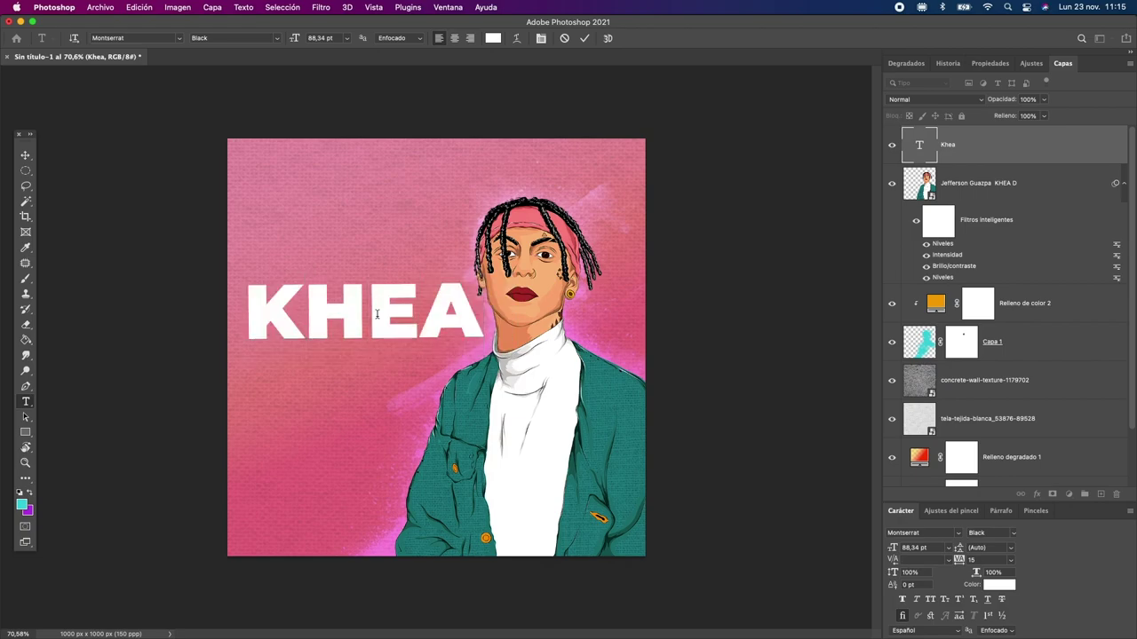
key("ctrl+Return")
key("ctrl+t")
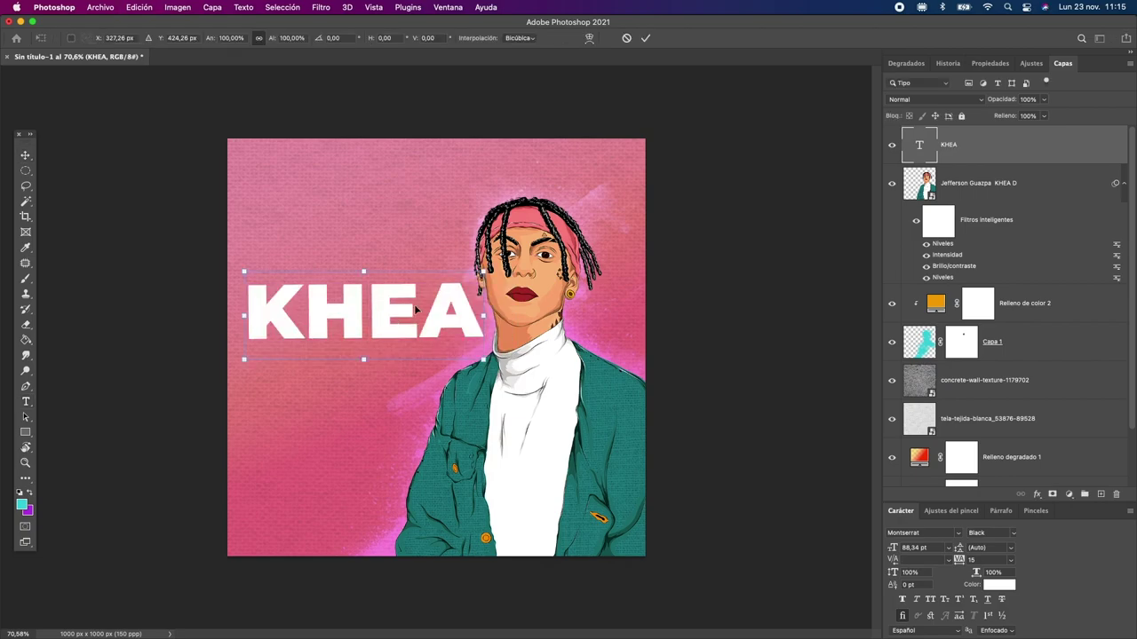
left_click_drag(482, 317, 425, 278)
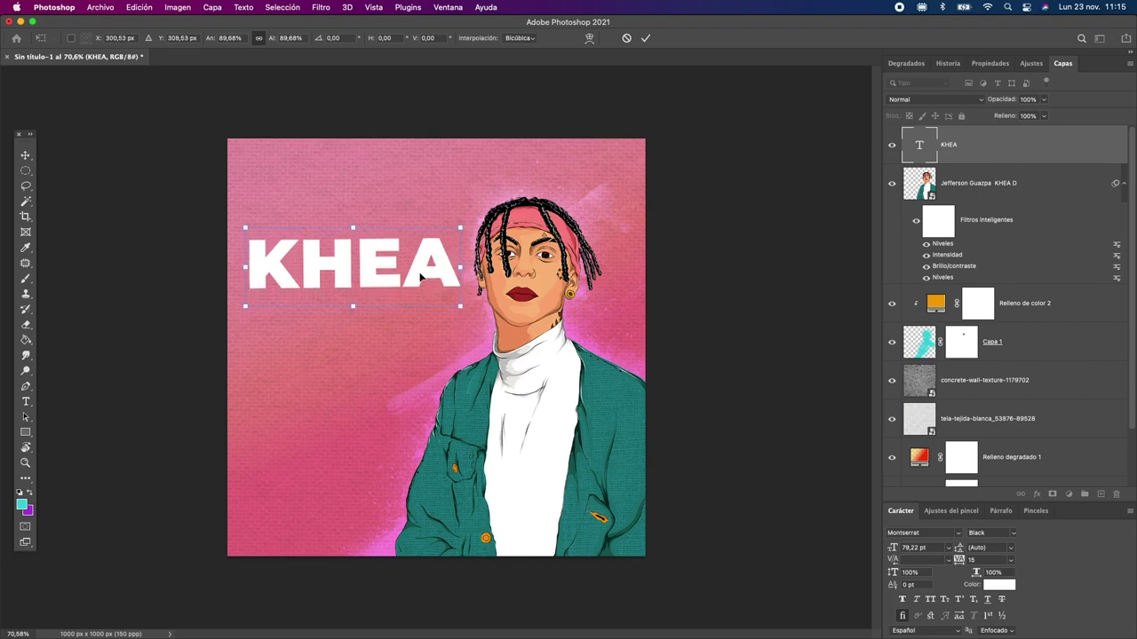
- Commit the resize, colour KHEA pale cyan and duplicate the text layer
key("Return")
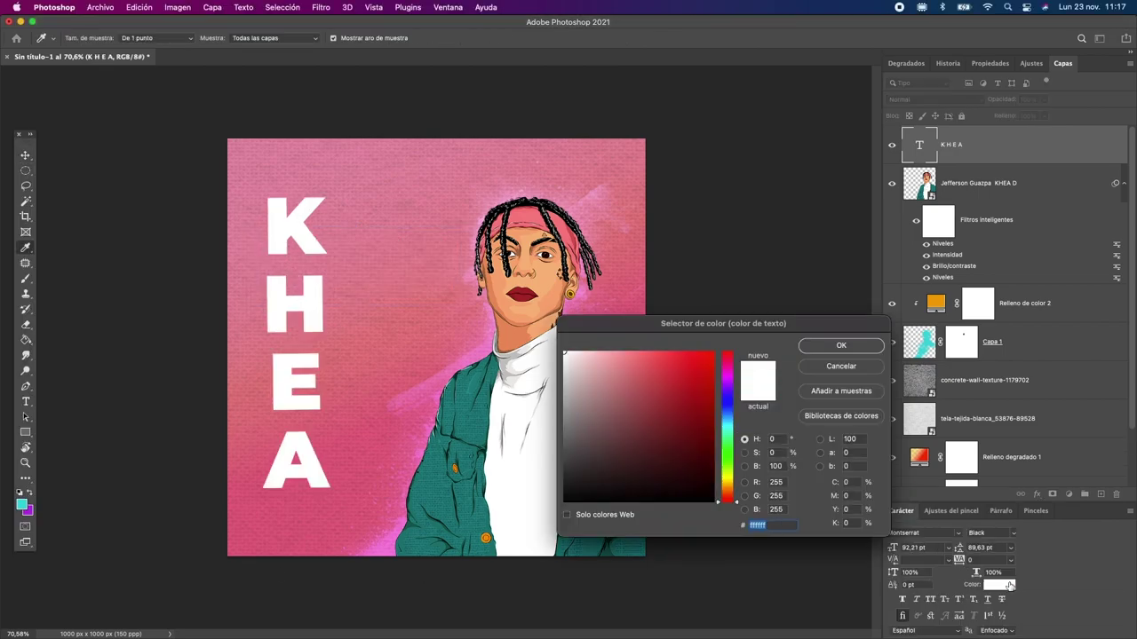
type("9ddfd3")
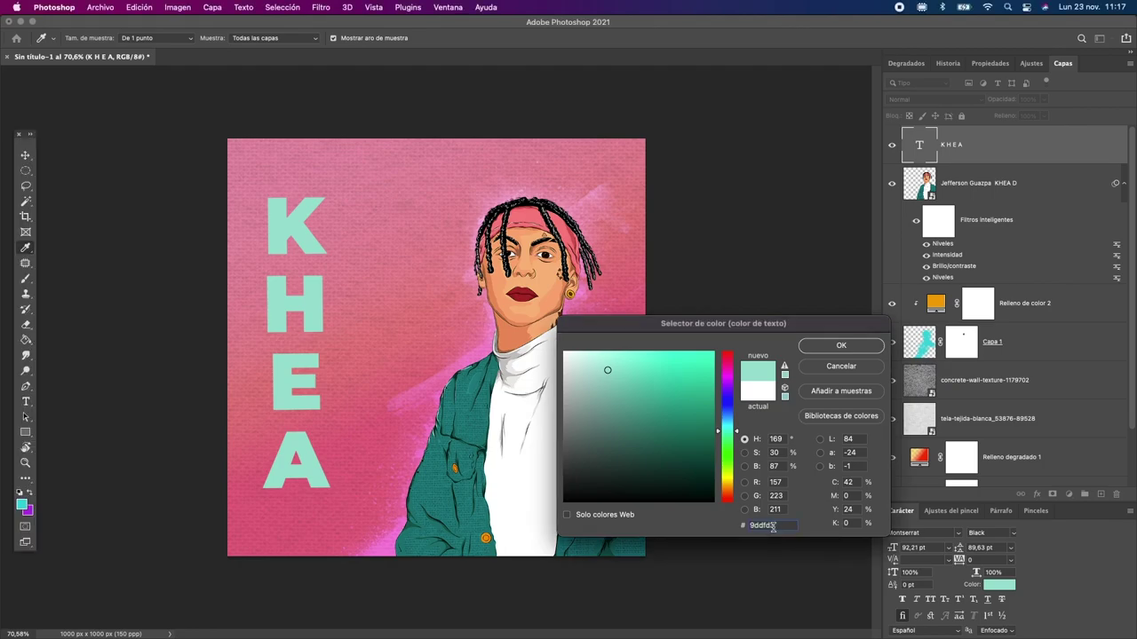
type("16a596ea86b6")
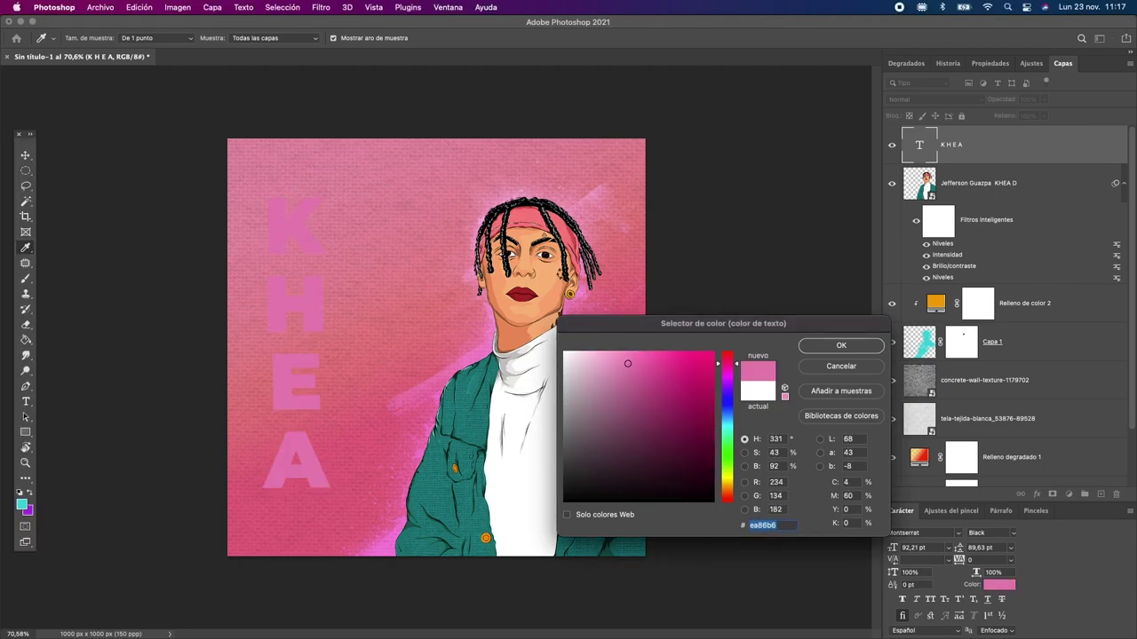
type("790c5af47c3c")
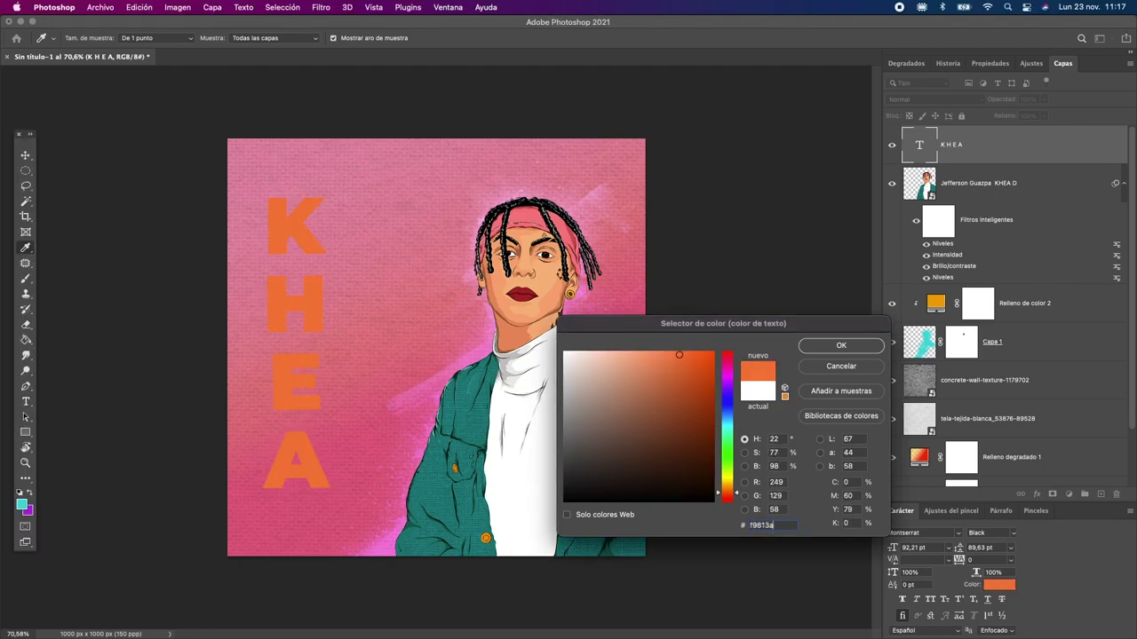
type("c9fbf7")
key("Return")
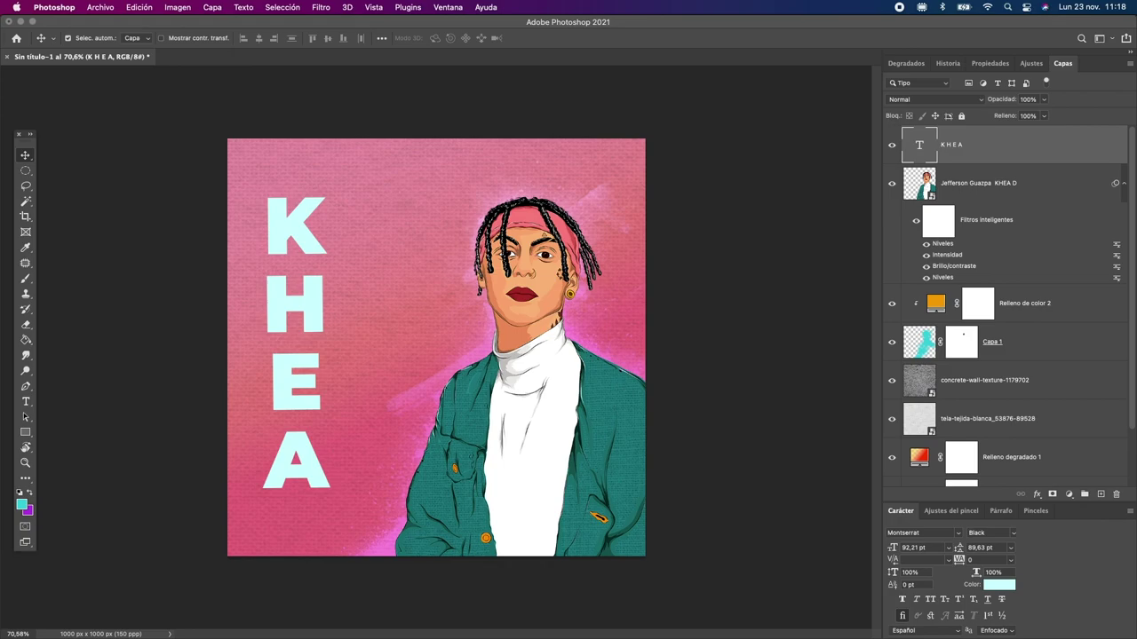
key("super+j")
- Turn the grey text copy into a Multiply shadow at reduced opacity
left_click(998, 584)
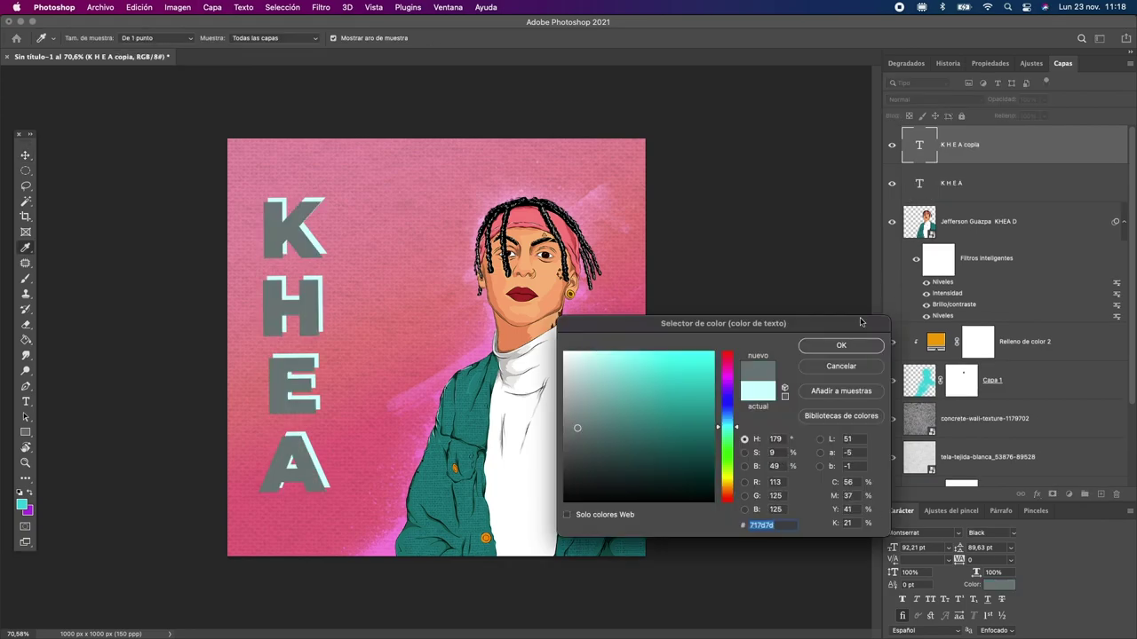
key("Return")
key("super+bracketleft")
left_click(948, 98)
left_click(923, 134)
left_click_drag(1044, 98, 1002, 118)
- Duplicate the shadow layer and create an empty Capa 2 clipped above the text
key("super+j")
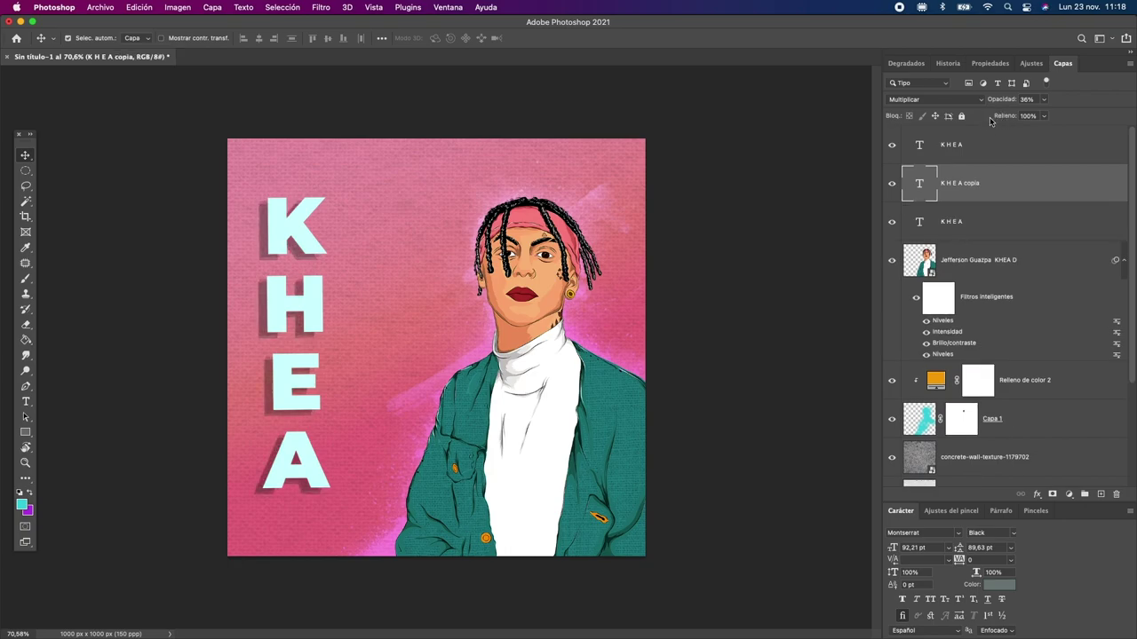
left_click(1008, 221, "shift")
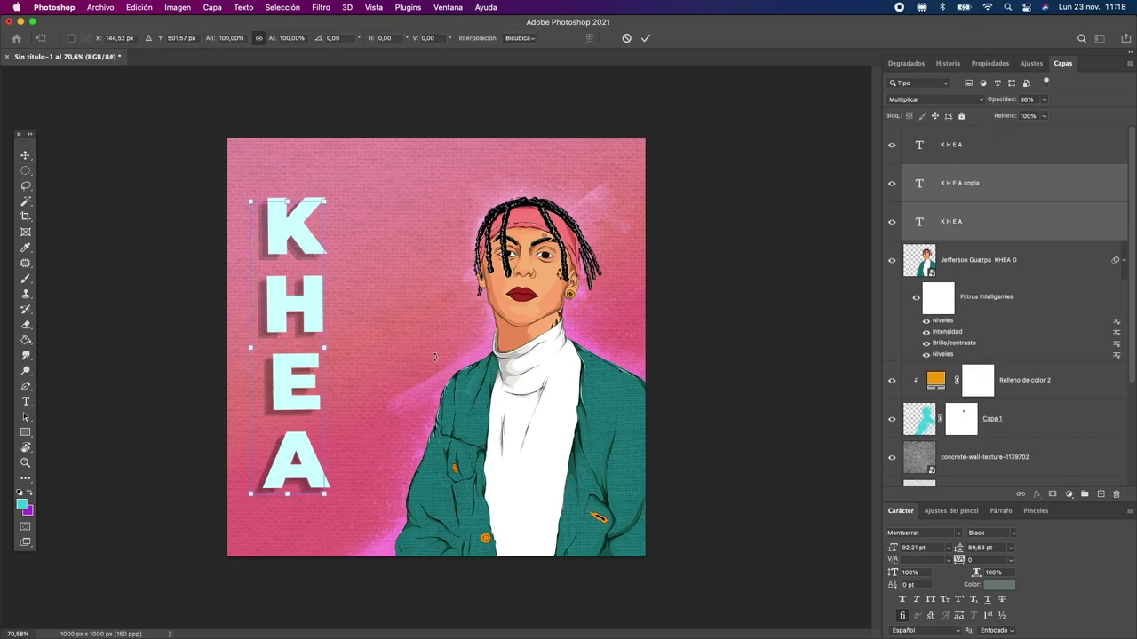
key("super+comma")
key("super+shift+alt+n")
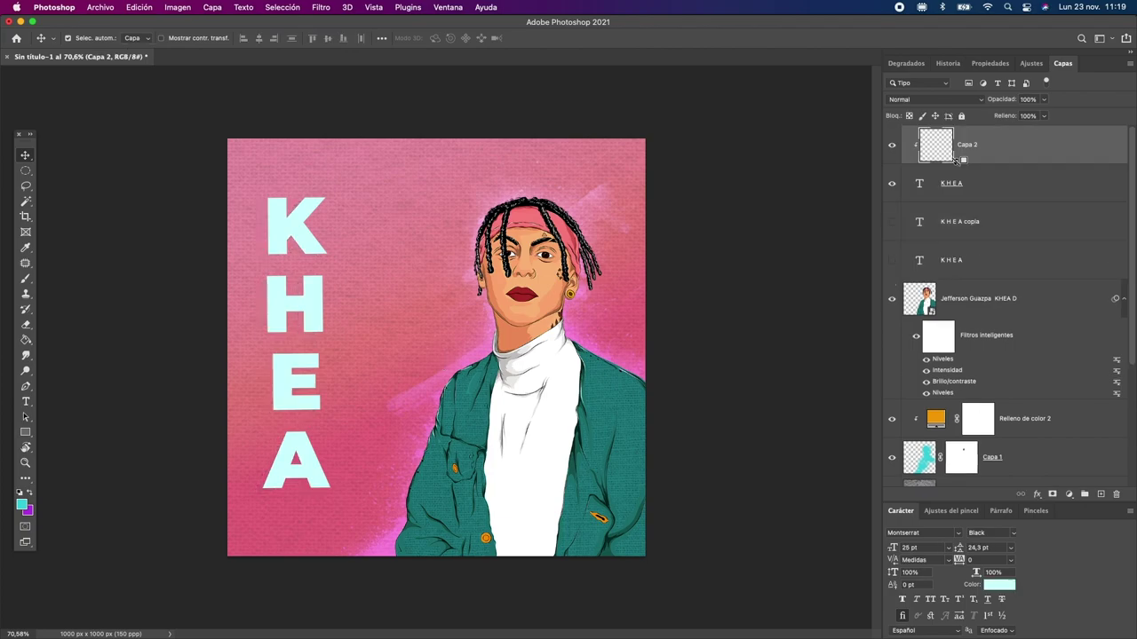
key("b")
key("super+plus")
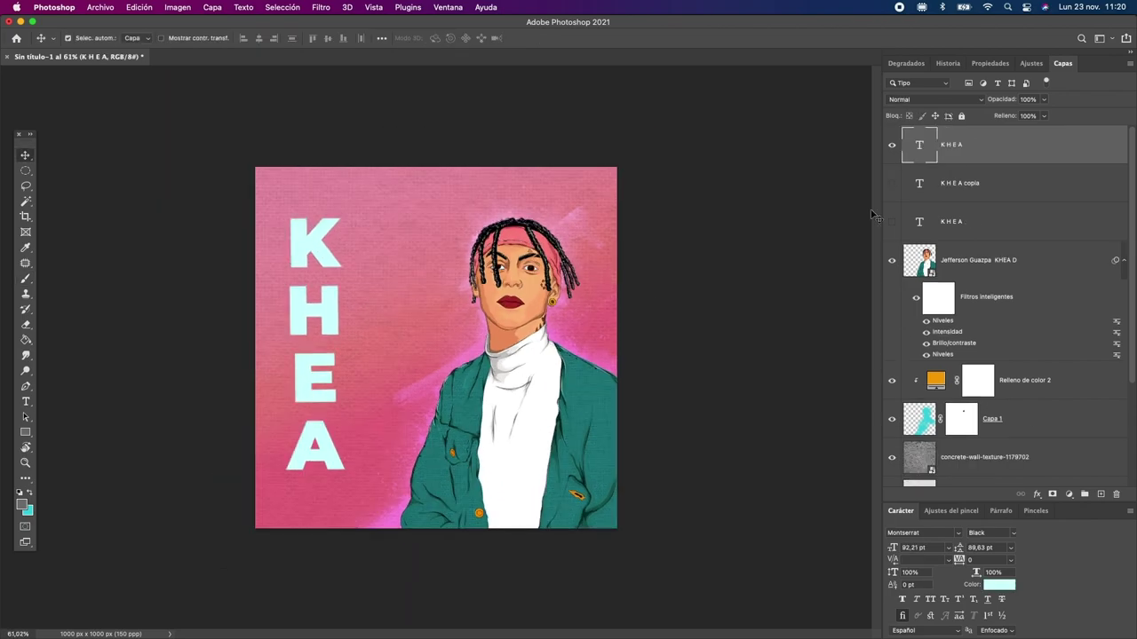
- Lower the shadow layers' opacity to about 16% and reselect K H E A copia
left_click(1012, 195, "shift")
left_click_drag(1044, 99, 1031, 117)
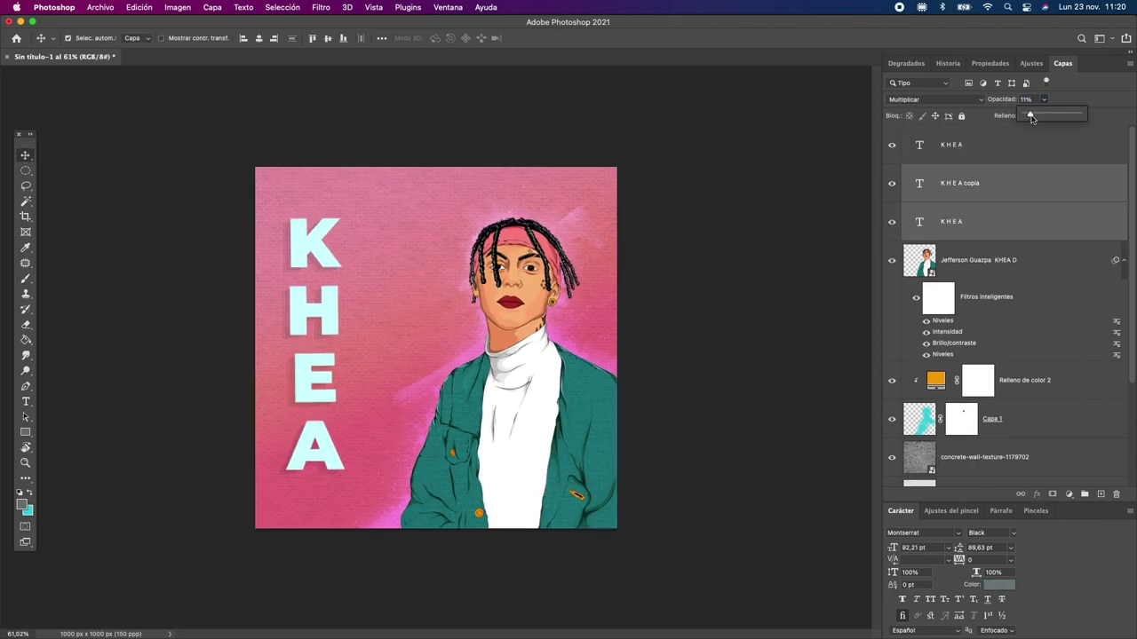
left_click(972, 186)
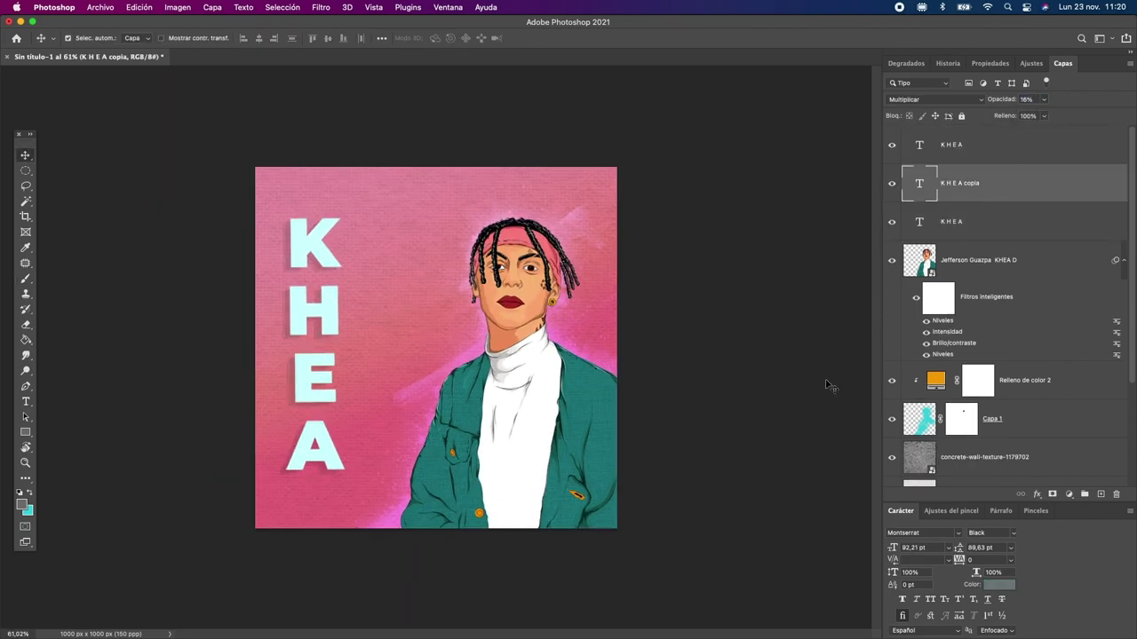
key("b")
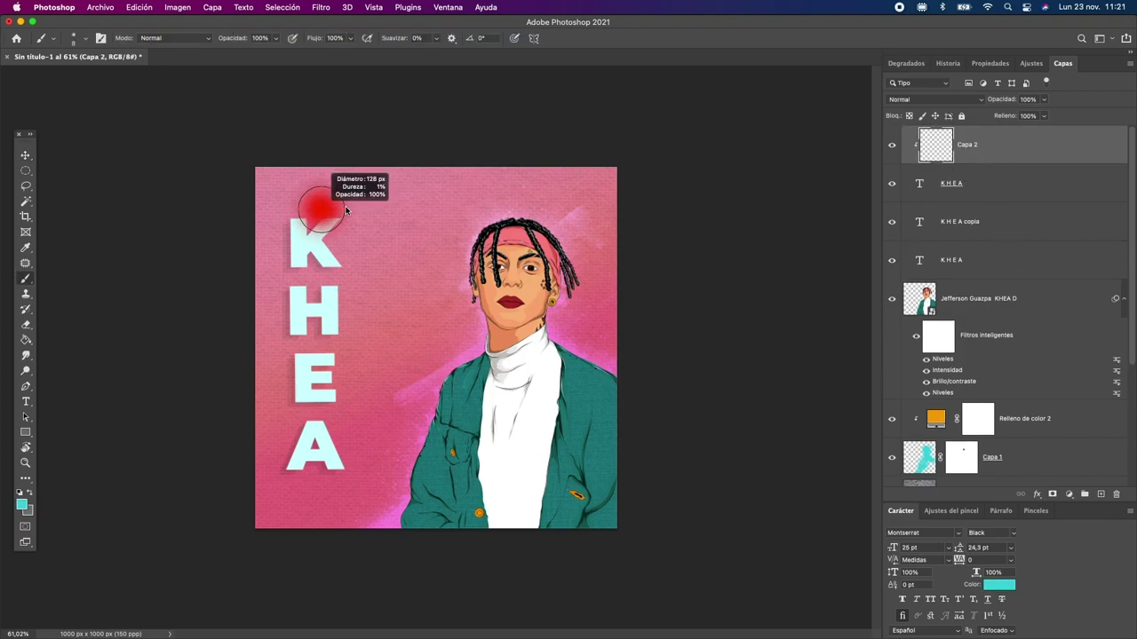
- Outline a region beside the H with the Pen and load it as a selection for cyan shading
key("p")
left_click(288, 278)
left_click(277, 329)
left_click(308, 342)
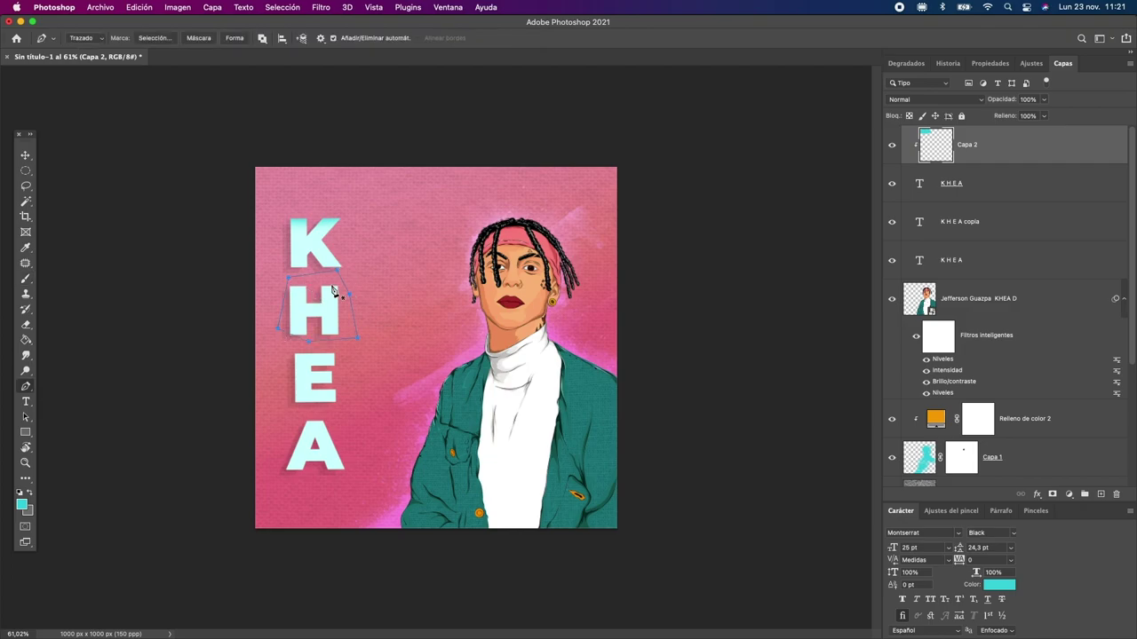
key("ctrl+Return")
key("b")
key("p")
key("ctrl+d")
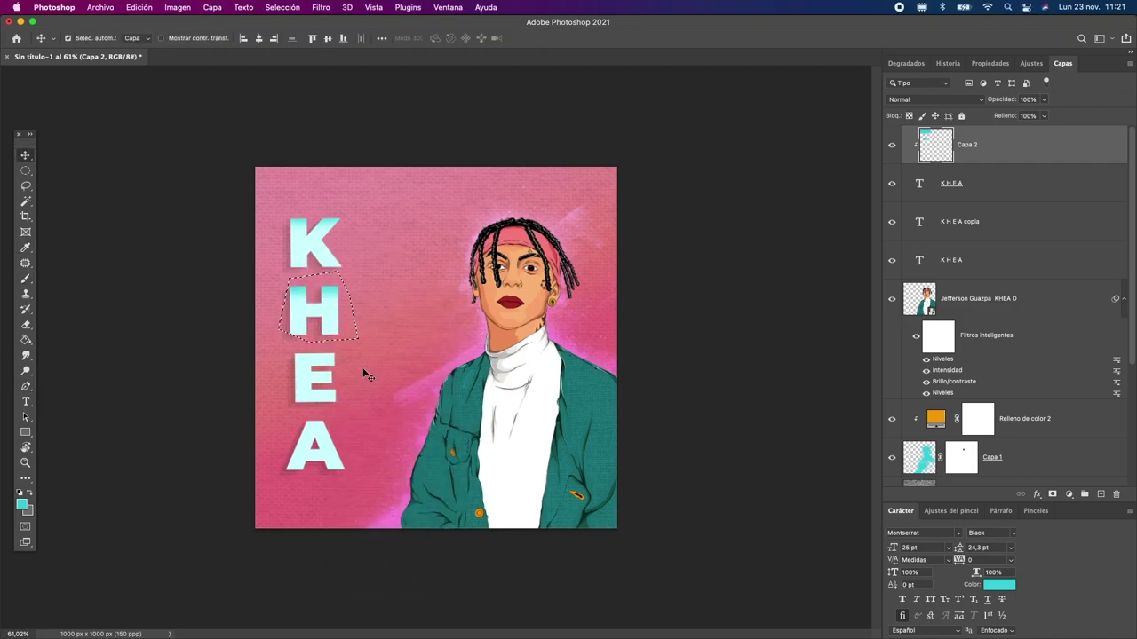
- Outline a region beside the E with the Pen and load it as a selection for cyan shading
left_click(309, 344)
left_click(280, 347)
left_click(288, 402)
key("ctrl+Return")
key("b")
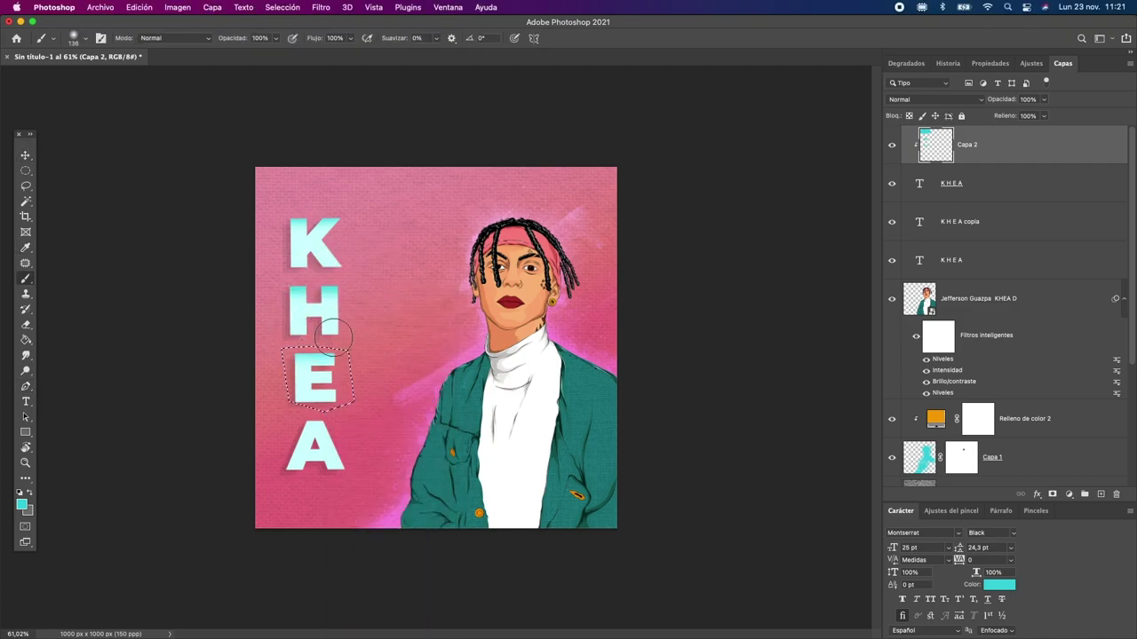
key("p")
key("ctrl+d")
- Shade the A selection, then set the cyan shading layer to Aclarar (Lighten) blending
key("ctrl+Return")
key("v")
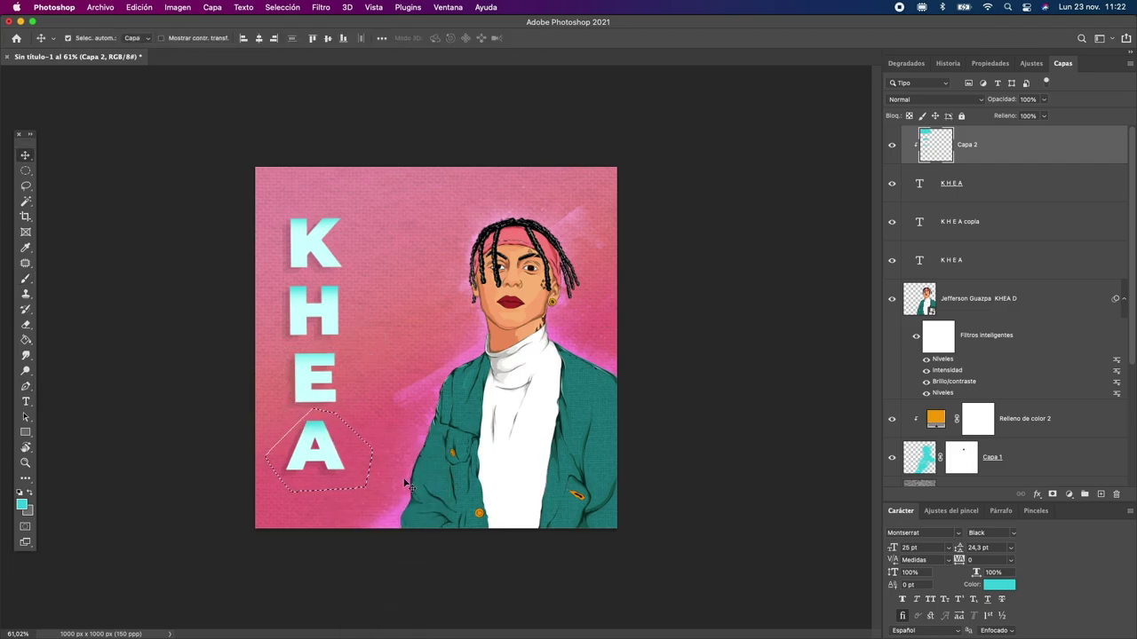
key("ctrl+d")
left_click(903, 100)
key("Down")
key("Down")
key("Down")
key("Down")
key("Down")
key("Down")
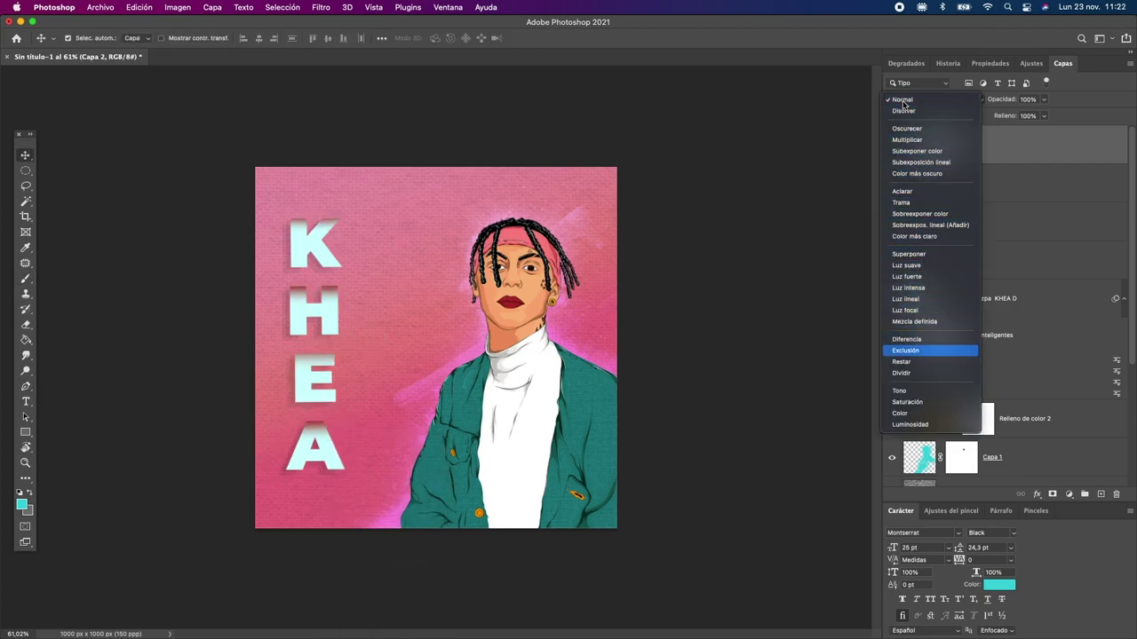
key("Down")
key("Down")
key("Down")
key("Up")
key("Up")
key("Up")
key("Up")
key("Up")
key("Up")
key("Escape")
- Paint cyan over the K on clipped layer Capa 3, set Exclusión and Gaussian-blur it
key("ctrl+shift+alt+n")
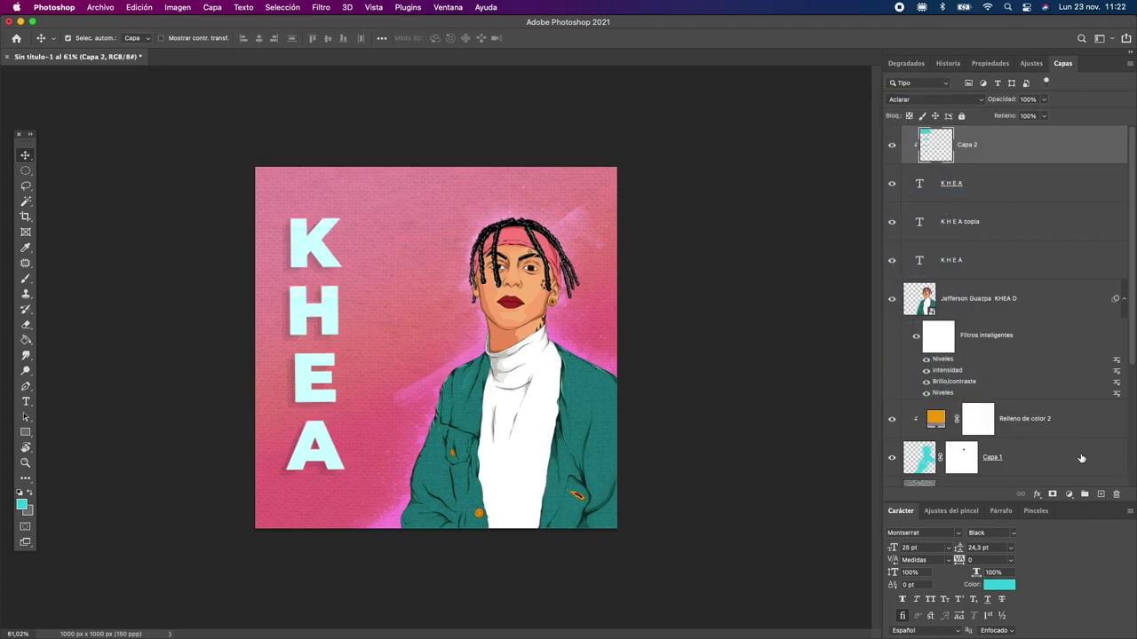
key("b")
left_click_drag(329, 261, 346, 349)
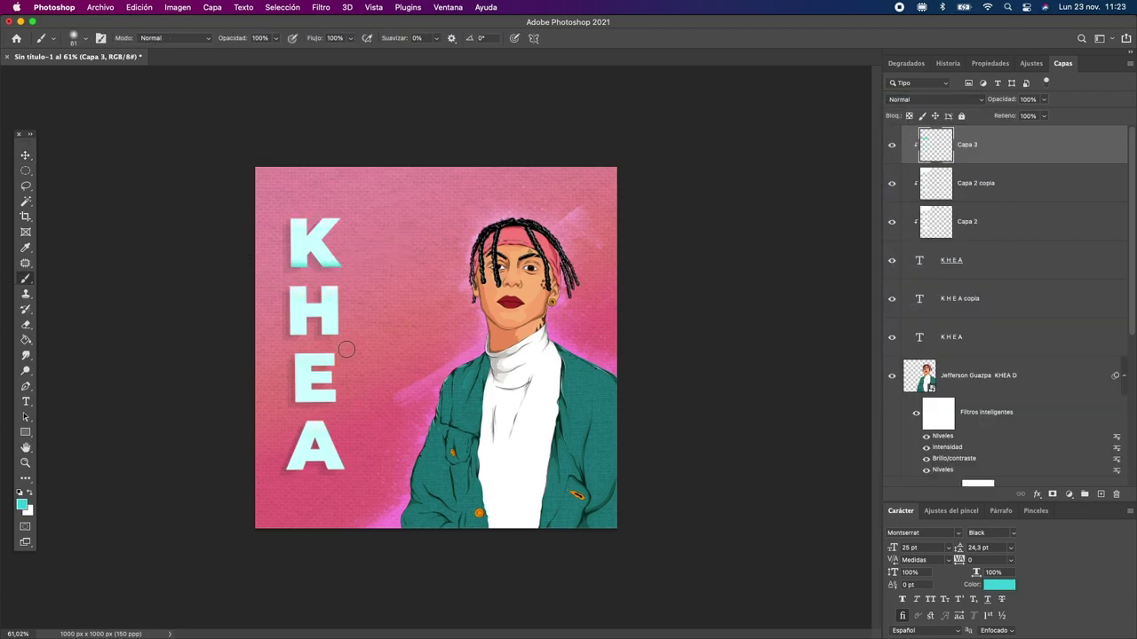
left_click(936, 99)
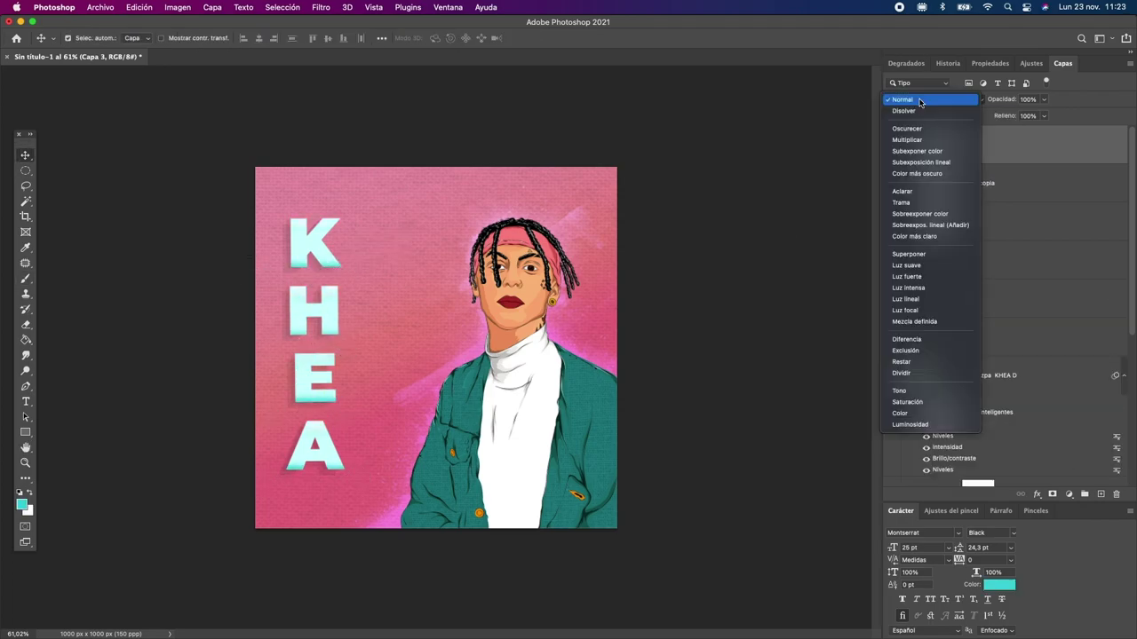
left_click(915, 362)
key("ctrl+alt+f")
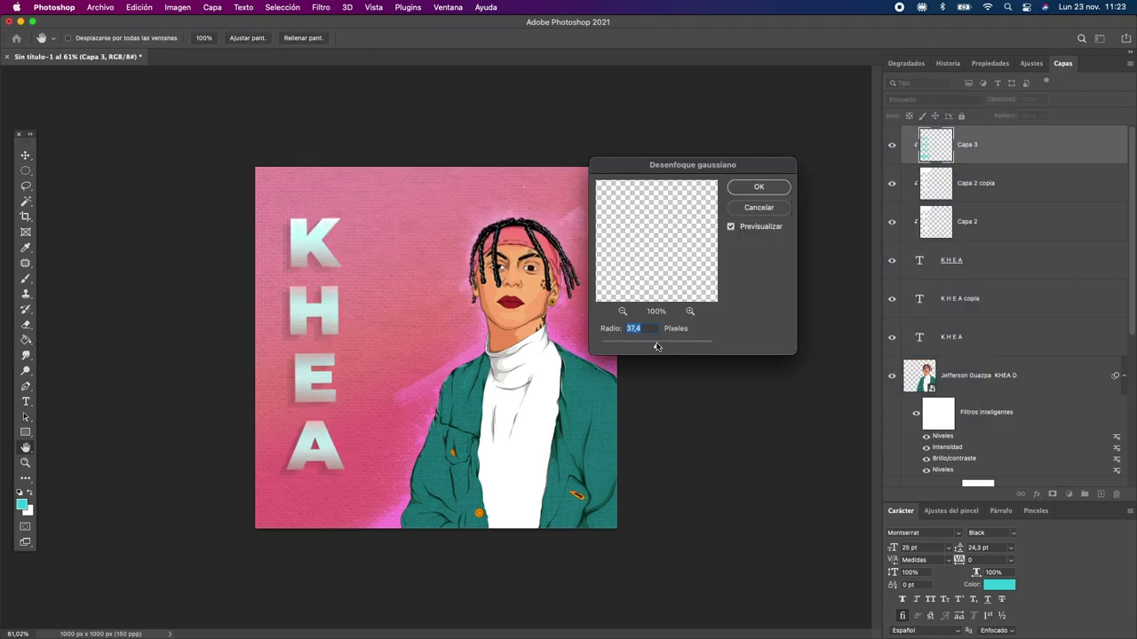
key("Return")
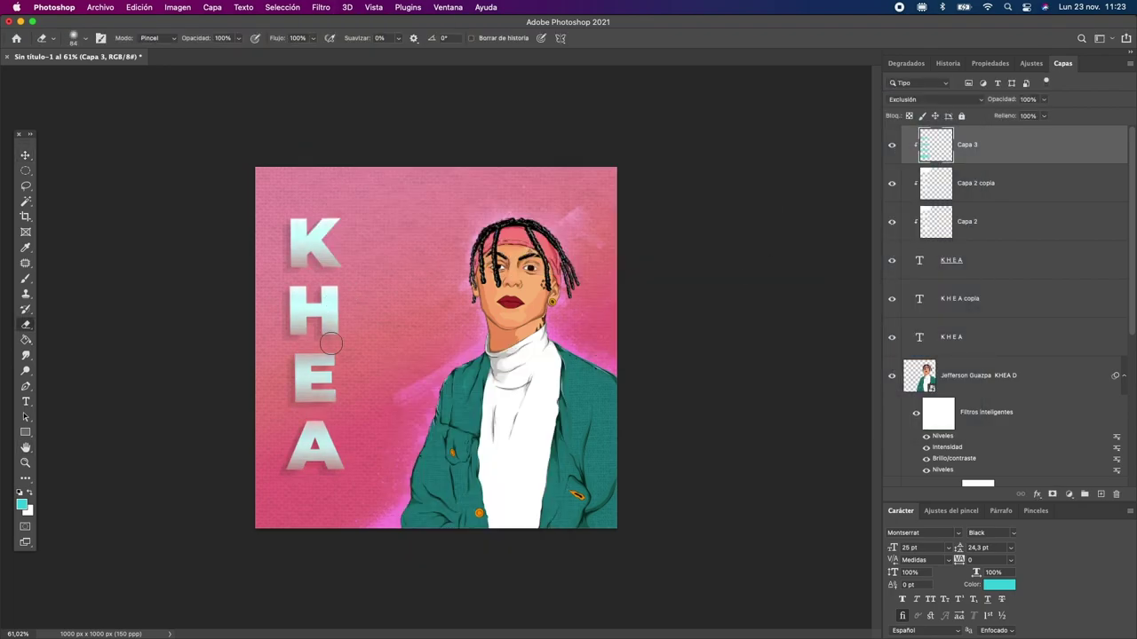
- Give the KHEA text layer a 4 px inside light-cyan stroke and enlarge the letters slightly
key("v")
left_click(988, 263)
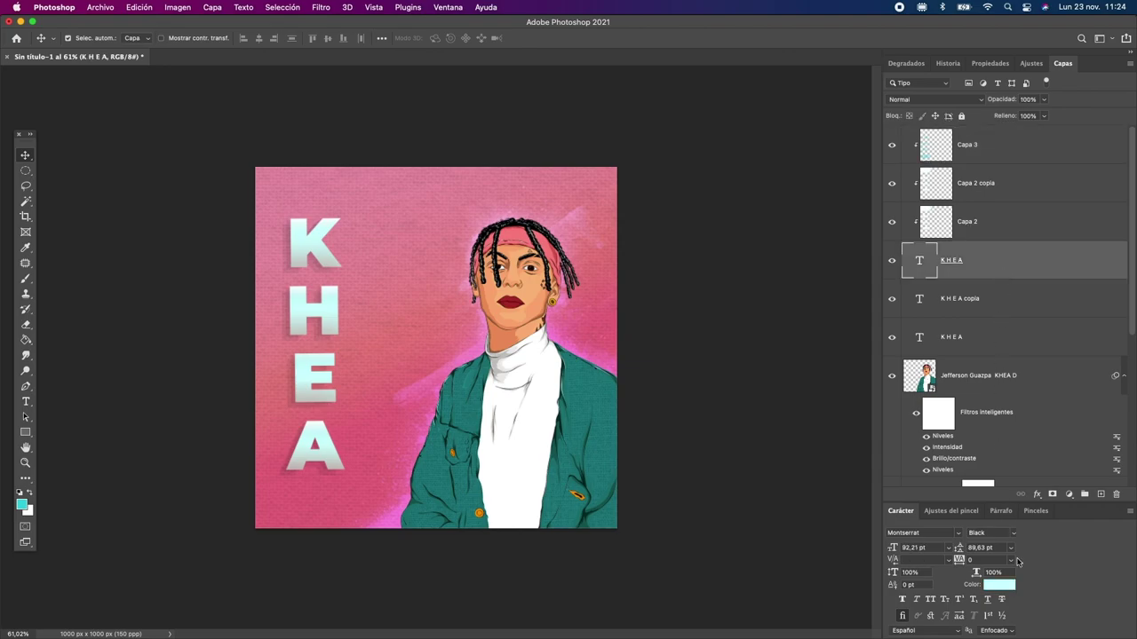
left_click(1000, 584)
left_click(860, 348)
key("space")
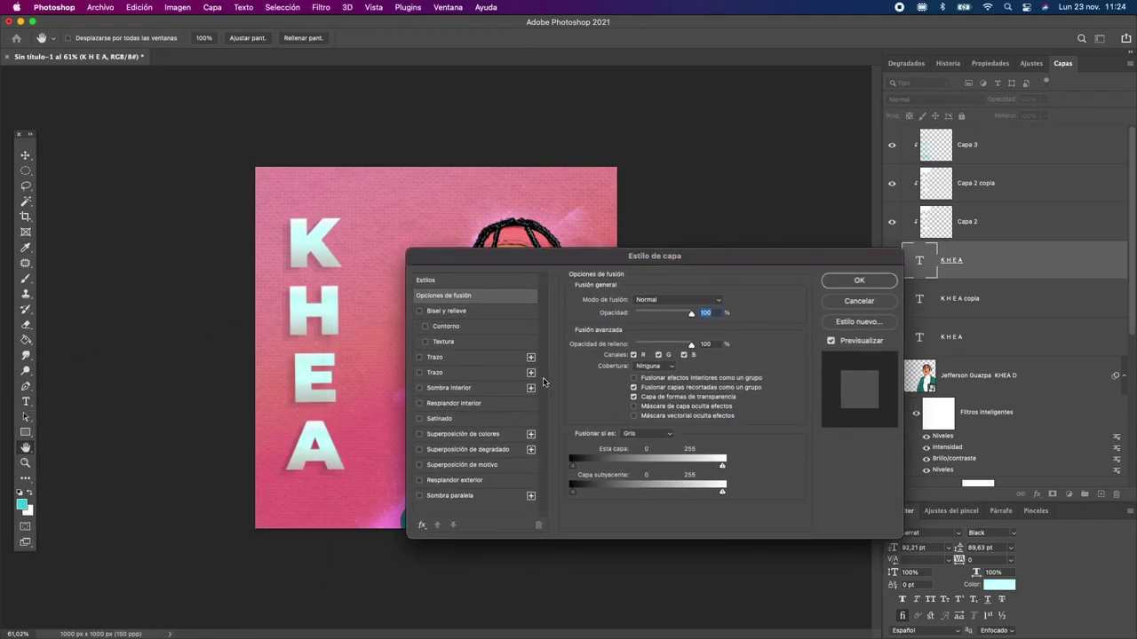
left_click(442, 358)
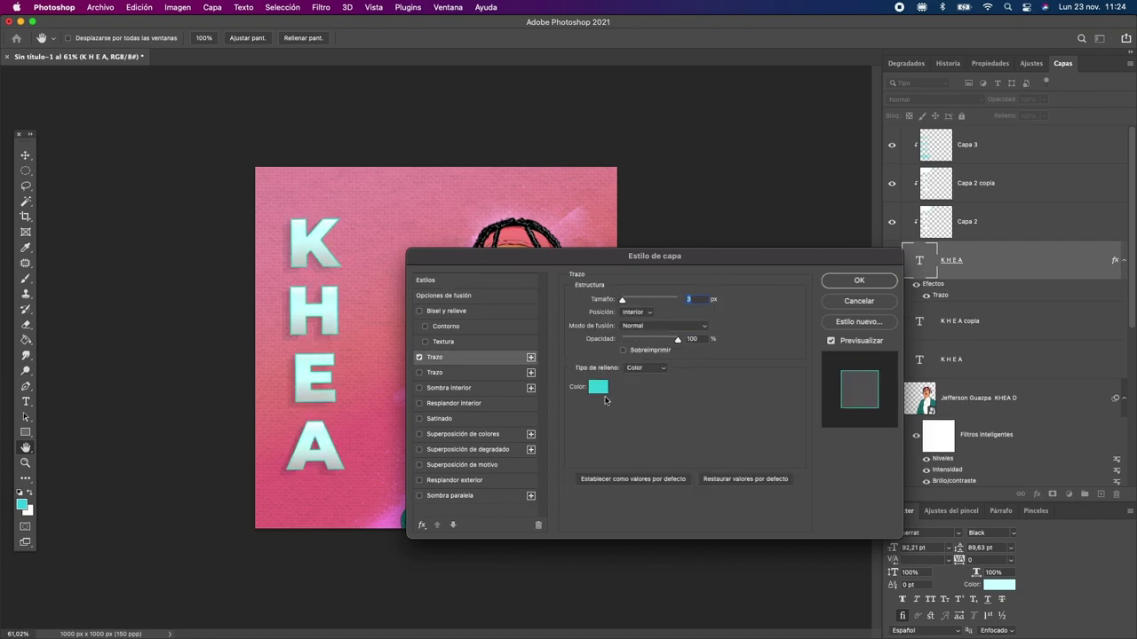
left_click(600, 389)
left_click(839, 347)
type("4")
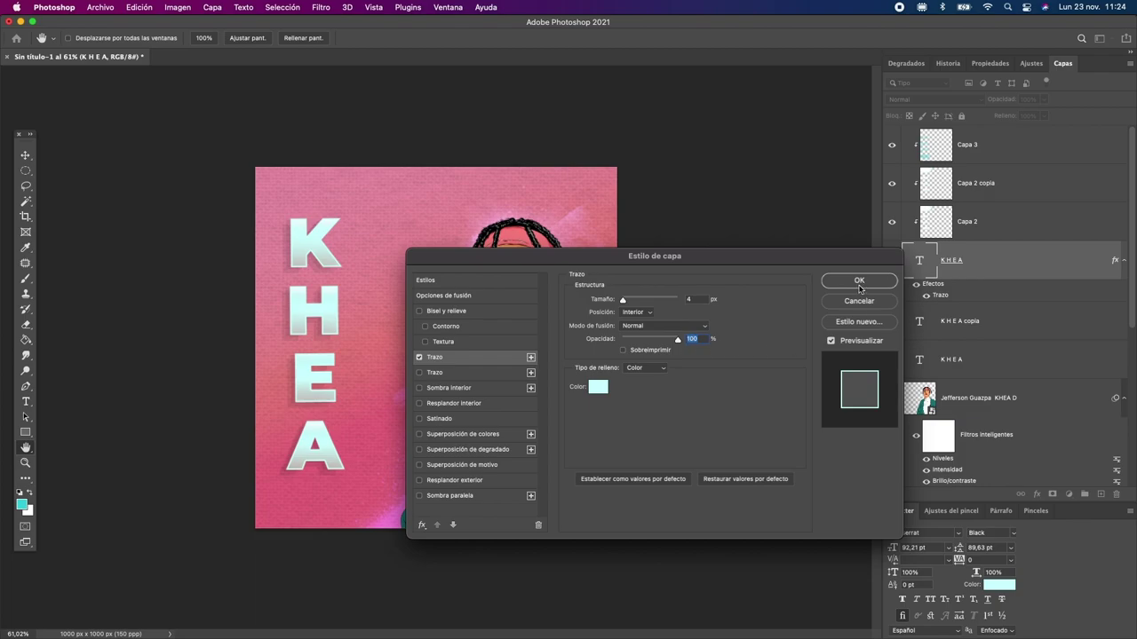
left_click(860, 282)
key("ctrl+t")
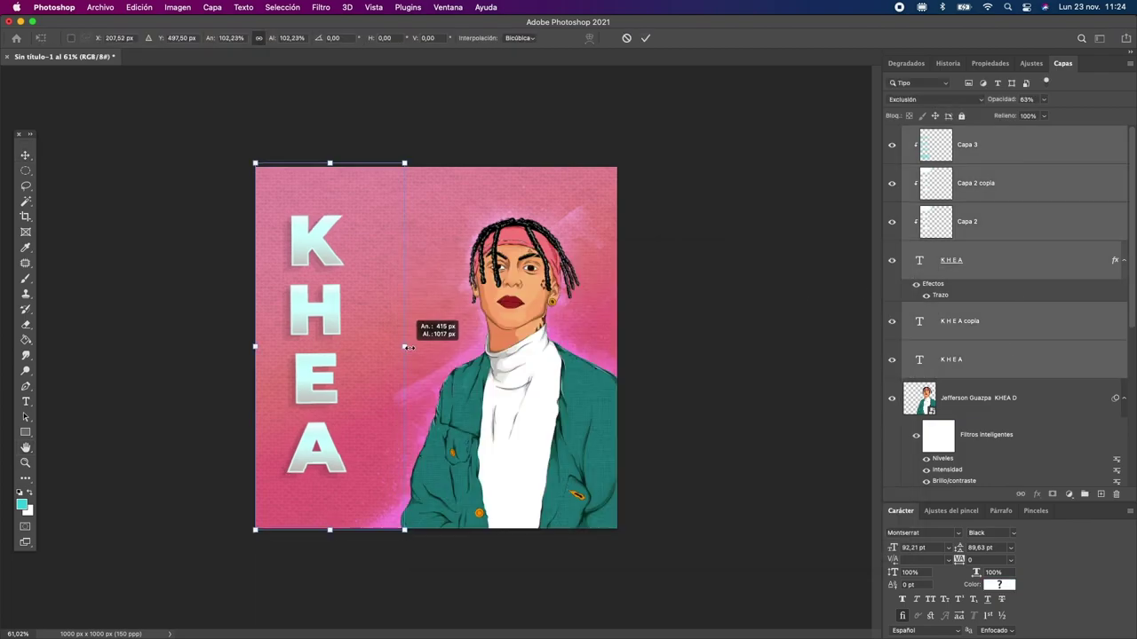
left_click_drag(419, 330, 406, 363)
- Confirm the enlarged lettering and prepare a new layer with a small soft round brush
key("Return")
key("ctrl+shift+alt+n")
key("b")
right_click(381, 317)
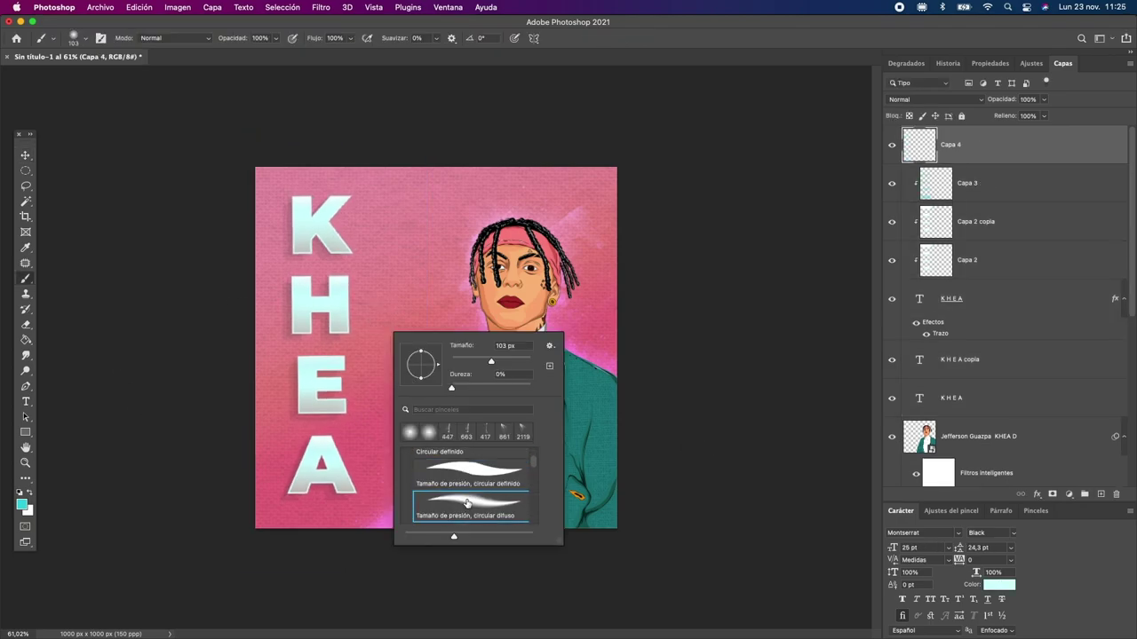
scroll(355, 293, "up", 5)
left_click_drag(346, 442, 355, 278)
- Paint cyan rim light along the edges of the K, H, E and A
left_click_drag(468, 241, 427, 255)
left_click_drag(426, 267, 420, 202)
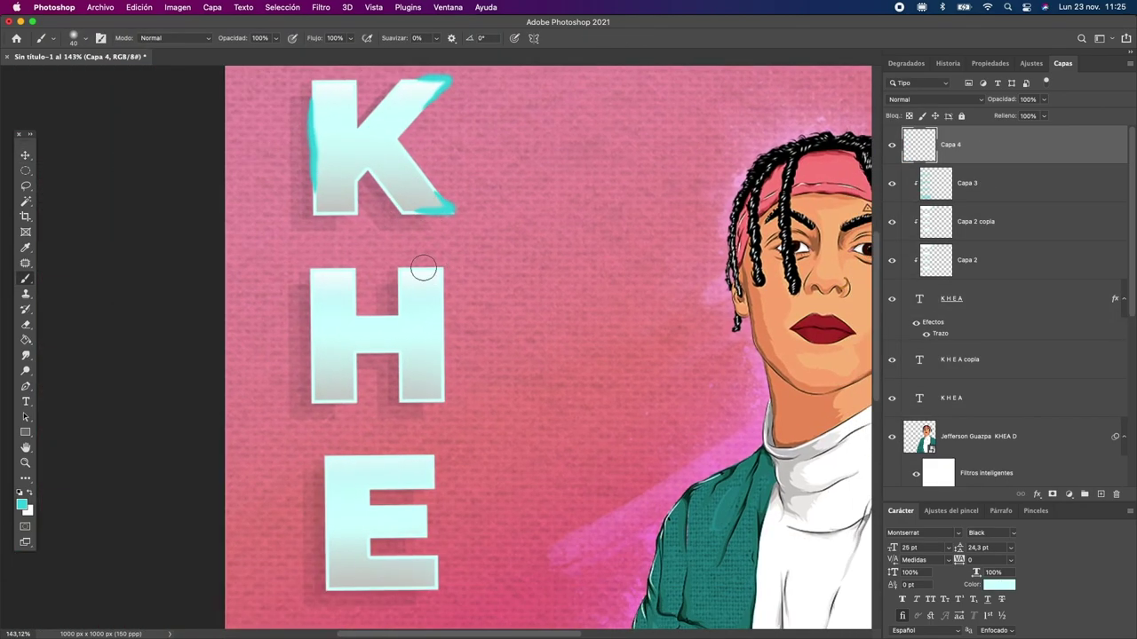
left_click_drag(448, 247, 452, 307)
left_click_drag(315, 304, 317, 253)
left_click_drag(338, 355, 293, 240)
mouse_move(356, 319)
left_mouse_down()
mouse_move(400, 350)
mouse_move(340, 271)
left_mouse_up()
left_click_drag(351, 410, 401, 382)
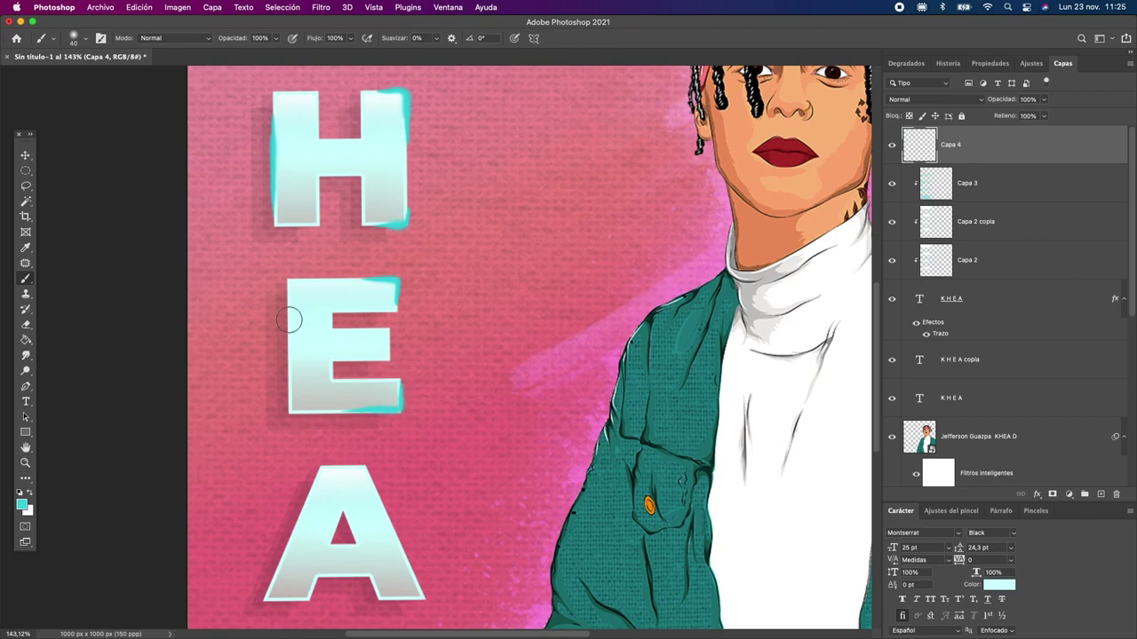
left_click_drag(279, 388, 247, 251)
left_click_drag(327, 331, 363, 399)
double_click(25, 447)
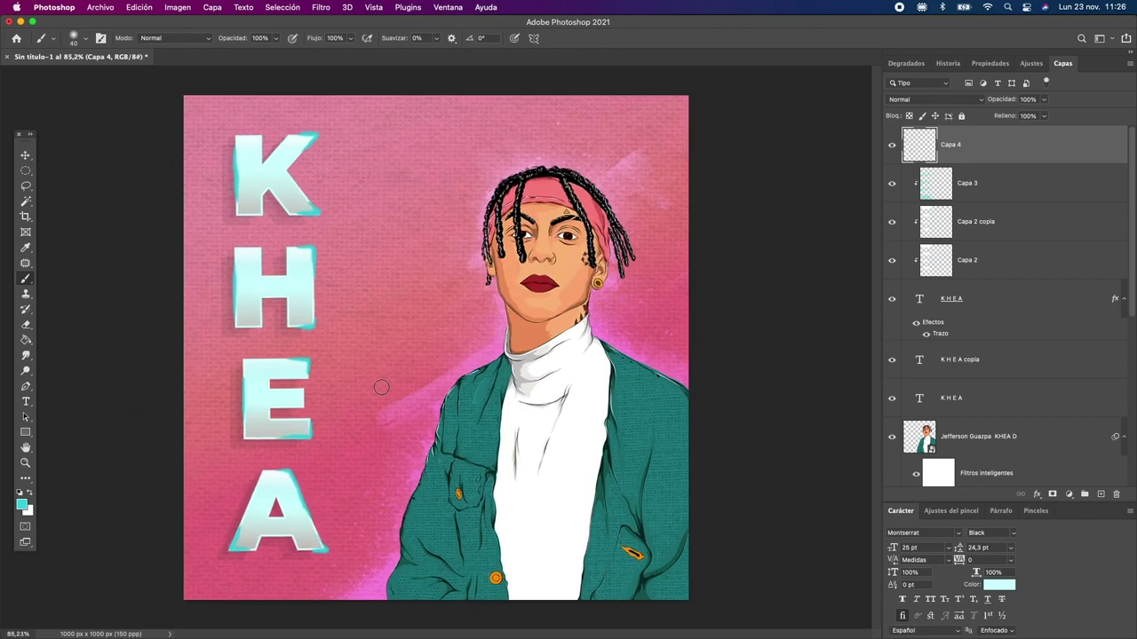
- Blur the glow with a 5,8 px Gaussian Blur in Normal mode, duplicate it, and add a new layer
left_click(320, 7)
left_click(533, 170)
left_click_drag(621, 342, 633, 342)
left_click(759, 187)
key("v")
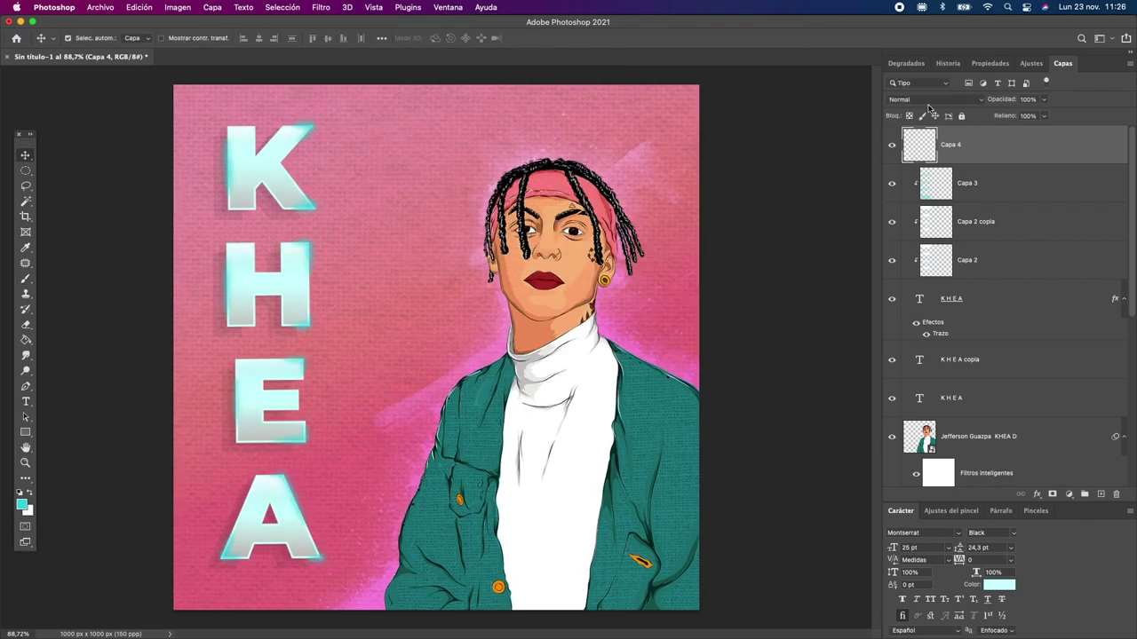
left_click(915, 99)
key("Down")
key("Down")
key("Down")
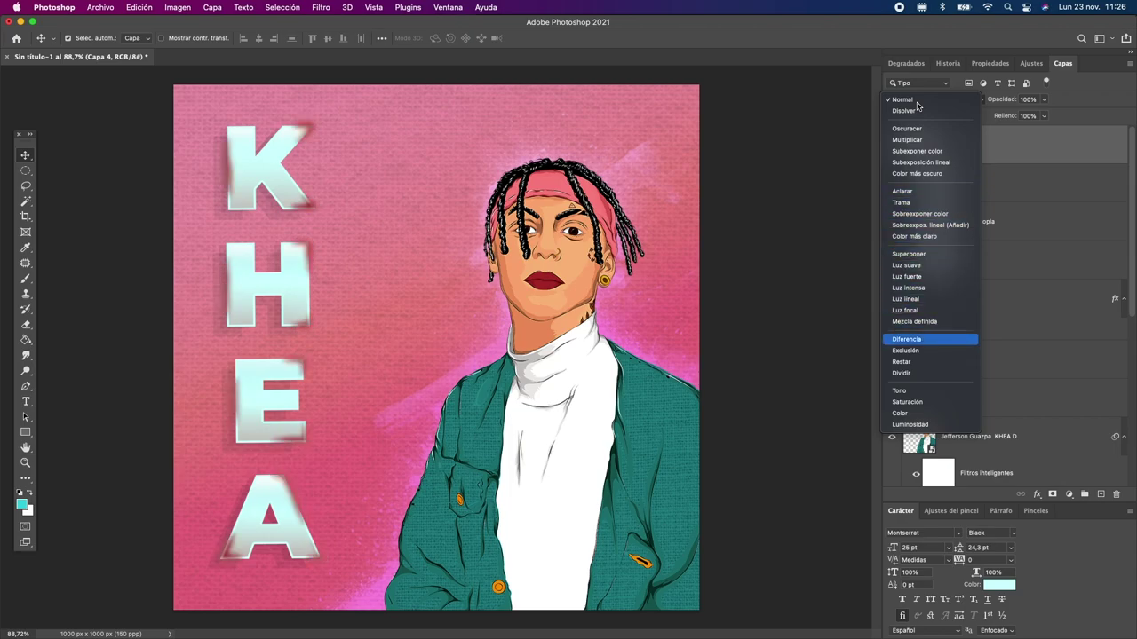
key("Down")
key("Down")
key("Down")
key("Down")
key("Down")
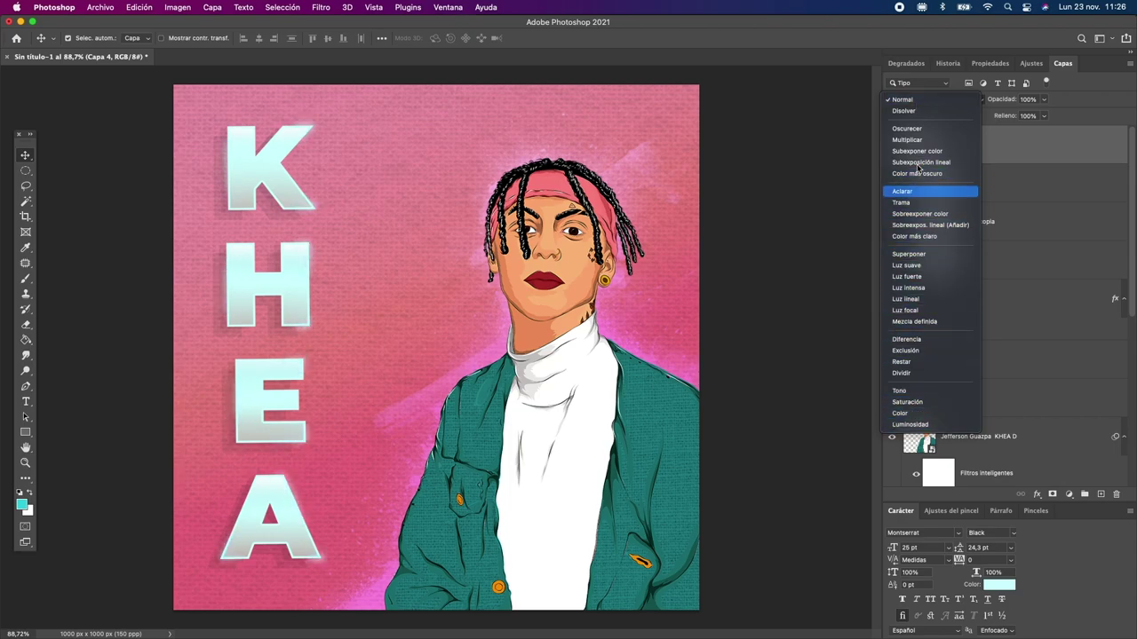
left_click(923, 191)
key("super+plus")
left_click(1100, 493)
- Set the foreground colour to the lettering's light cyan #cffffe
scroll(259, 142, "up", 2)
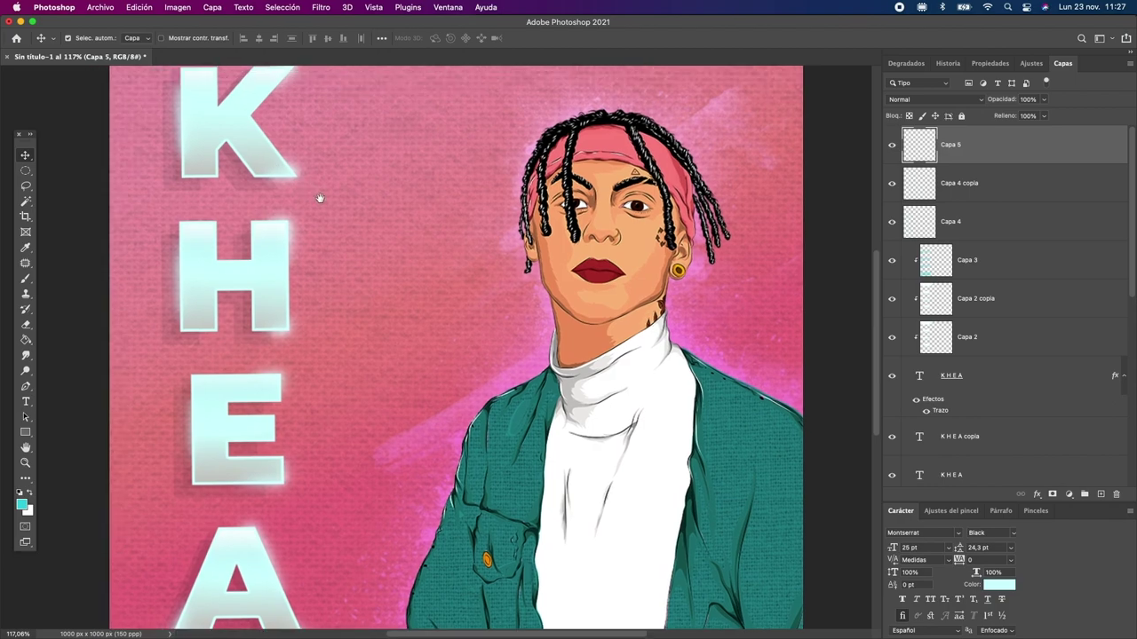
scroll(317, 195, "left", 3)
key("b")
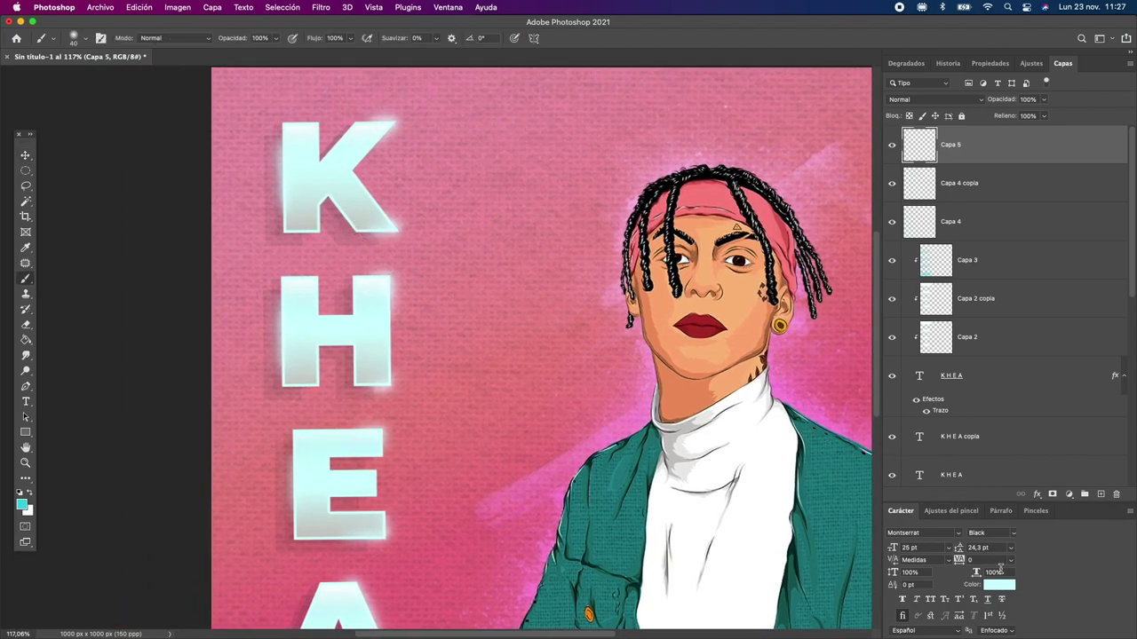
left_click(1004, 583)
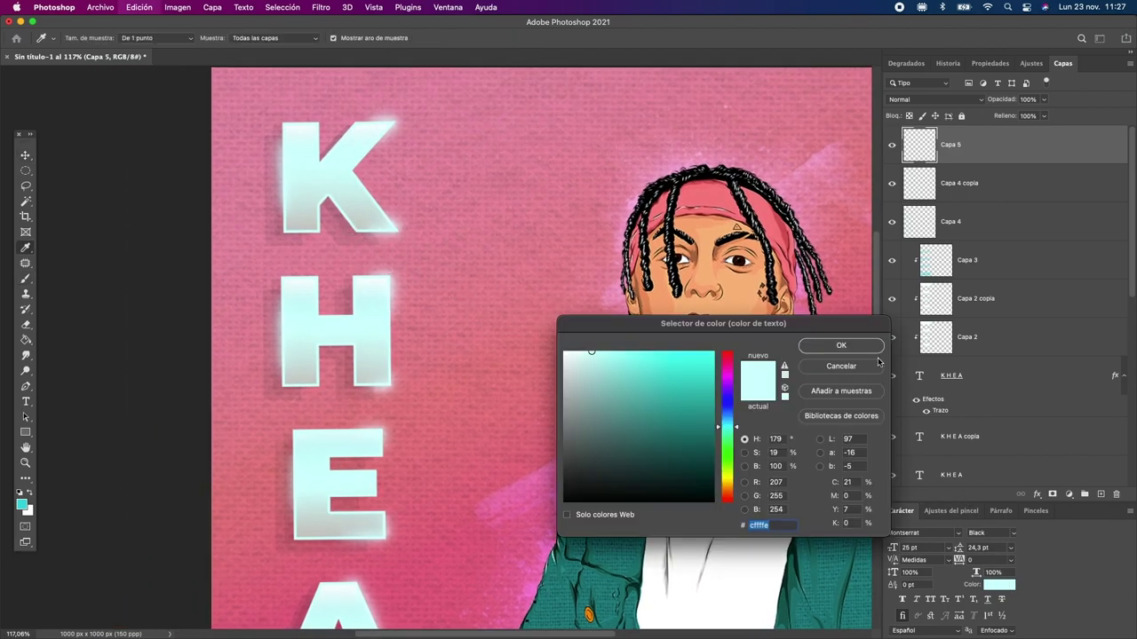
left_click(841, 346)
left_click(23, 504)
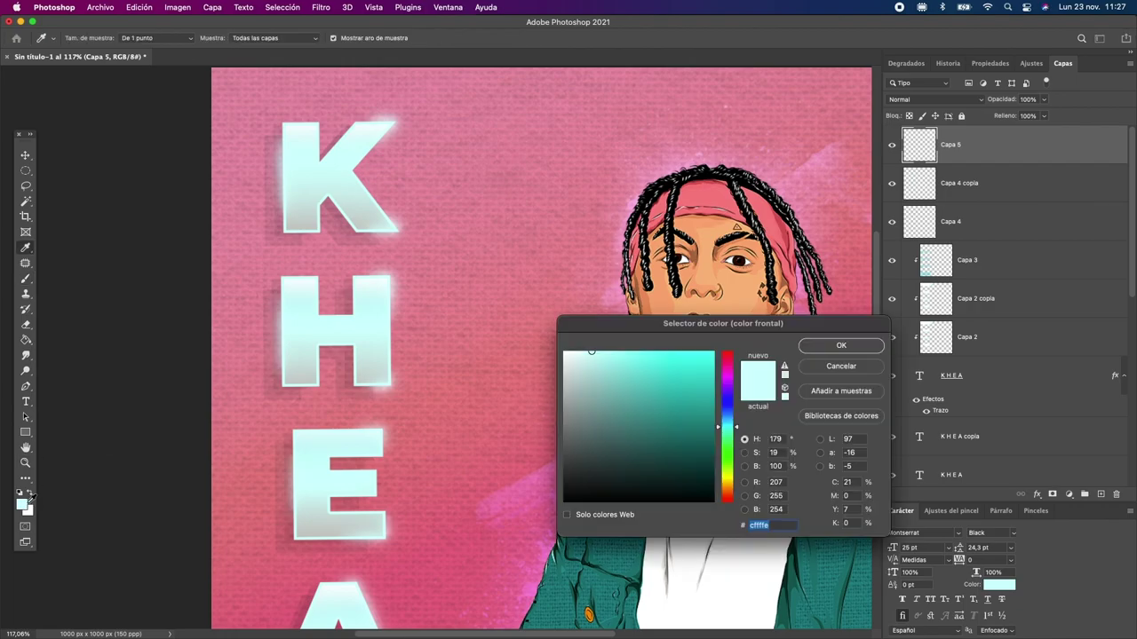
key("Return")
- Choose a 2 px hard round brush for dabbing dots on the letters
scroll(299, 208, "up", 3)
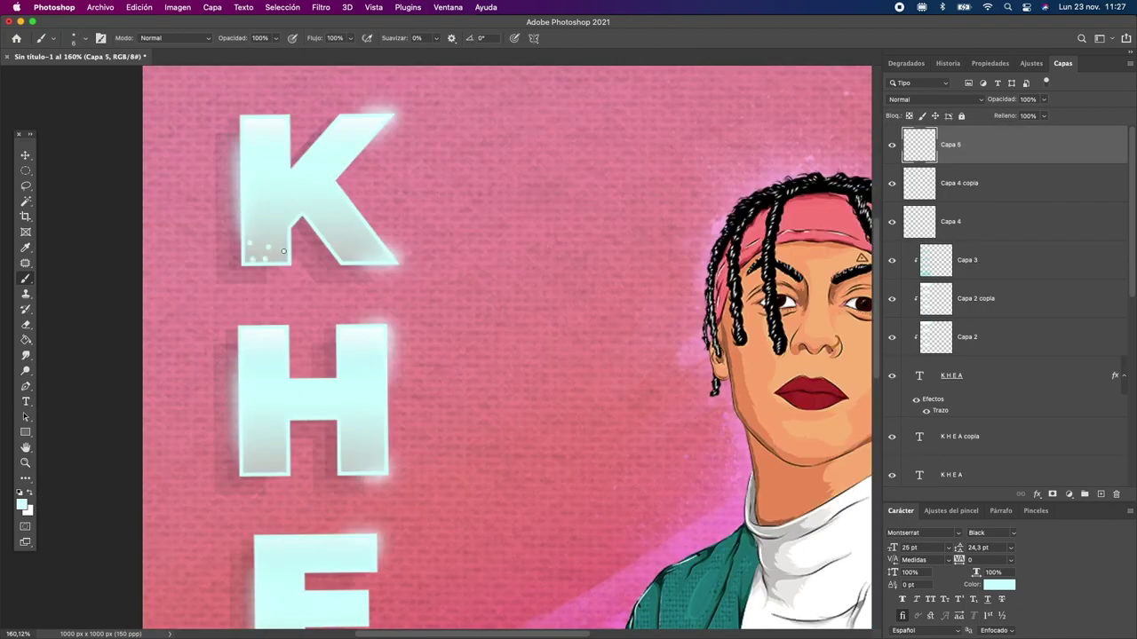
scroll(303, 403, "down", 3)
scroll(303, 403, "down", 3)
right_click(421, 414)
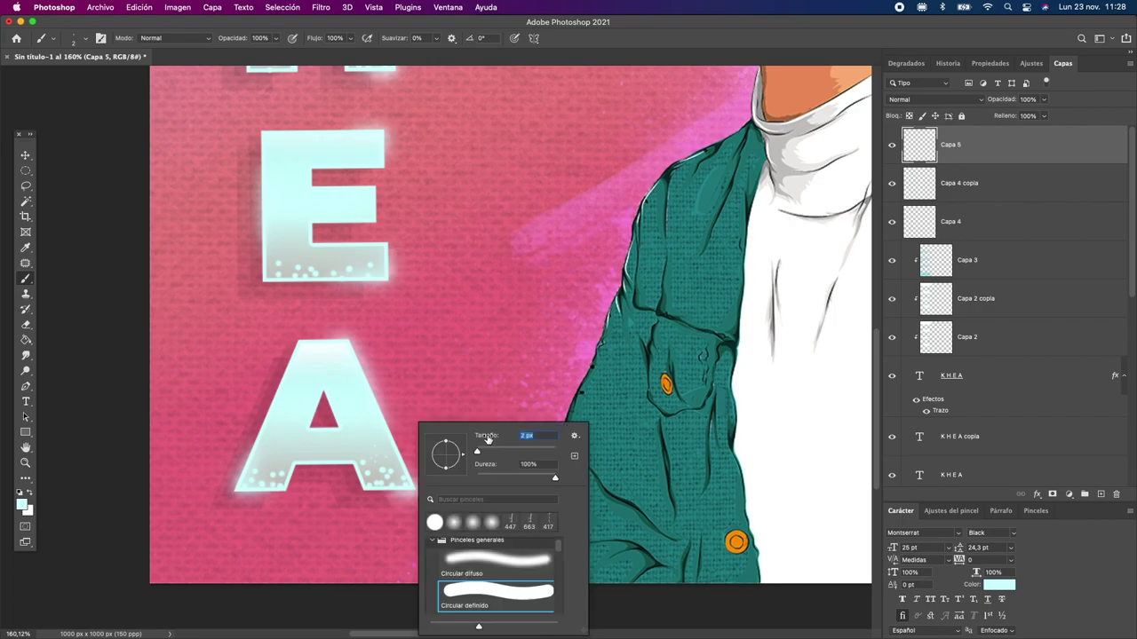
key("Escape")
scroll(306, 241, "up", 5)
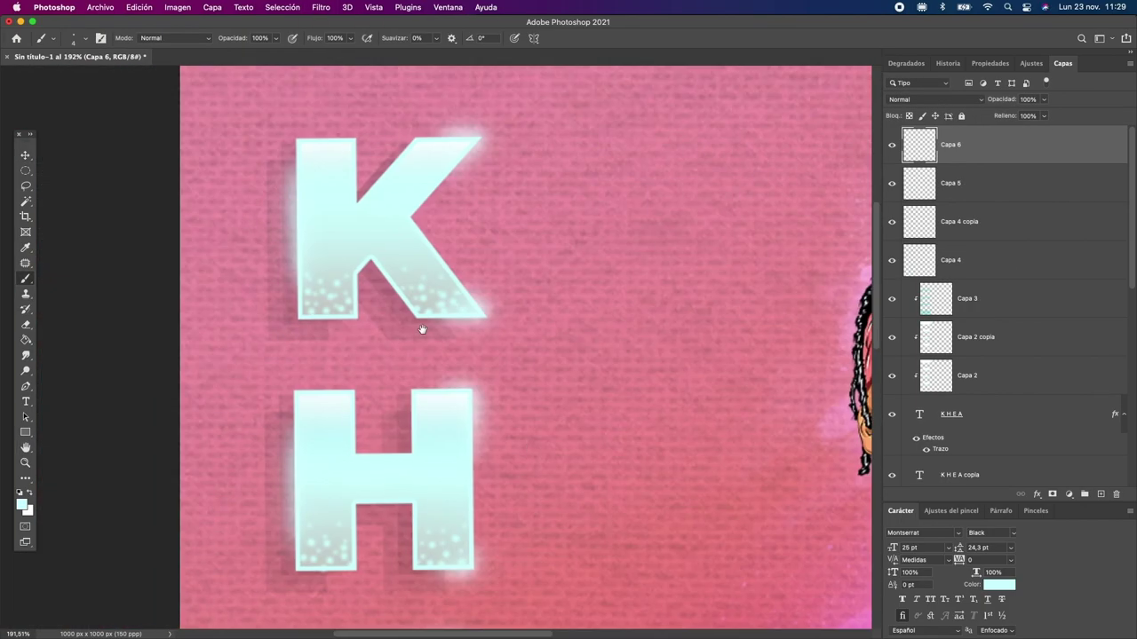
- Paint light-cyan drips under the K, from its top-right corner, and under the H's left leg
left_click_drag(326, 320, 326, 354)
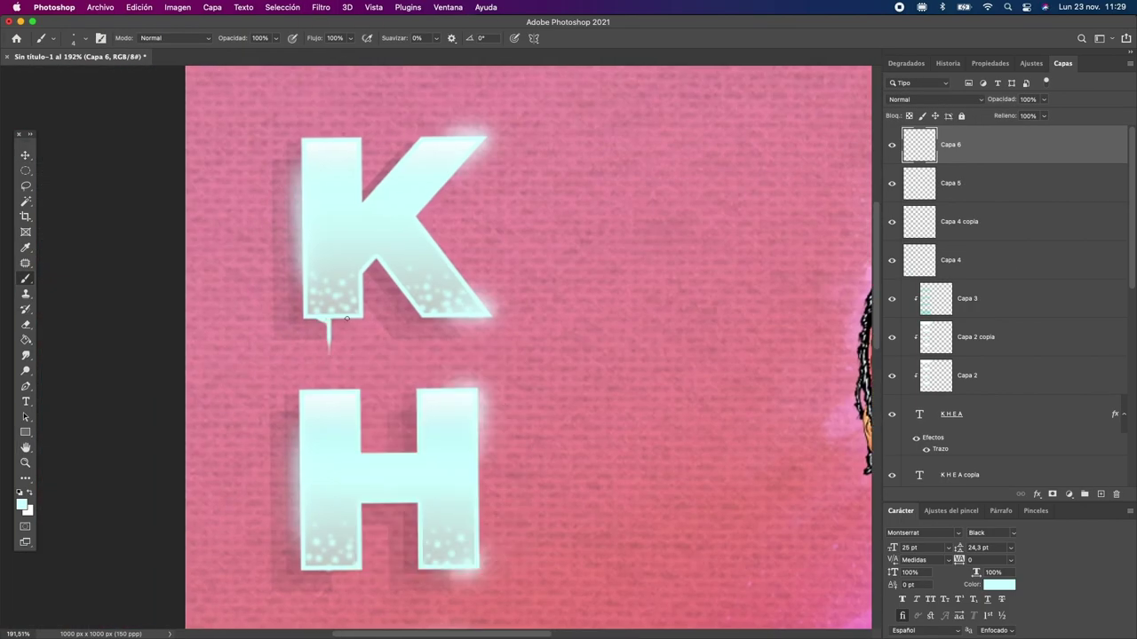
scroll(361, 261, "up", 2)
scroll(362, 261, "right", 3)
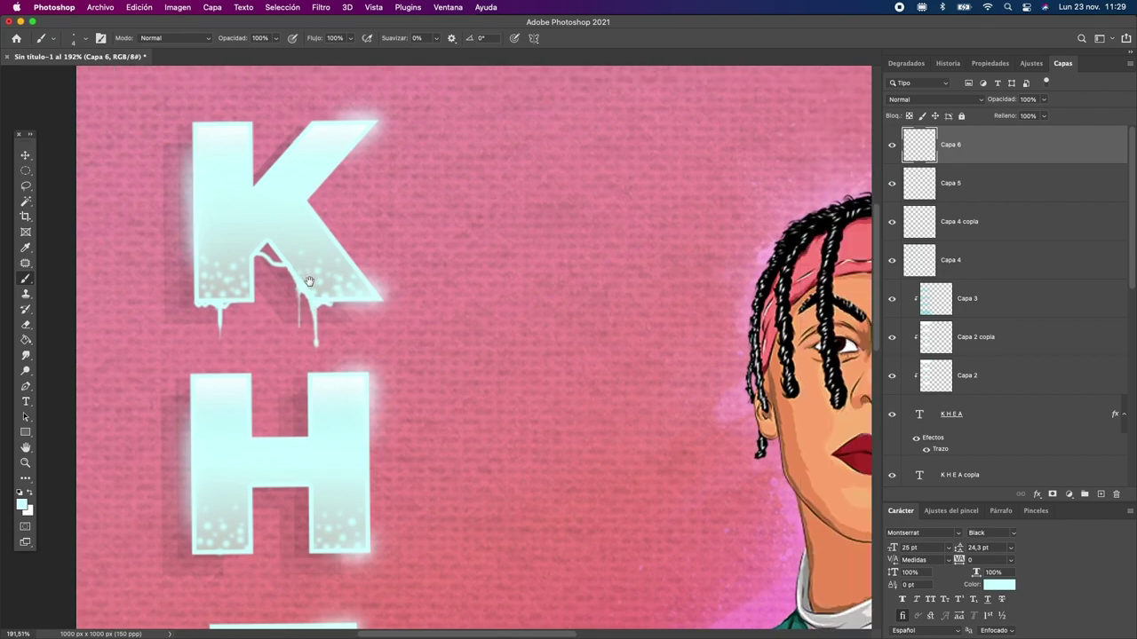
left_click_drag(366, 197, 362, 159)
scroll(363, 156, "down", 2)
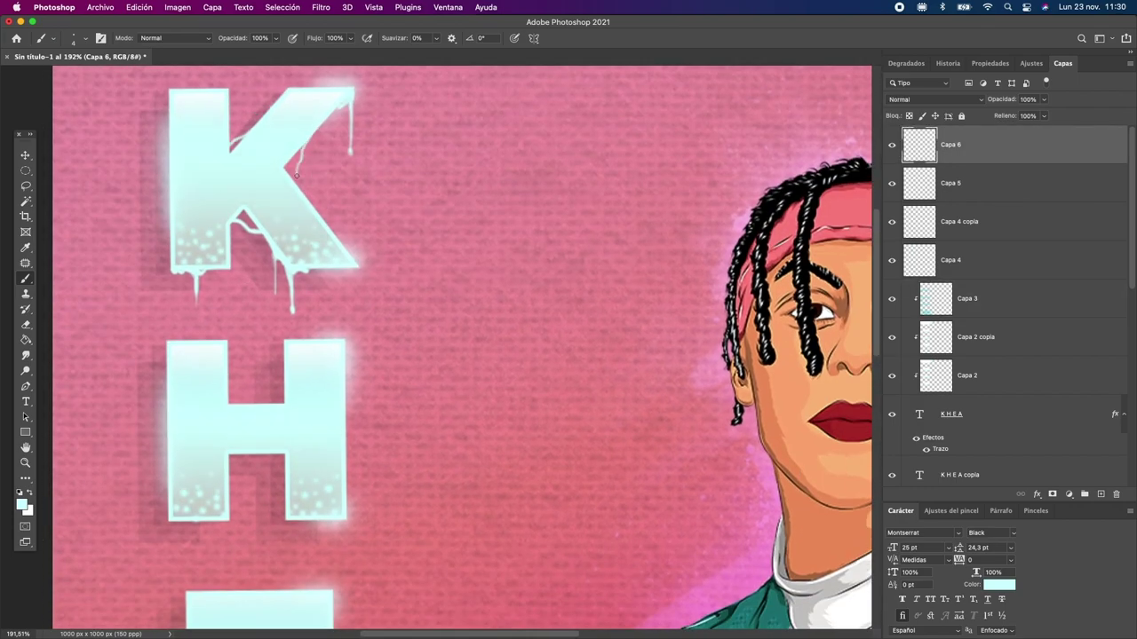
scroll(330, 298, "down", 4)
scroll(330, 298, "down", 3)
scroll(330, 299, "up", 2)
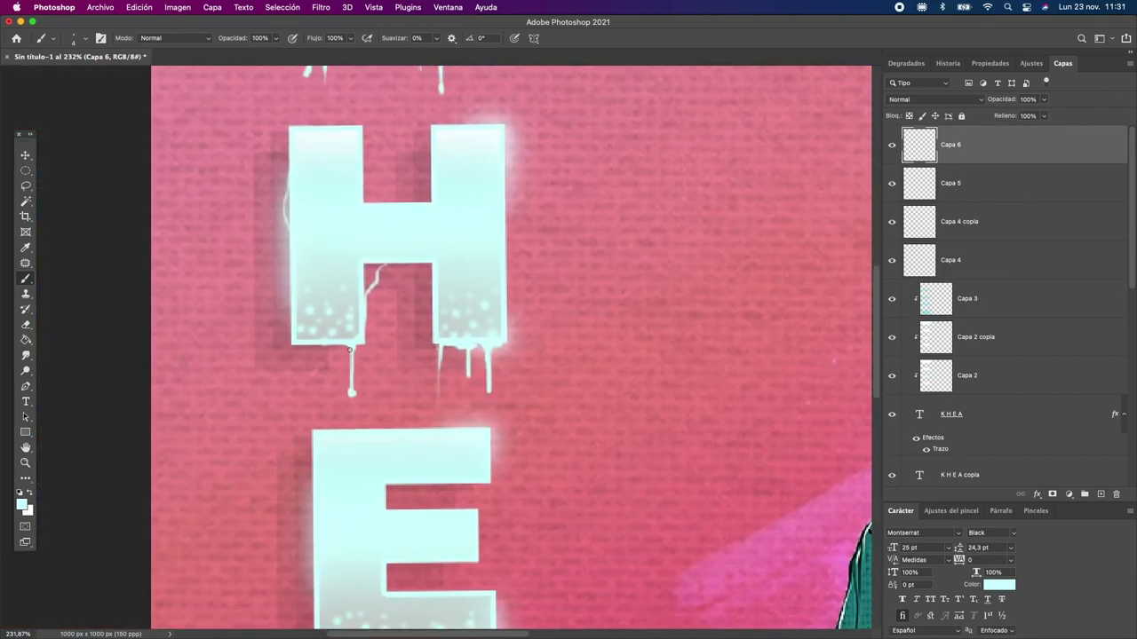
left_click_drag(280, 293, 283, 343)
scroll(282, 343, "down", 5)
scroll(282, 342, "right", 2)
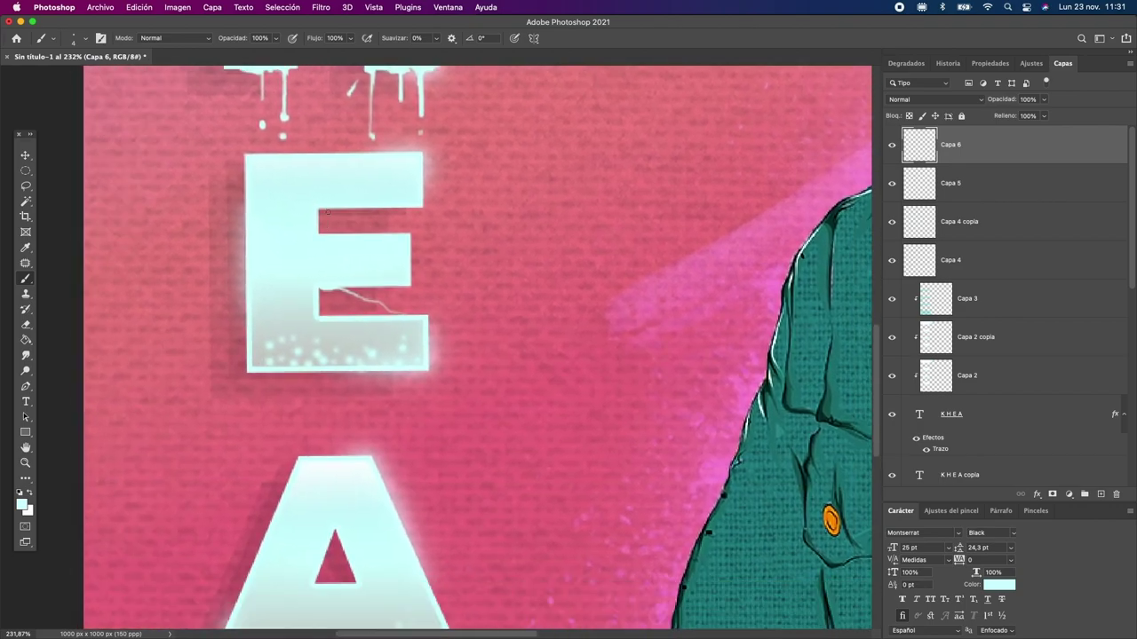
left_click_drag(330, 206, 376, 223)
scroll(317, 417, "down", 5)
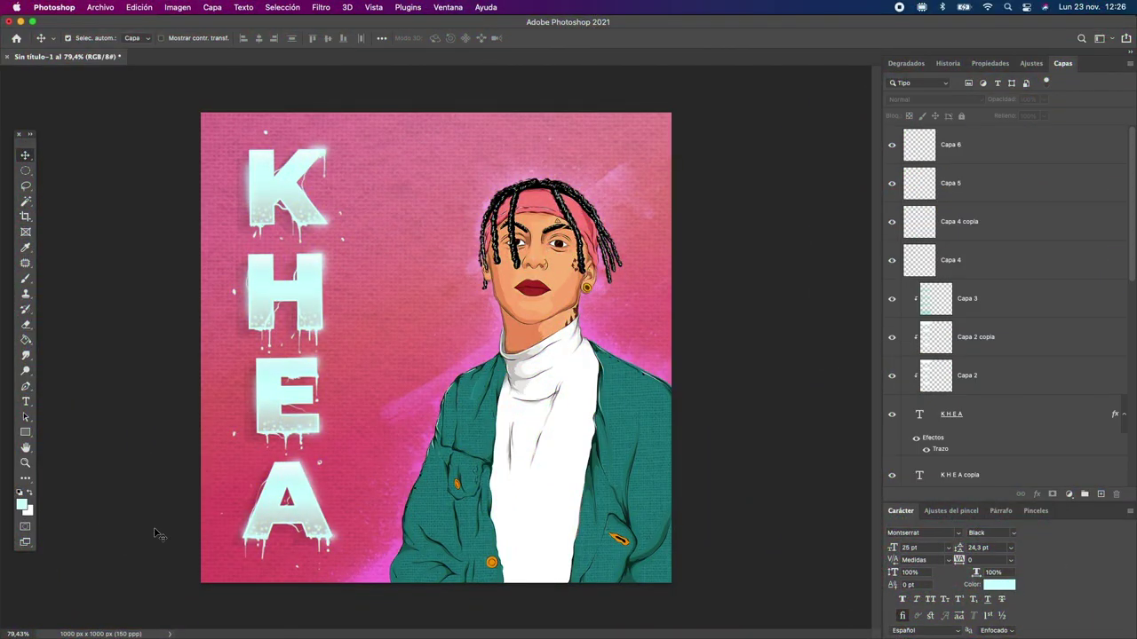
- On new layer Capa 7, brush thin light-cyan rim strokes along the hair and jacket
key("ctrl+shift+alt+n")
key("b")
scroll(338, 404, "up", 5)
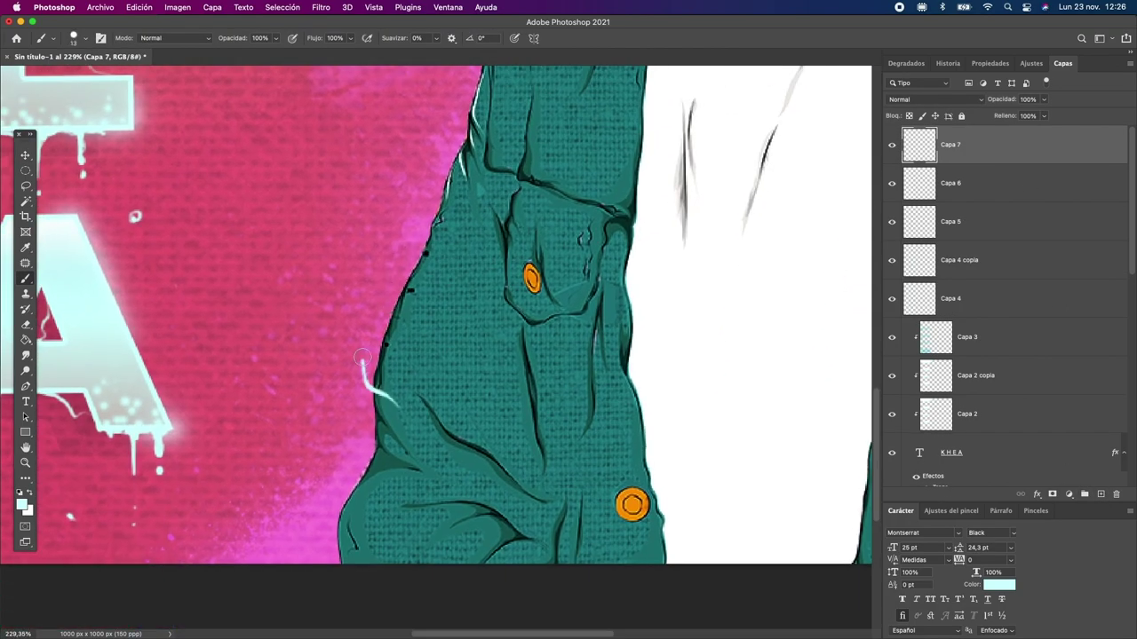
scroll(337, 404, "up", 10)
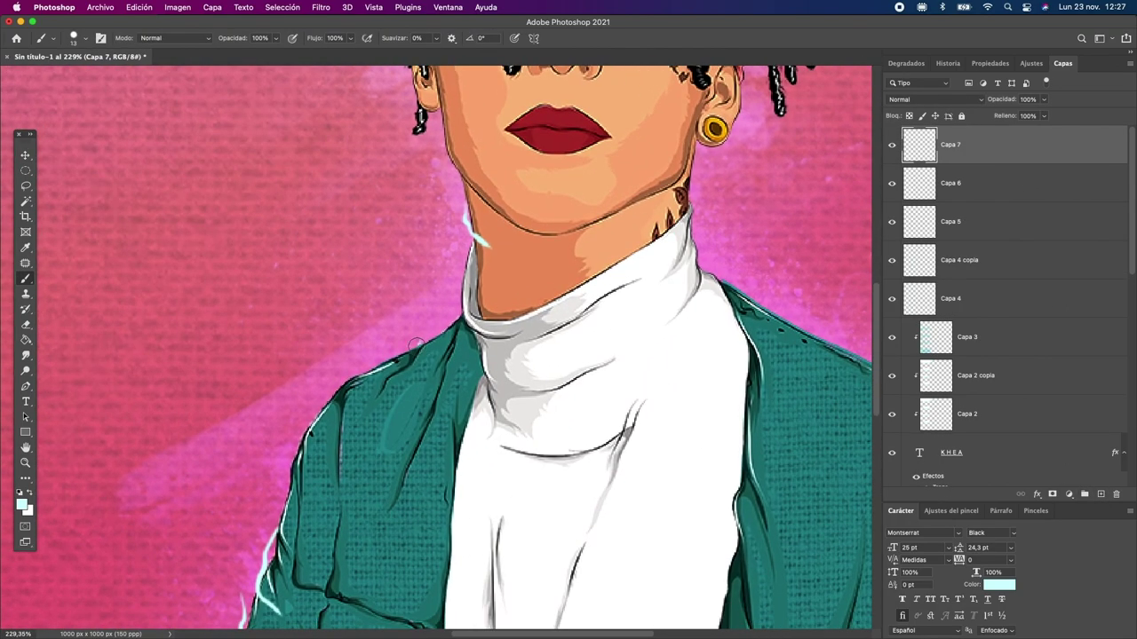
scroll(405, 454, "right", 10)
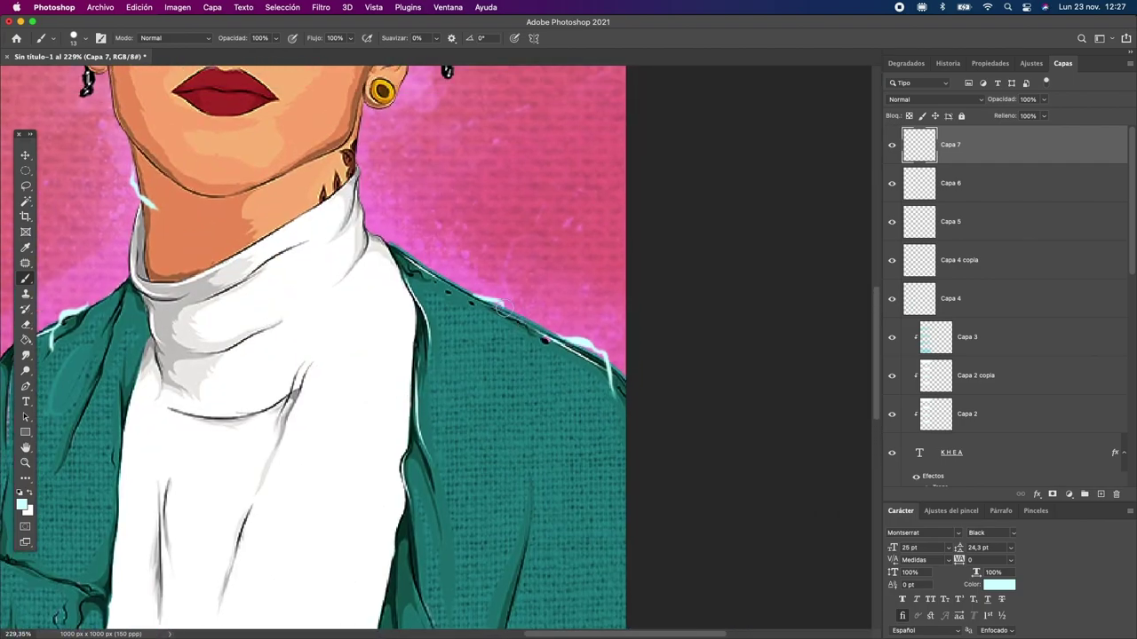
scroll(405, 455, "up", 5)
scroll(405, 355, "up", 5)
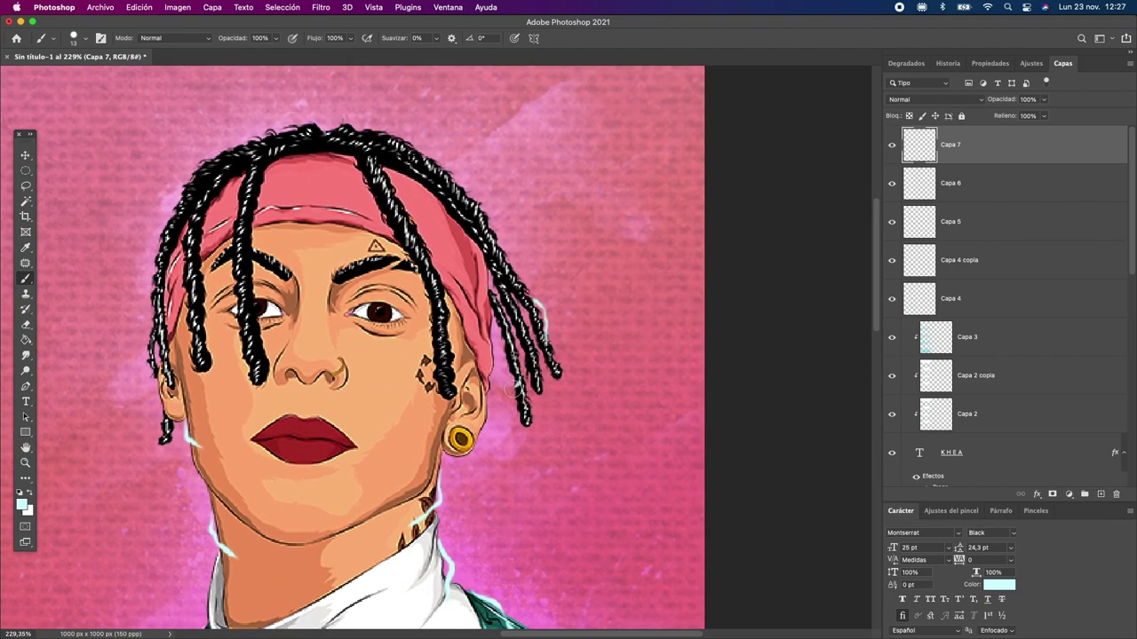
scroll(405, 355, "left", 4)
scroll(487, 303, "up", 3)
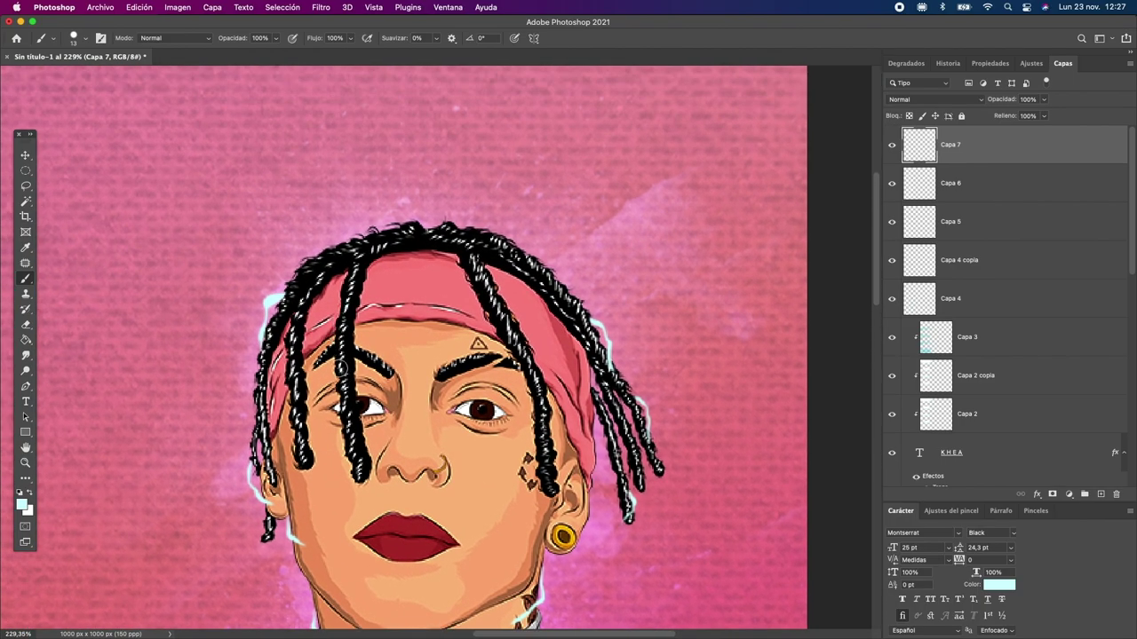
scroll(488, 303, "right", 2)
scroll(484, 306, "left", 2)
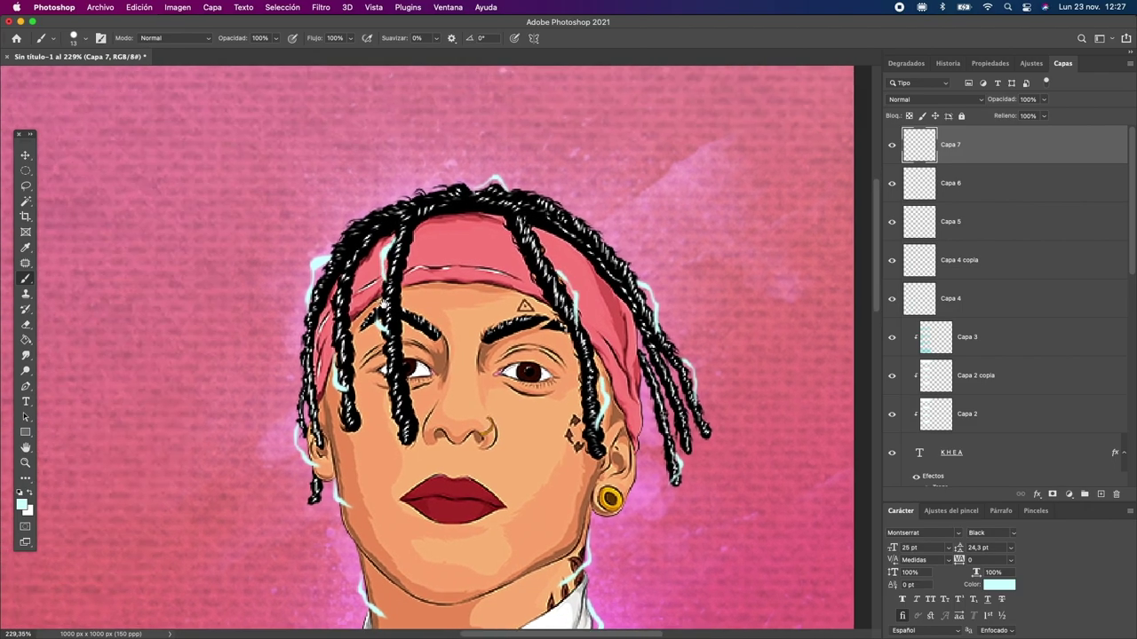
scroll(484, 306, "down", 5)
scroll(478, 271, "down", 7)
scroll(478, 271, "up", 4)
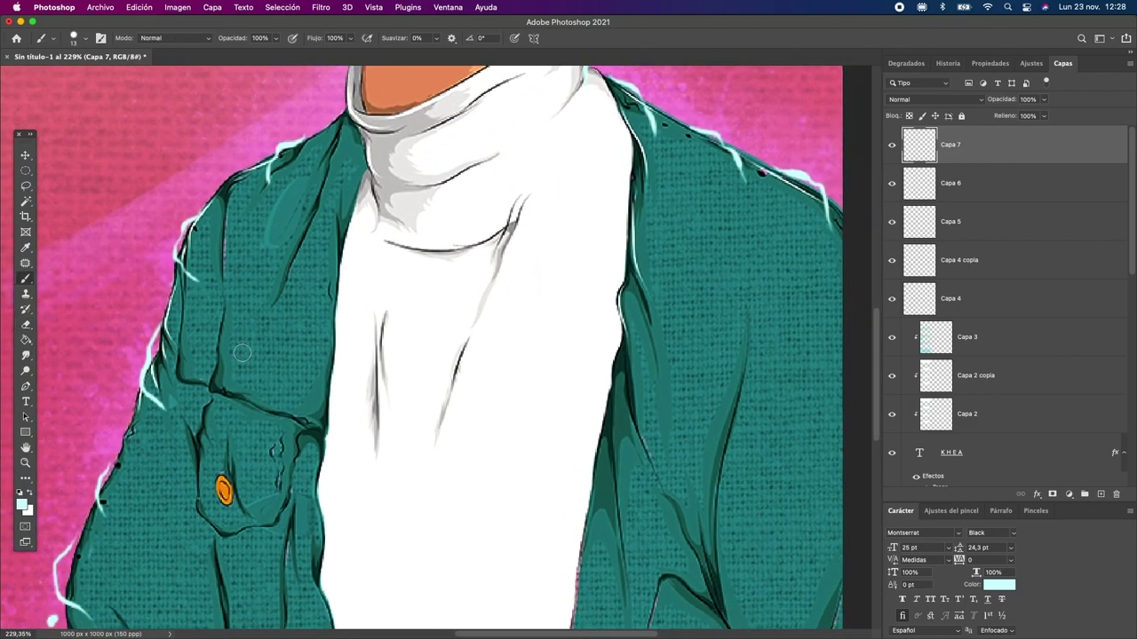
scroll(532, 253, "right", 3)
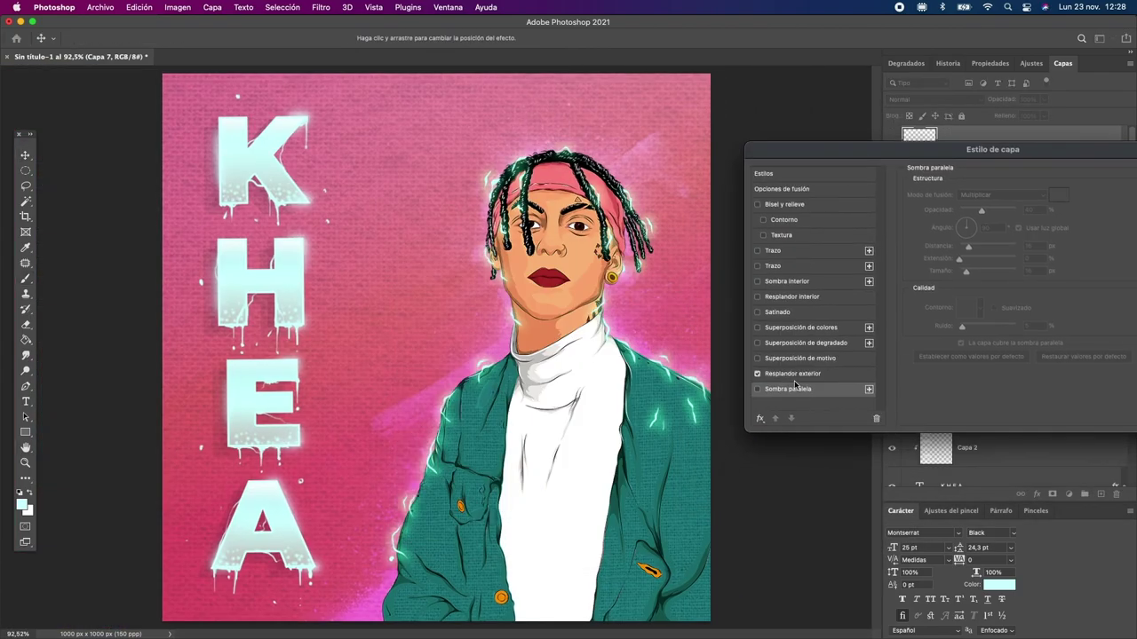
- Lower the rim strokes' Outer Glow opacity to 27
left_click_drag(980, 207, 975, 208)
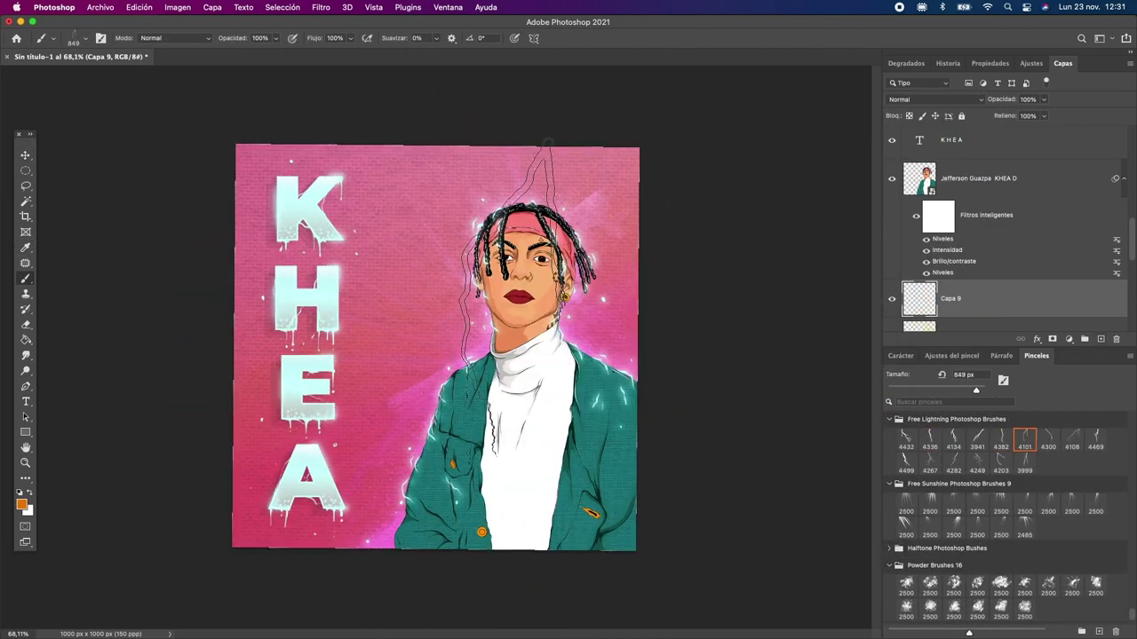
- Set lightning layer Capa 9 to Dividir blending at 65% opacity
left_click(900, 373)
key("6")
key("5")
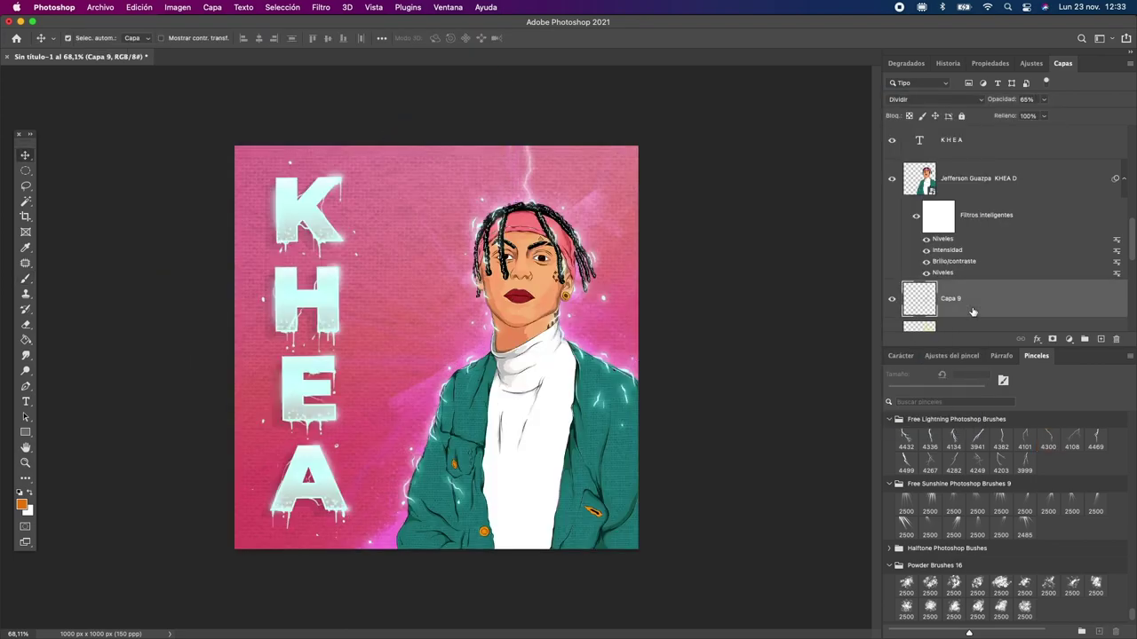